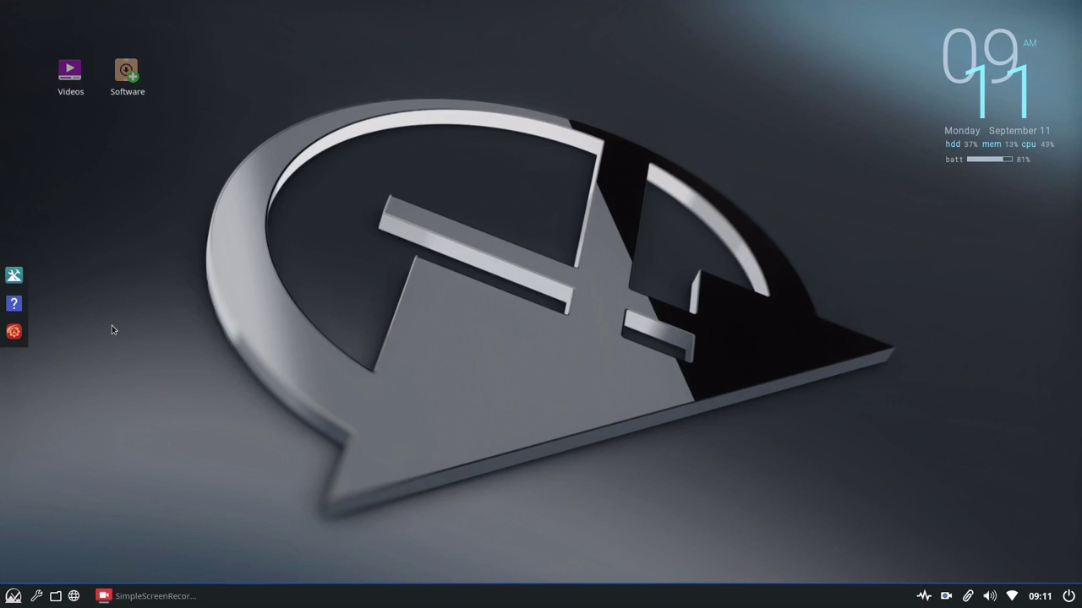
# Step: Hide the desktop icons and the Conky display using the Fluxbox Out of sight toggles
pyautogui.rightClick(147, 166)
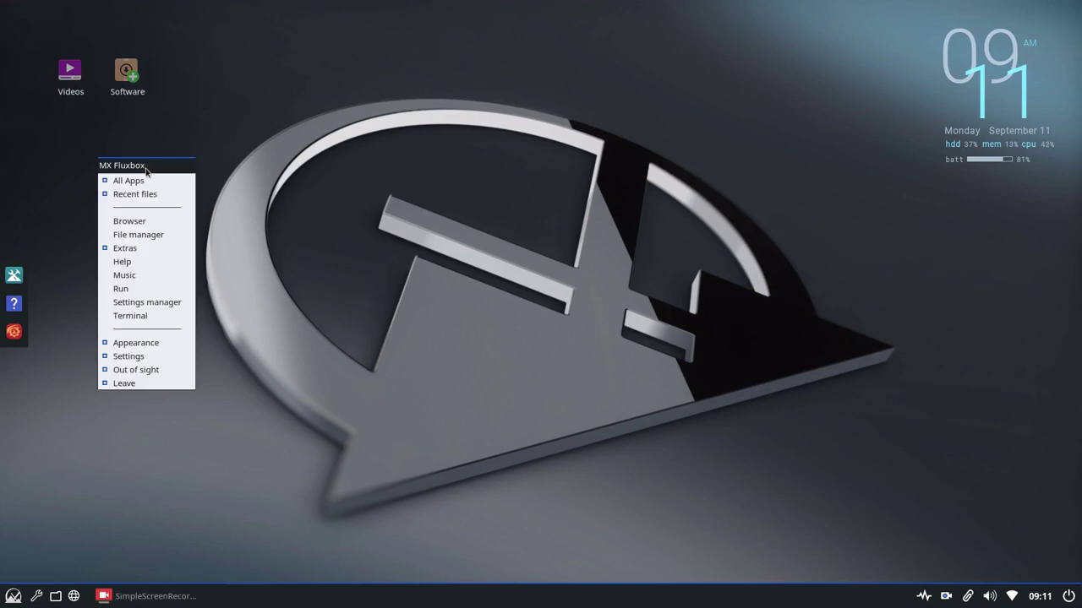
pyautogui.moveTo(140, 369)
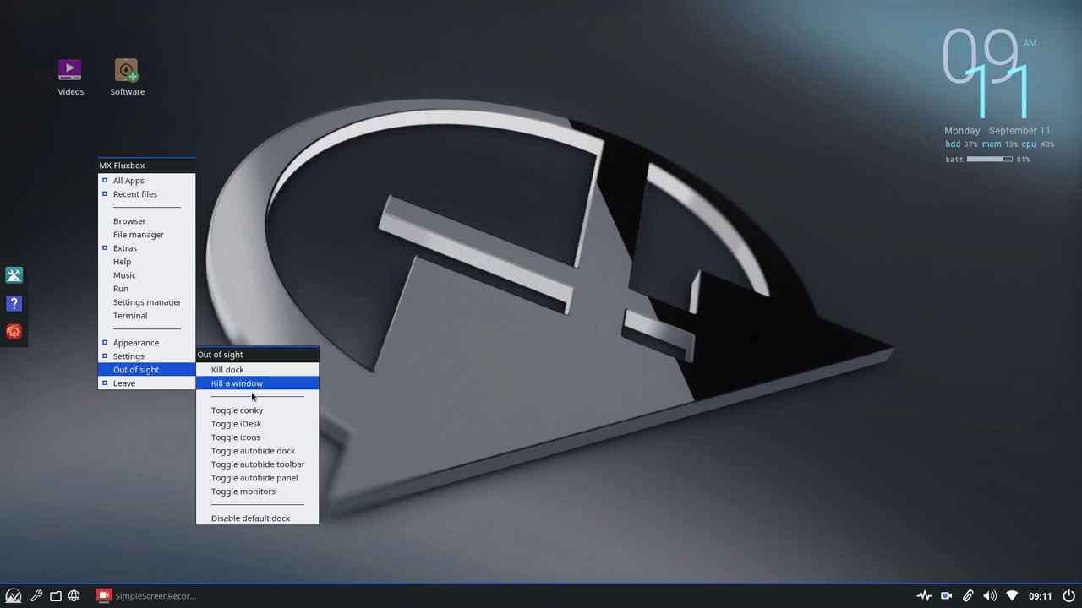
pyautogui.click(261, 438)
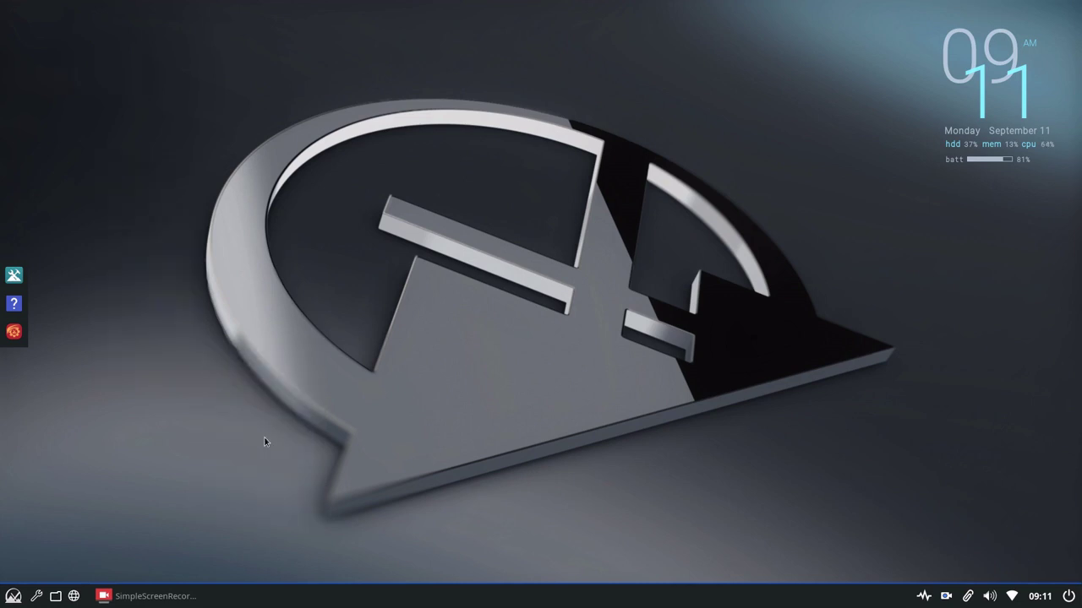
pyautogui.rightClick(142, 207)
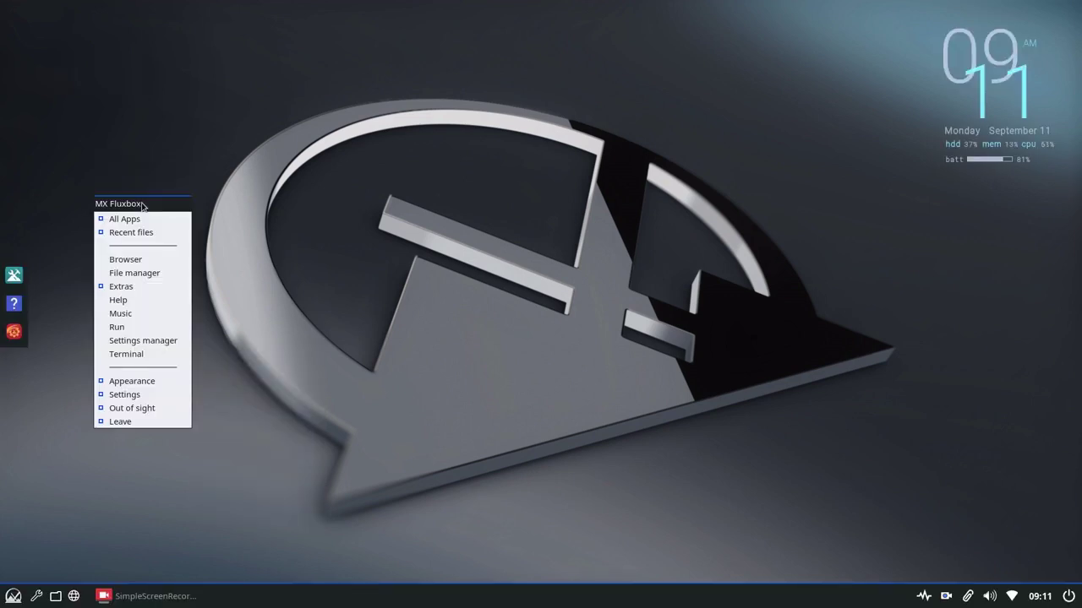
pyautogui.moveTo(128, 411)
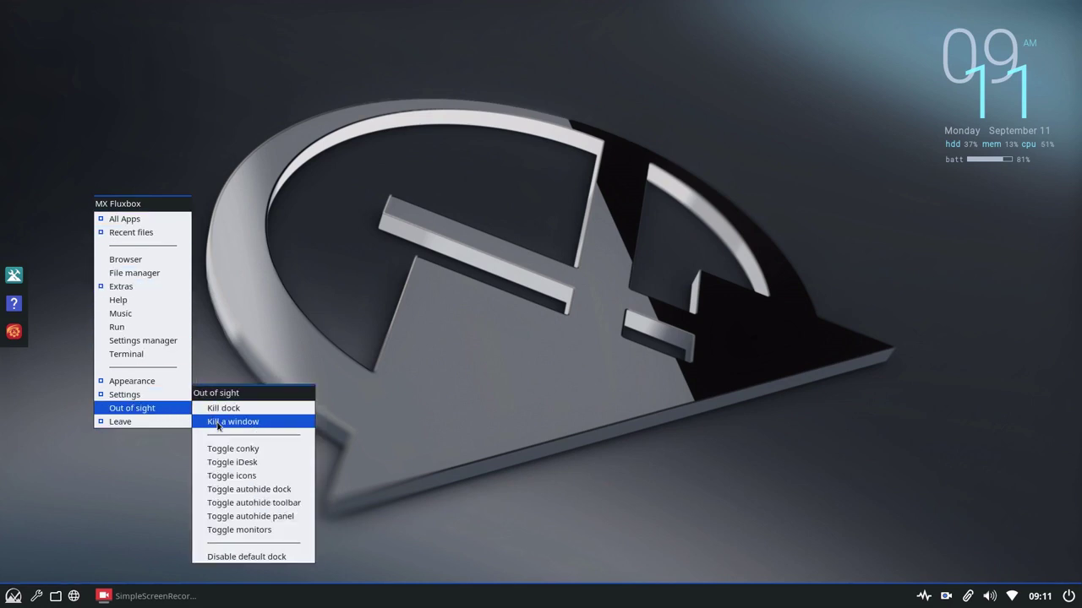
pyautogui.click(229, 450)
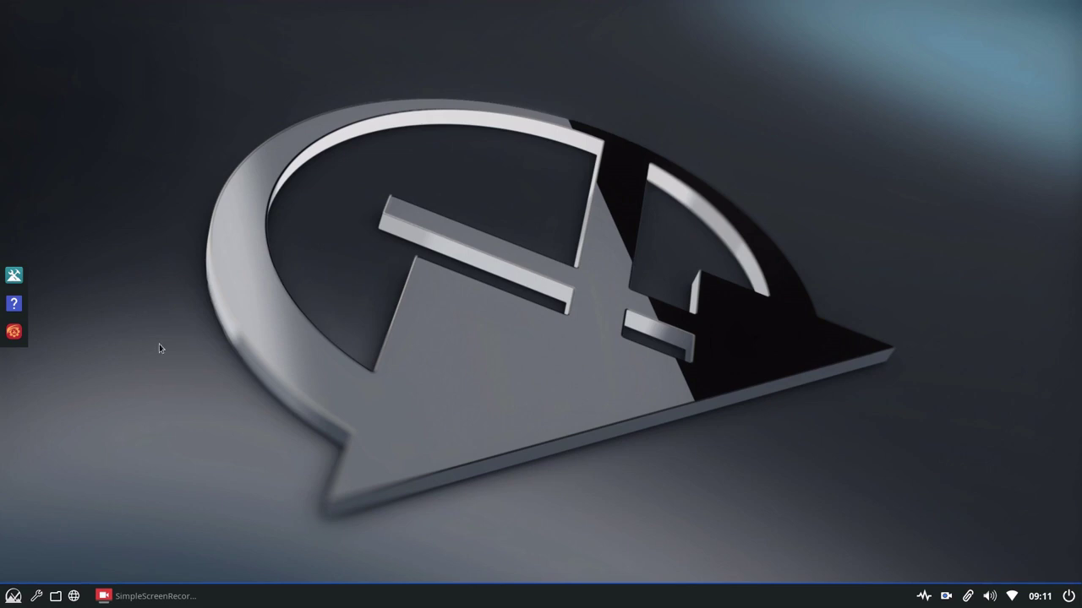
# Step: Toggle autohide for the dock so it hides from the desktop
pyautogui.rightClick(108, 190)
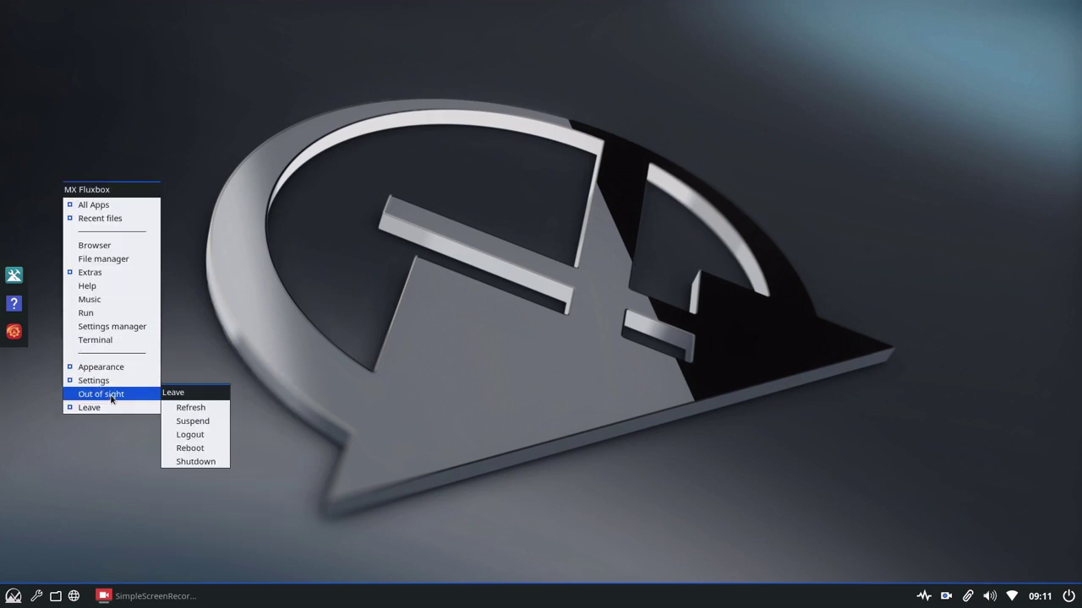
pyautogui.moveTo(110, 399)
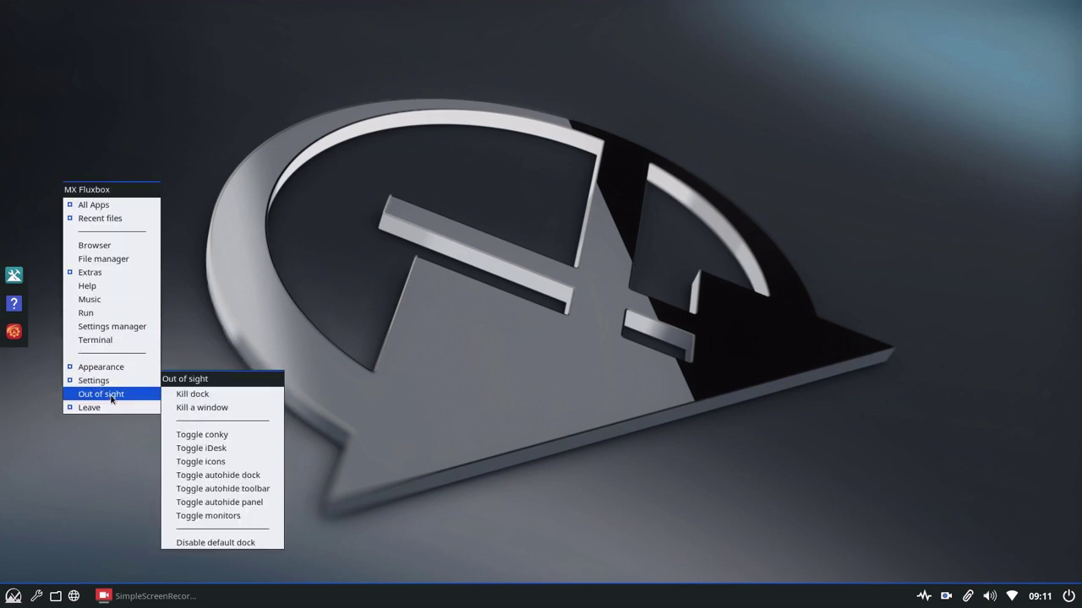
pyautogui.click(225, 474)
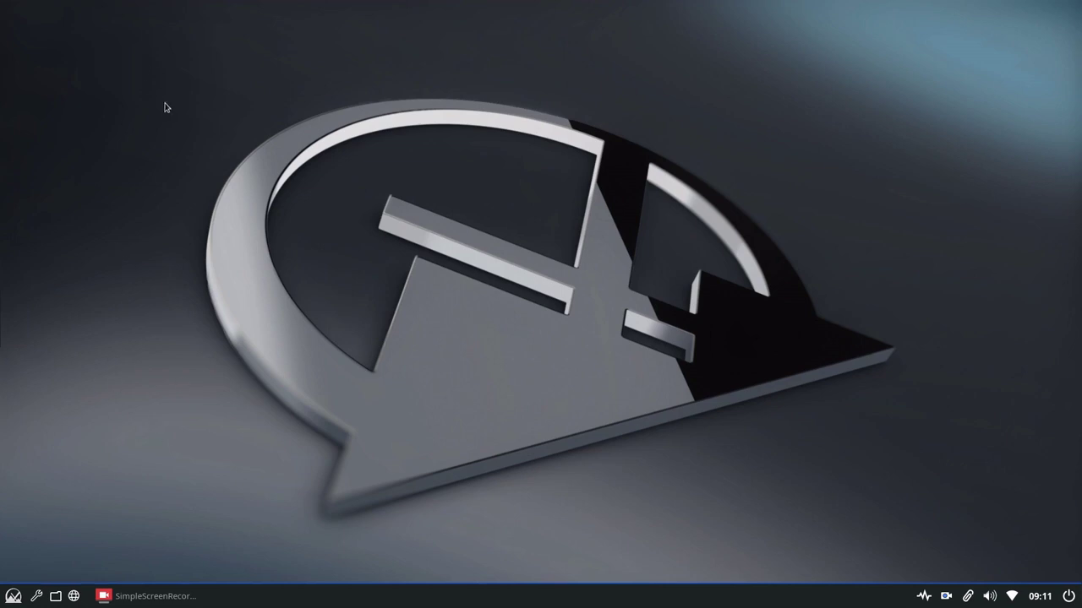
# Step: Start the Fluxbox desktop Monitors and place the GKrellM strip near the upper-right corner of the desktop
pyautogui.rightClick(263, 31)
pyautogui.moveTo(258, 211)
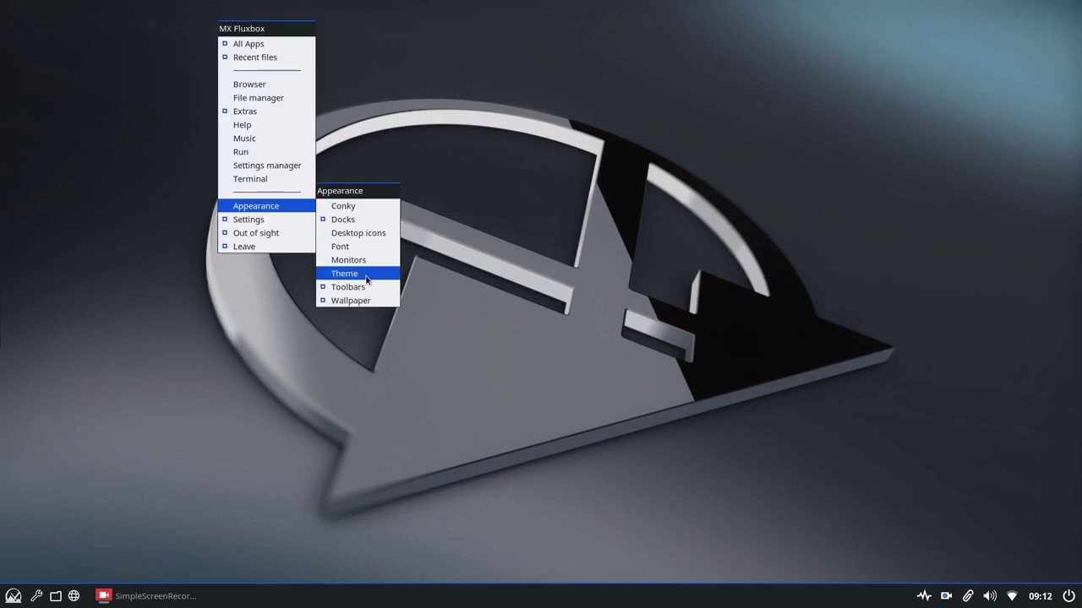
pyautogui.click(369, 267)
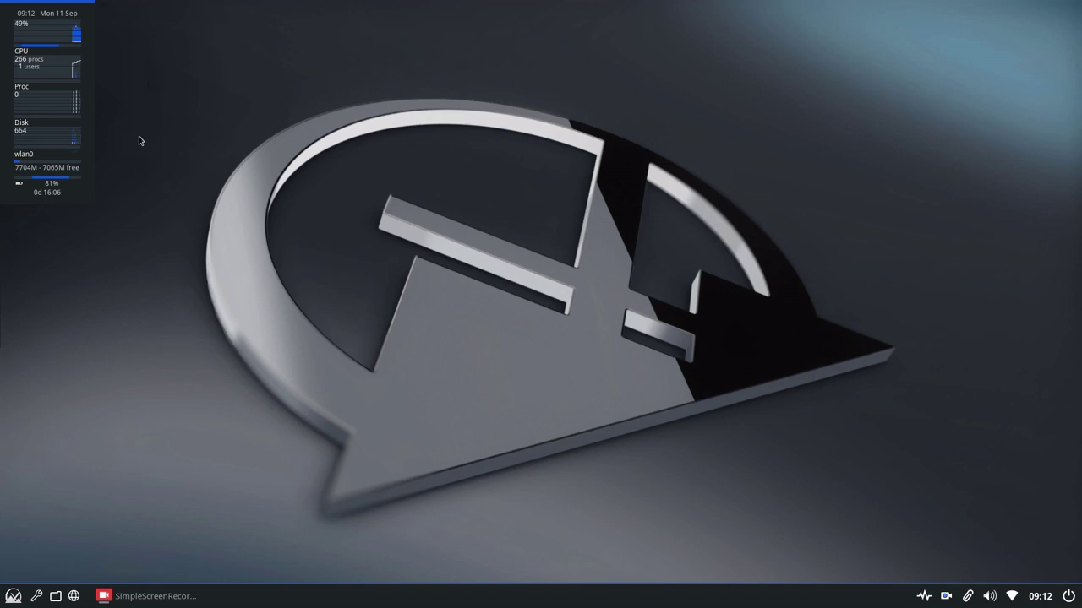
pyautogui.moveTo(38, 7); pyautogui.dragTo(979, 34)
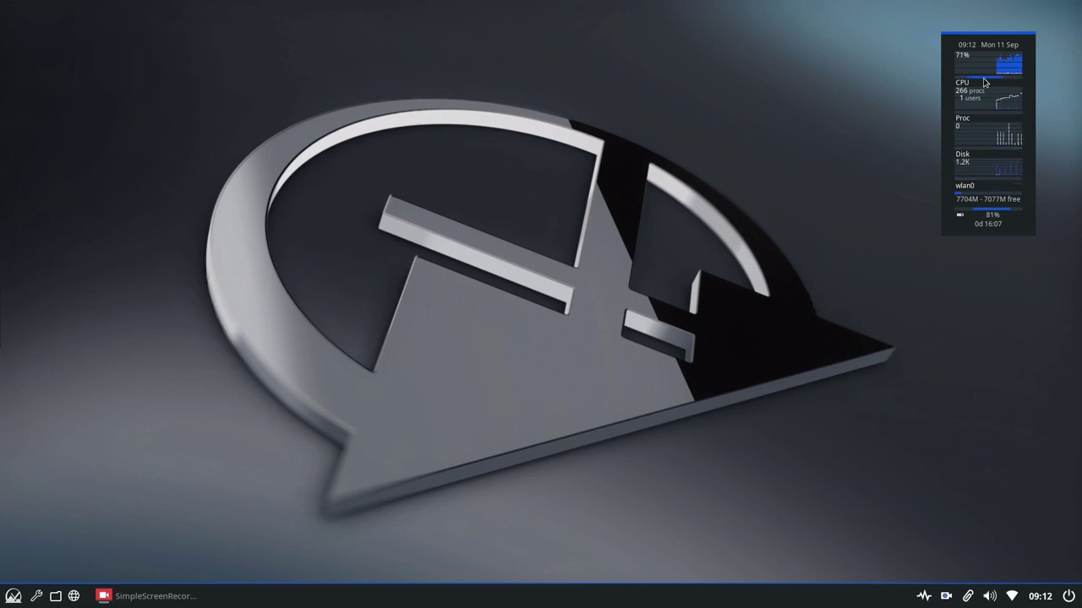
# Step: Bring up the GKrellM configuration and move its window toward the middle of the desktop
pyautogui.rightClick(998, 38)
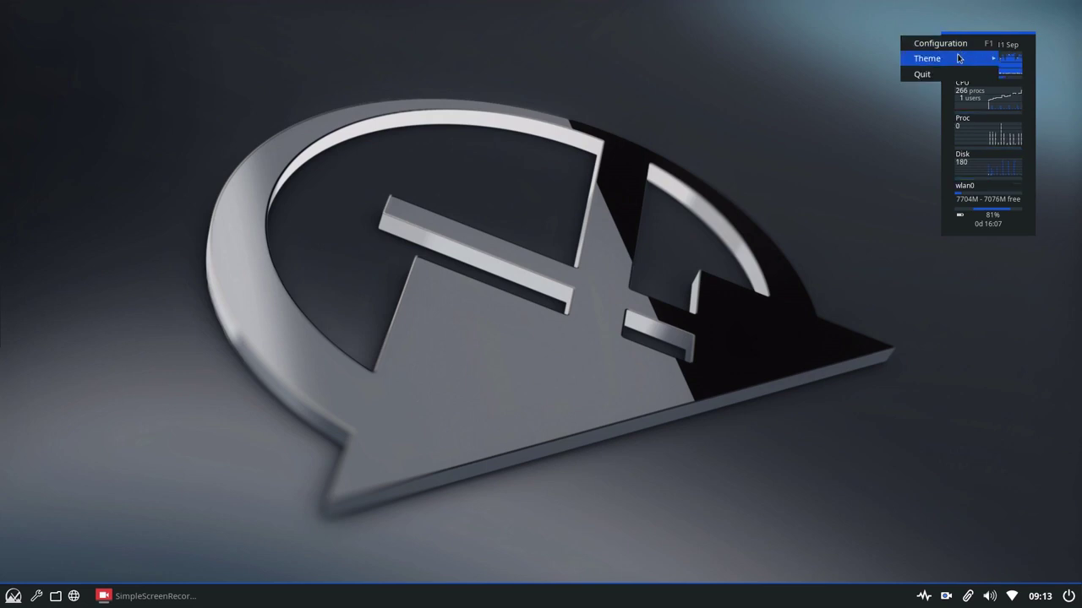
pyautogui.click(930, 43)
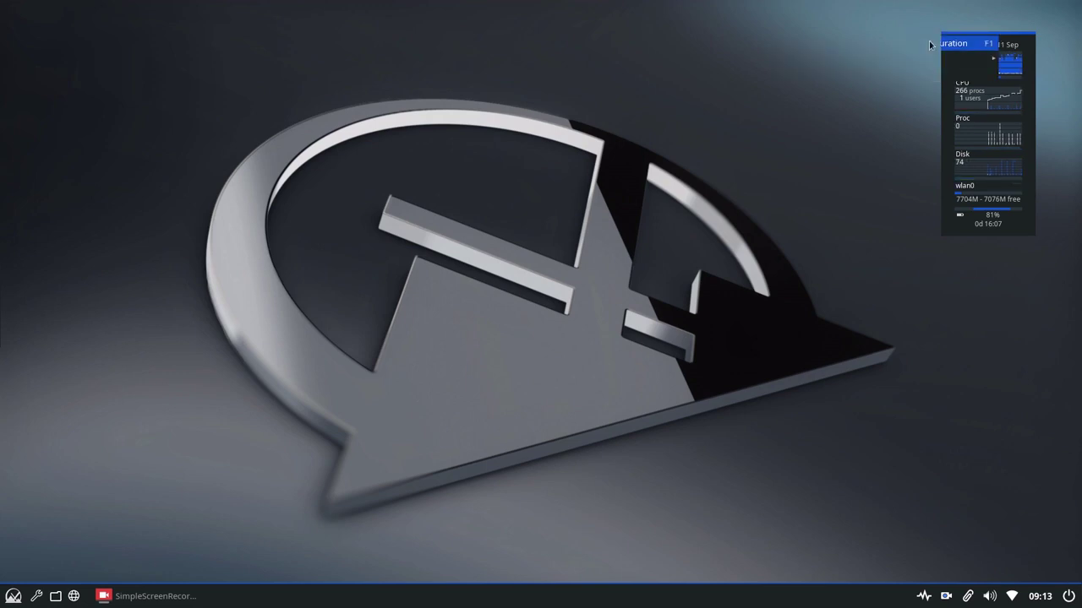
pyautogui.moveTo(194, 8); pyautogui.dragTo(589, 112)
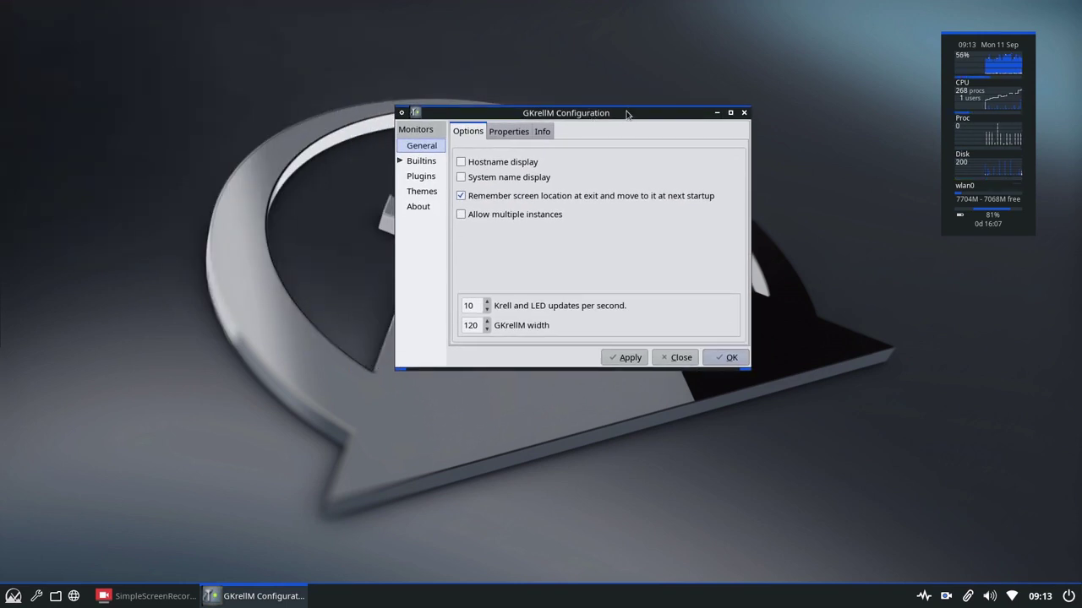
# Step: Review the Remember options that Fluxbox offers for the GKrellM Configuration window
pyautogui.rightClick(627, 113)
pyautogui.moveTo(629, 262)
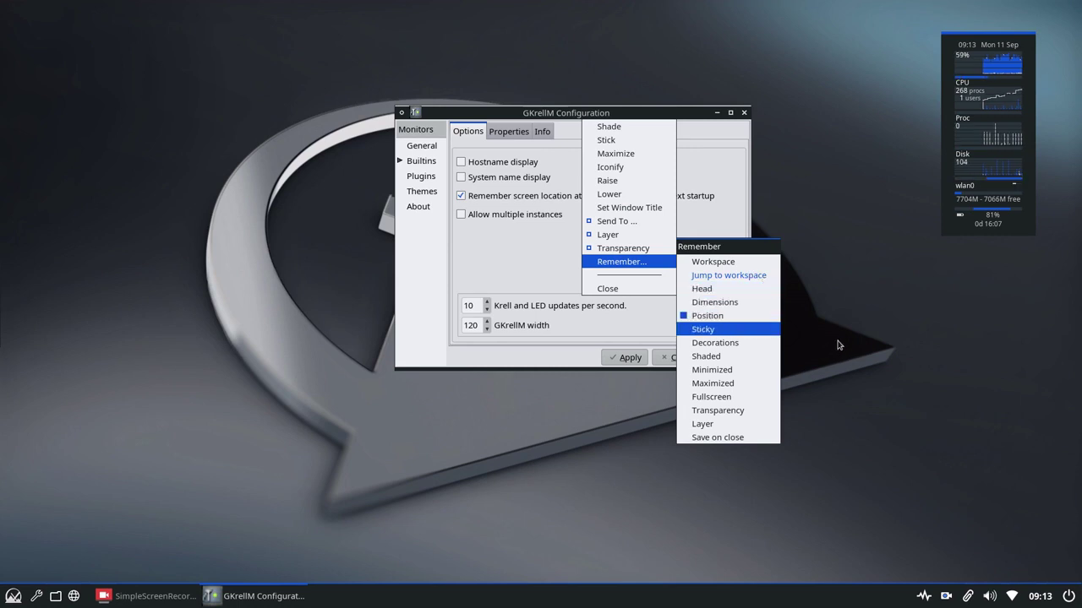
pyautogui.click(863, 307)
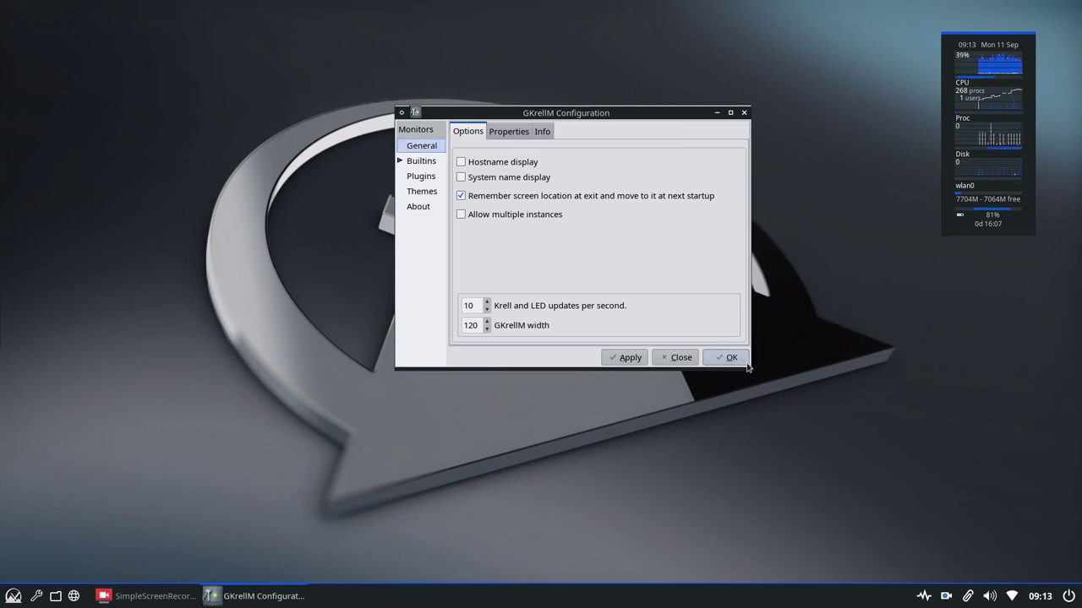
# Step: Enlarge and reposition the GKrellM Configuration window, and look over its Builtins monitor list
pyautogui.moveTo(741, 362); pyautogui.dragTo(808, 420)
pyautogui.moveTo(490, 111); pyautogui.dragTo(426, 83)
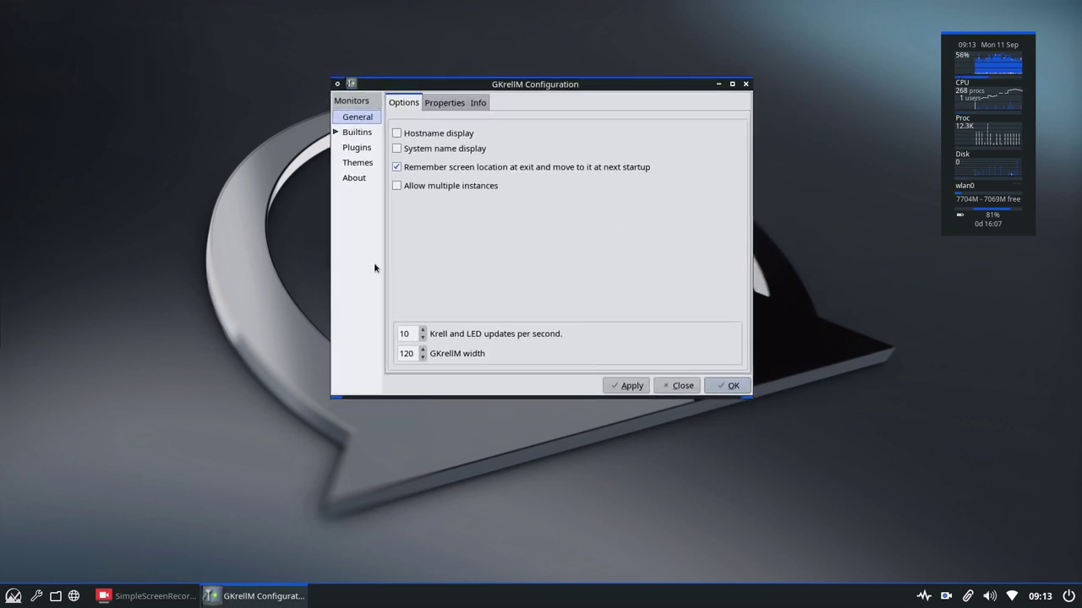
pyautogui.click(337, 135)
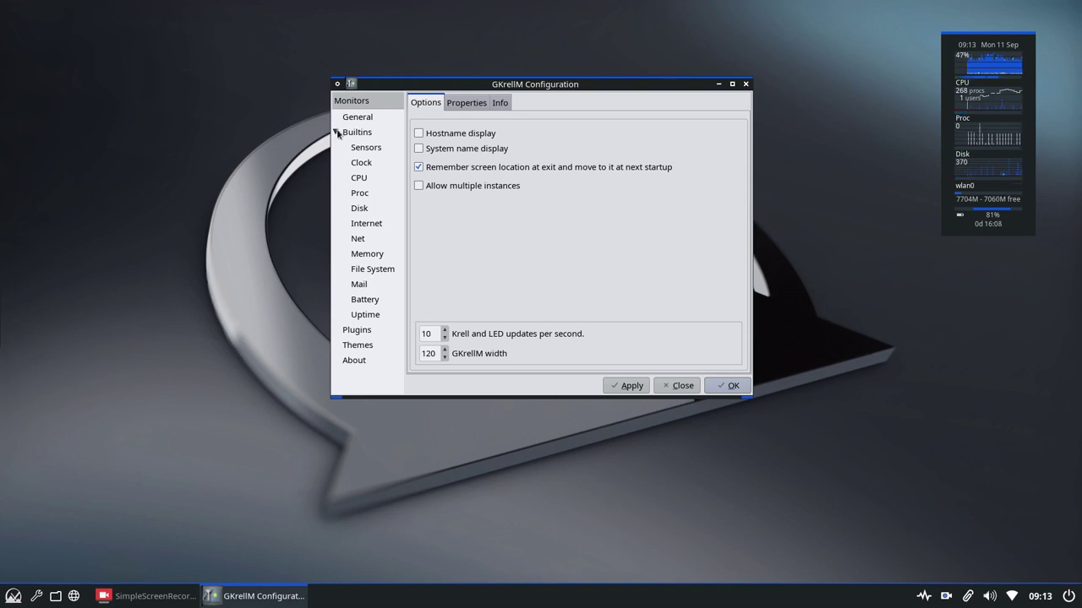
pyautogui.click(337, 132)
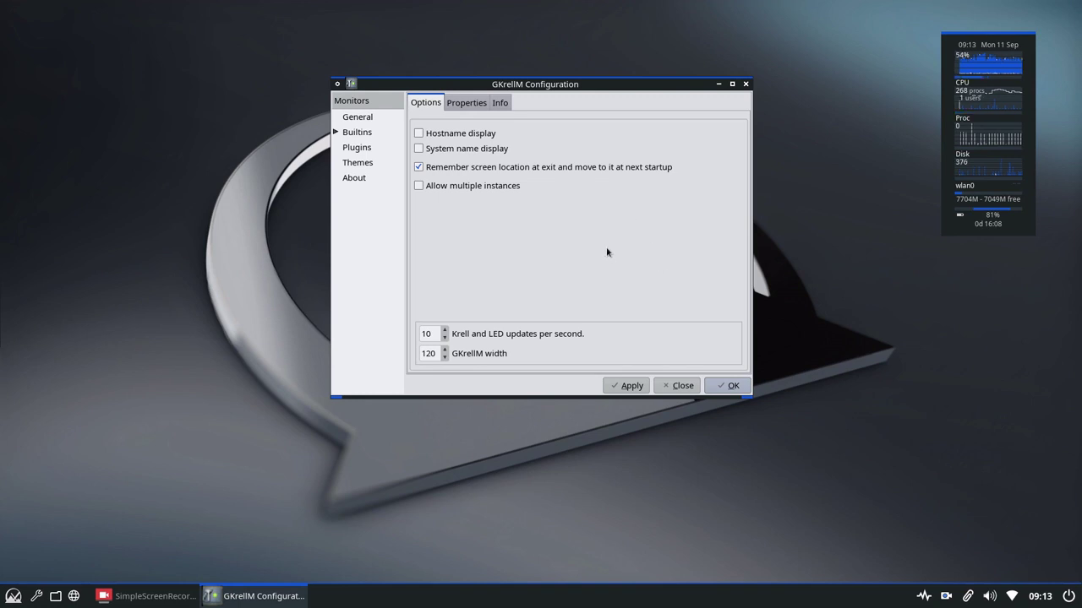
# Step: Set the Krell and LED updates per second to 1
pyautogui.click(445, 341)
pyautogui.click(446, 341)
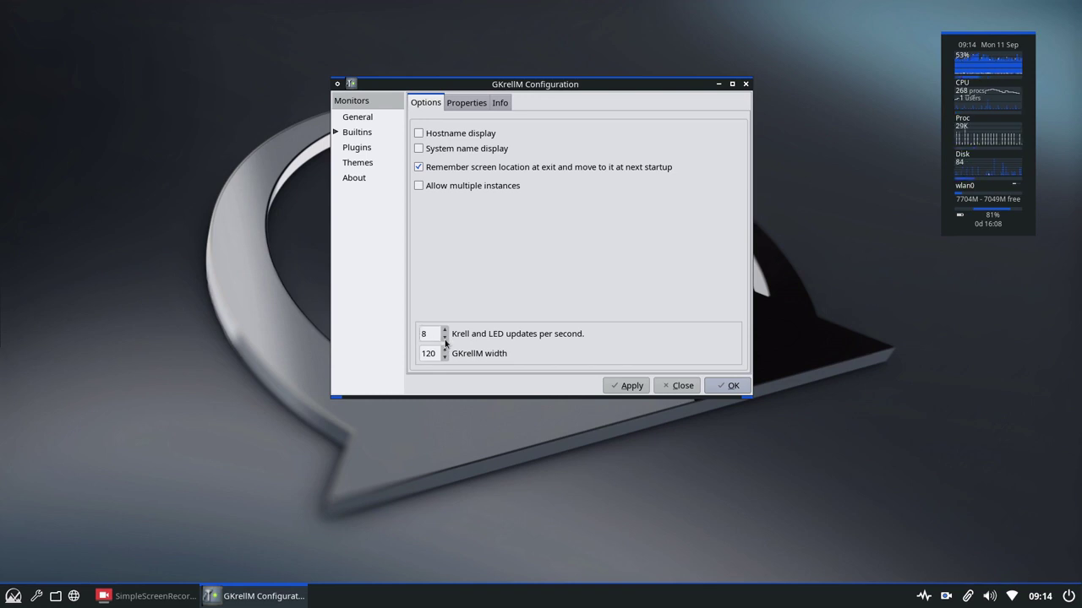
pyautogui.click(445, 342)
pyautogui.click(446, 342)
pyautogui.click(445, 343)
pyautogui.click(443, 343)
pyautogui.click(443, 343)
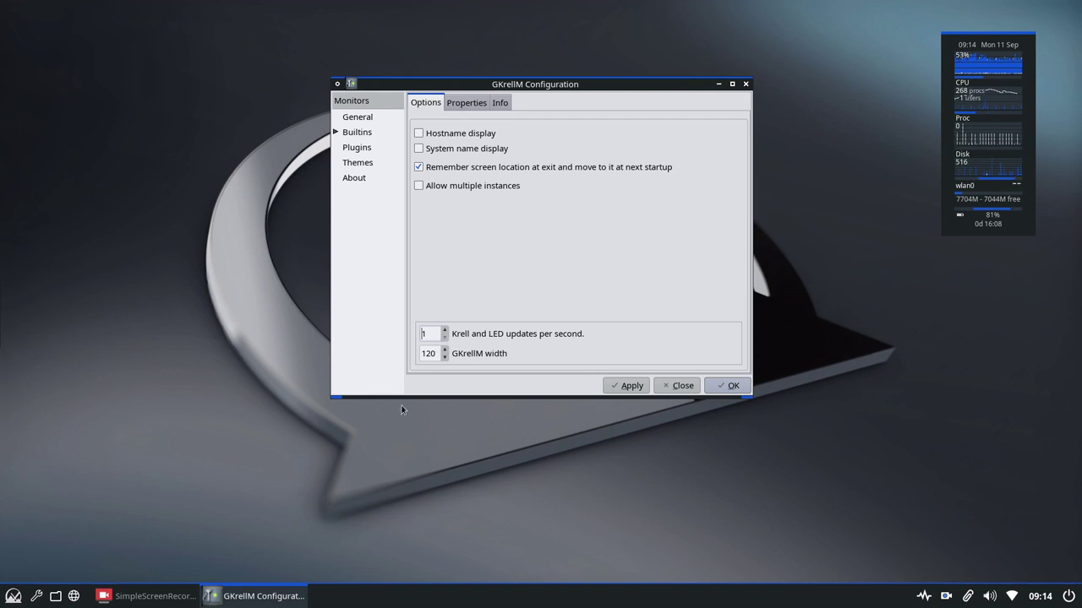
# Step: Set the GKrellM width to 110
pyautogui.click(445, 358)
pyautogui.click(445, 359)
pyautogui.click(445, 349)
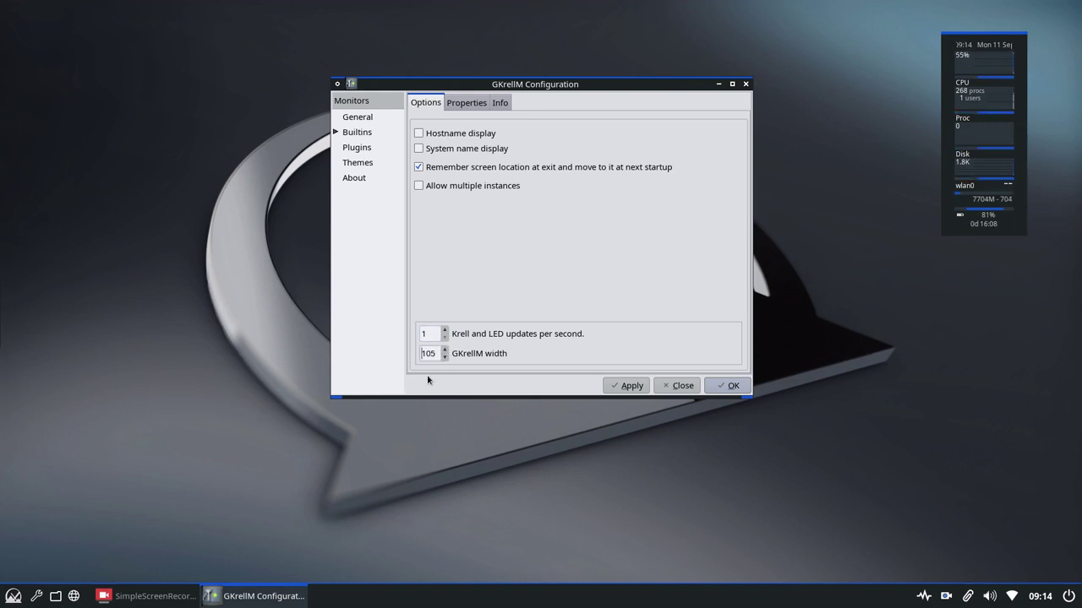
pyautogui.click(444, 349)
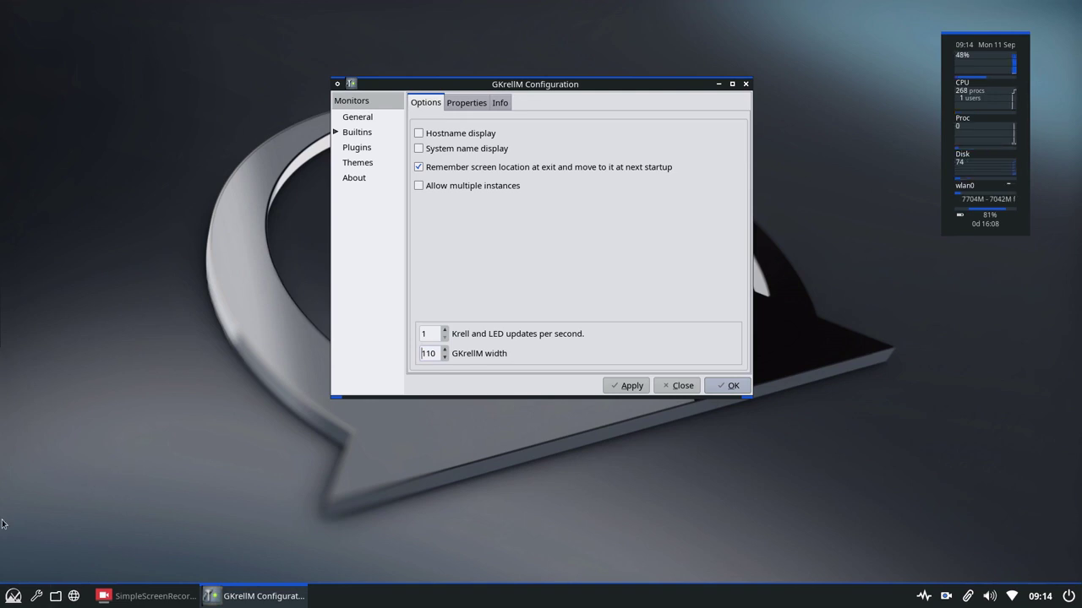
# Step: Review GKrellM's general window properties and the setup and options of the Sensors monitor
pyautogui.click(467, 104)
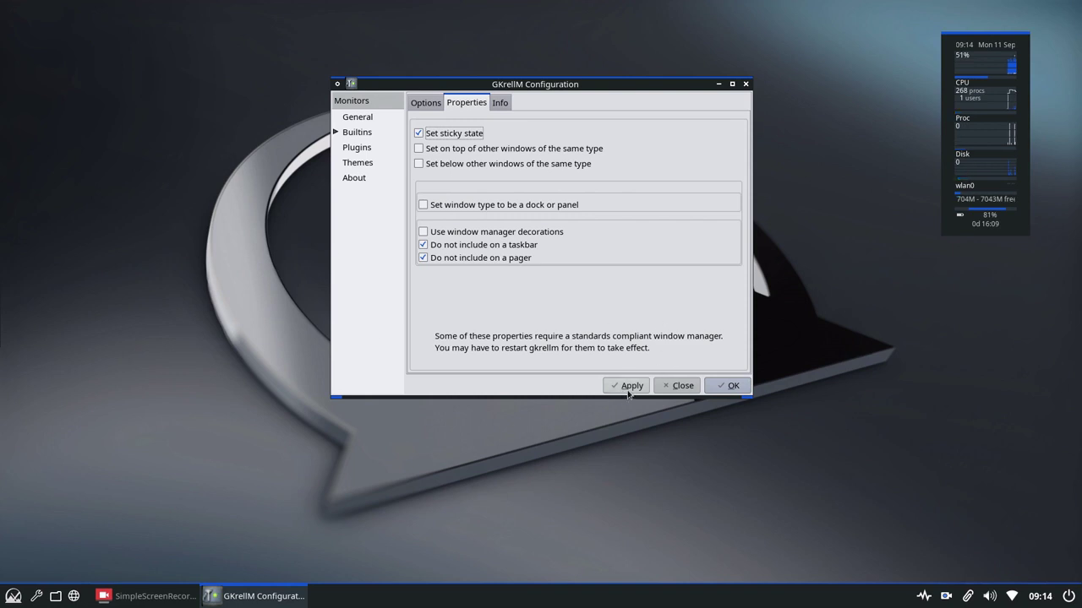
pyautogui.click(337, 132)
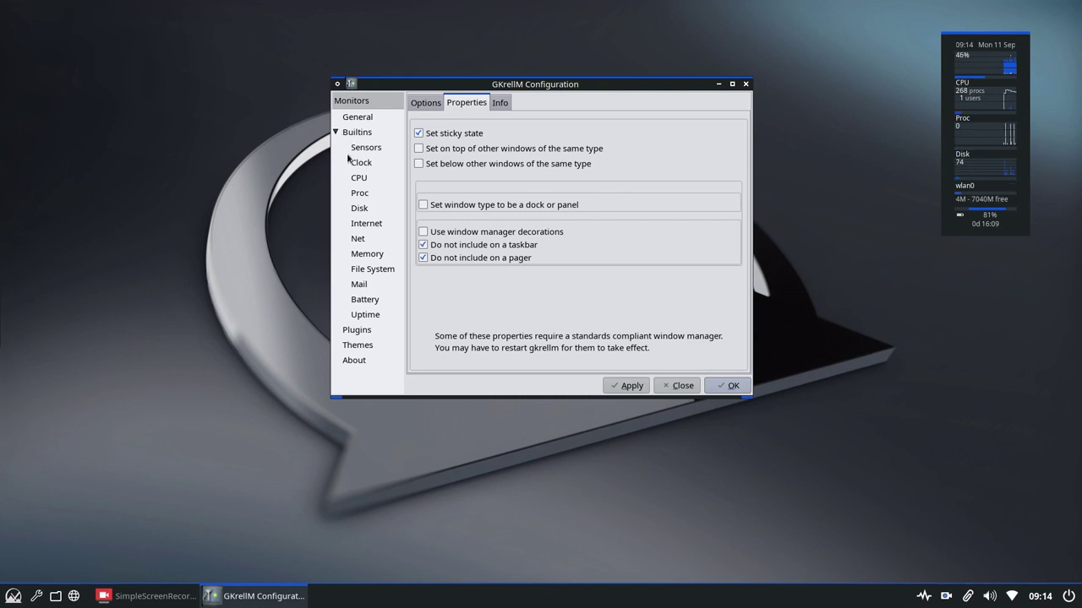
pyautogui.click(368, 148)
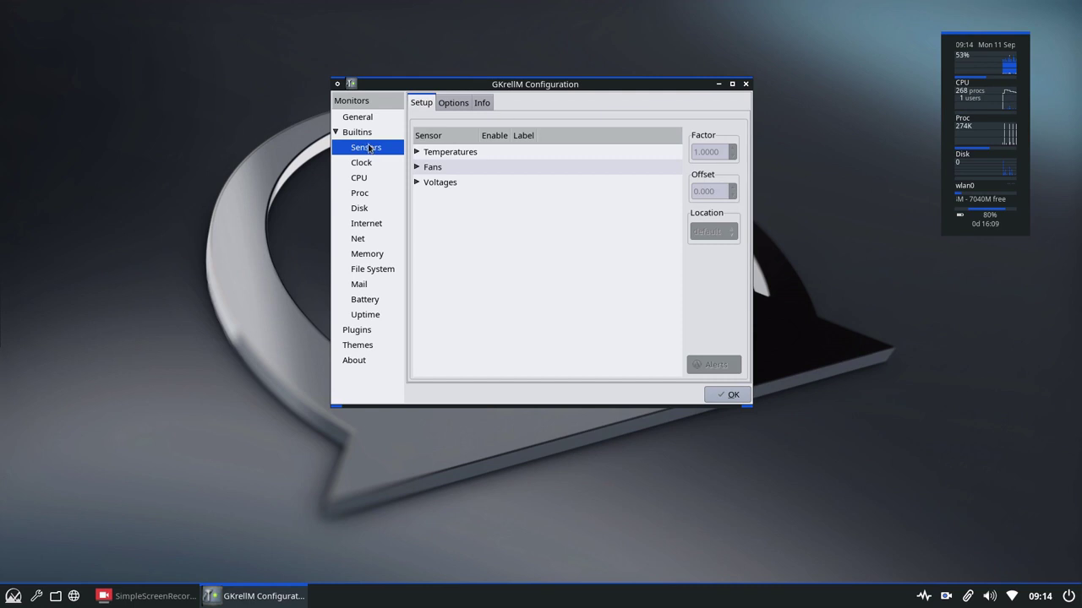
pyautogui.click(453, 101)
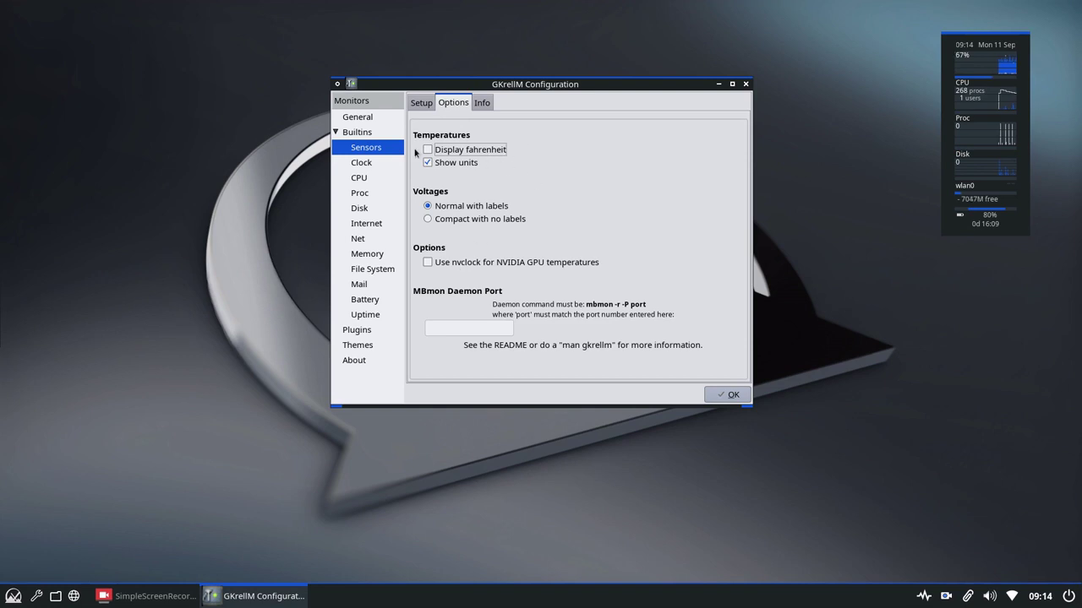
# Step: Enable the calendar in the Clock monitor and set the clock's display format to %l:%M <span foreground="$A"><small>%S</small></span>
pyautogui.click(361, 165)
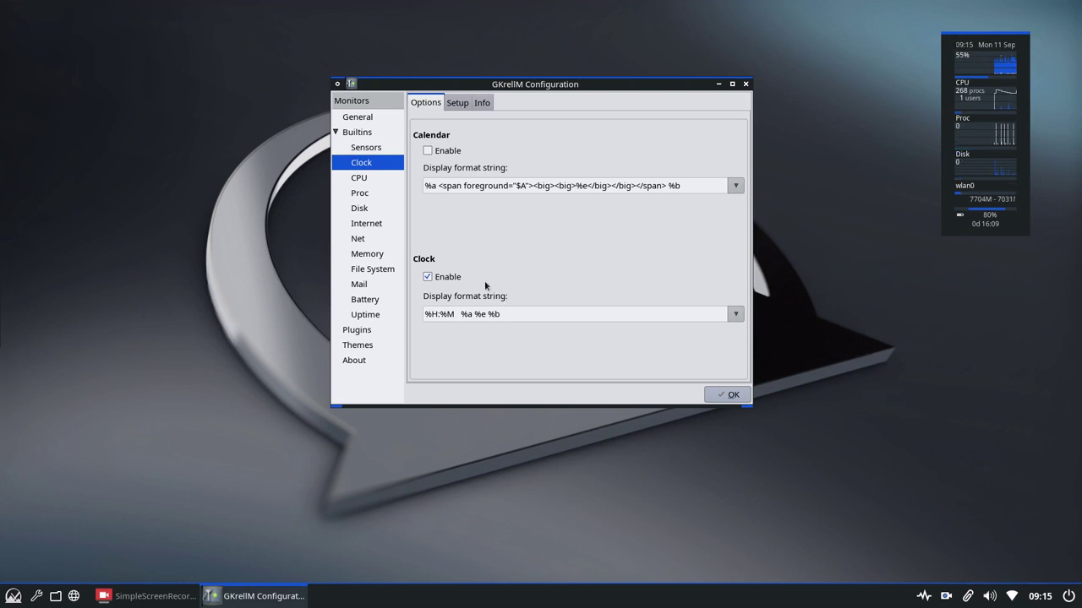
pyautogui.click(427, 151)
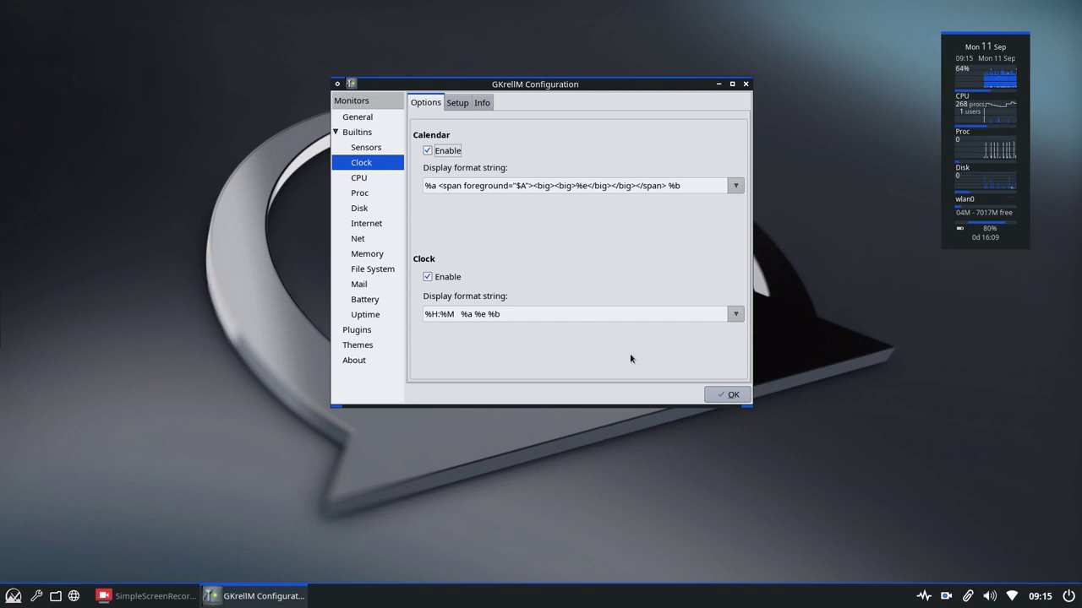
pyautogui.click(735, 315)
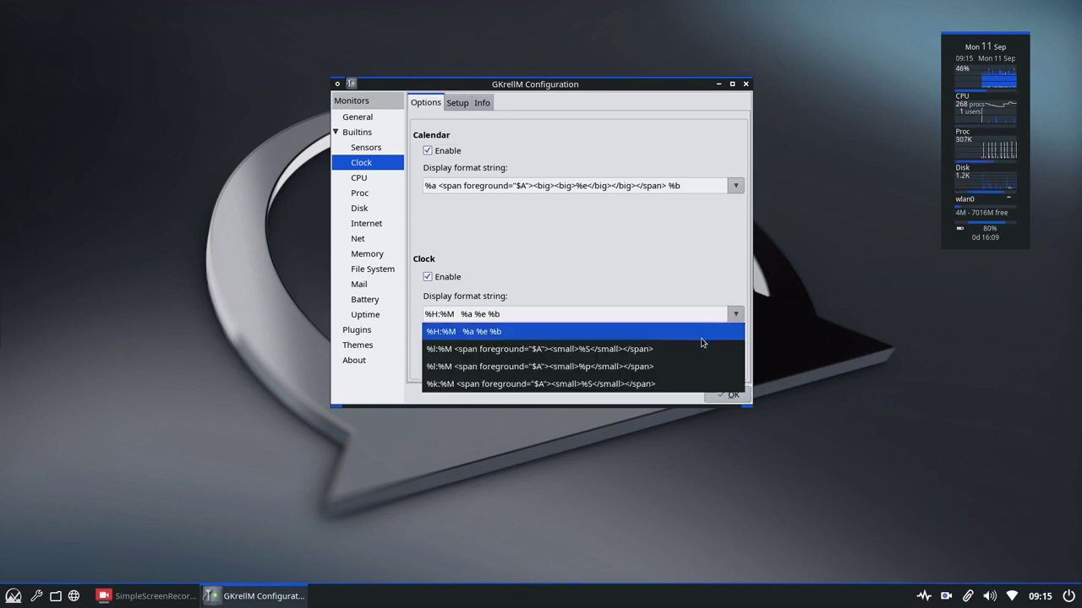
pyautogui.click(556, 353)
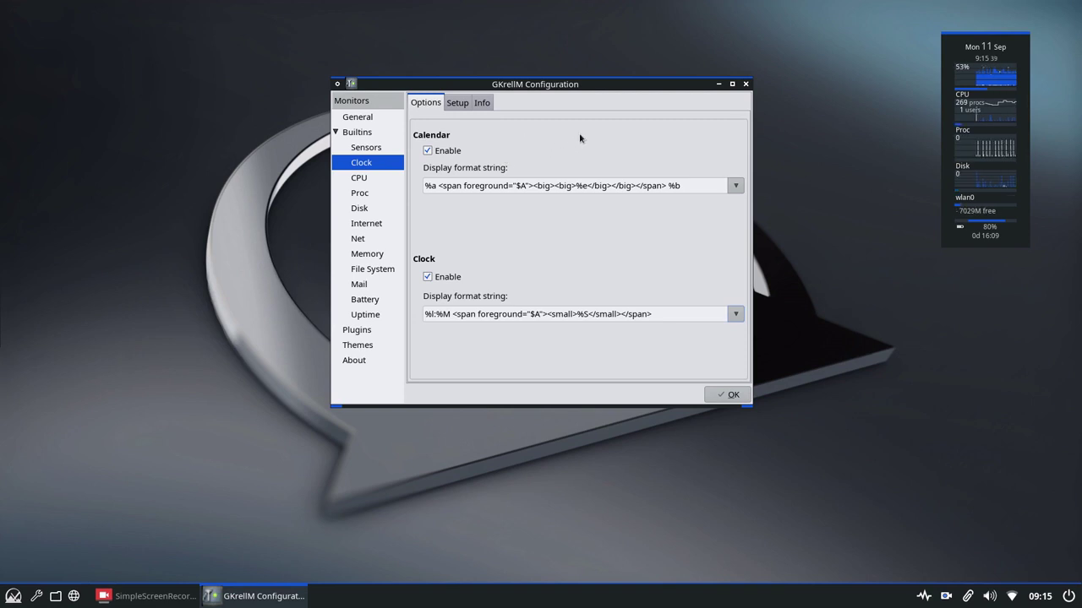
# Step: Review the Clock monitor's chime and launch commands, and the CPU monitor's options and setup
pyautogui.click(458, 103)
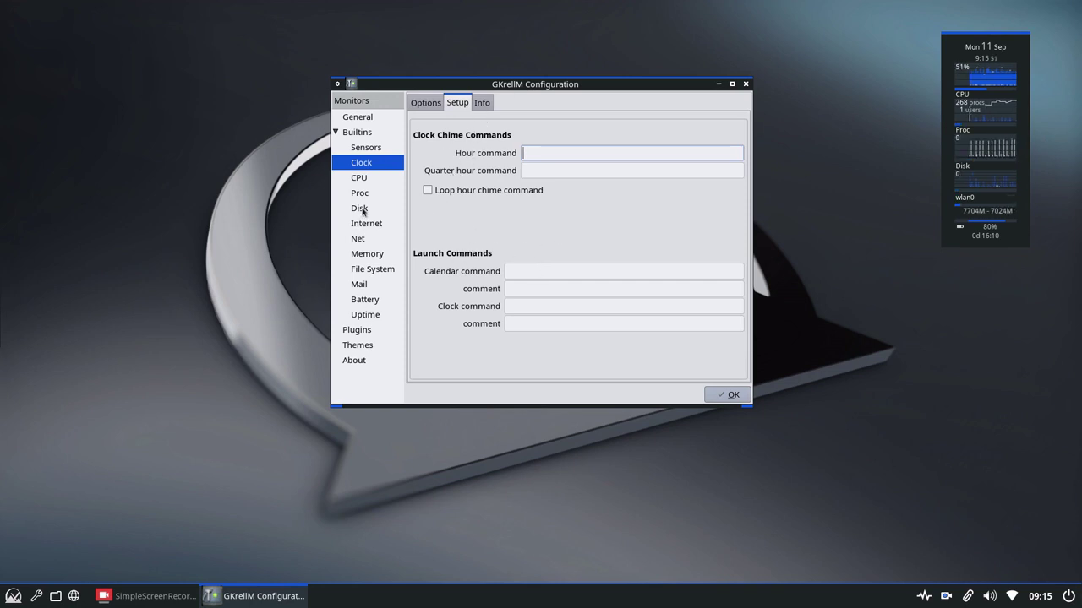
pyautogui.click(364, 181)
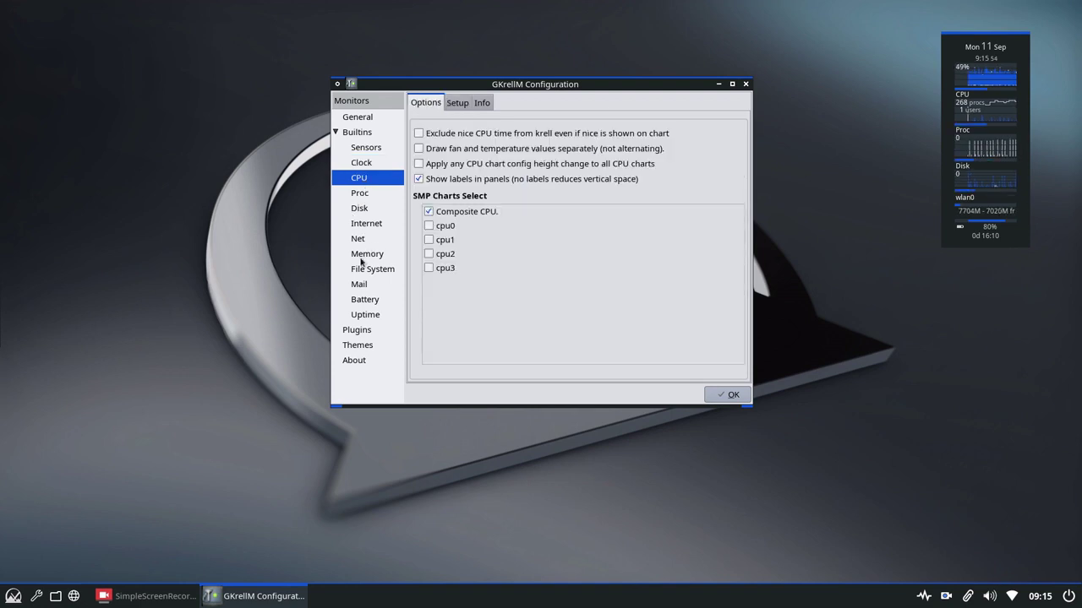
pyautogui.click(457, 102)
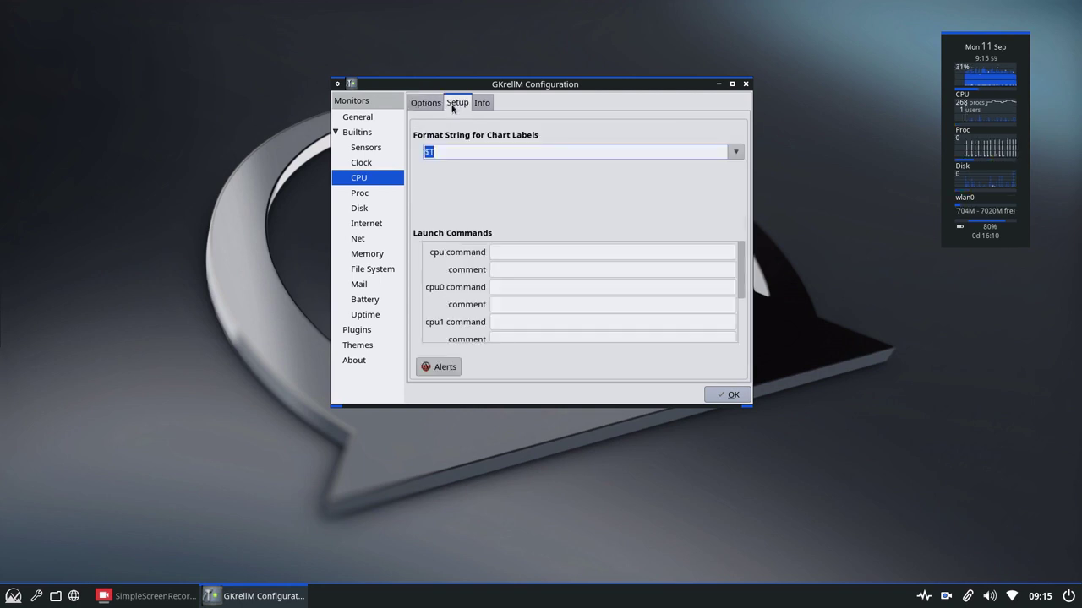
# Step: Recheck the CPU monitor's options and disable the Proc chart in the Proc monitor's options
pyautogui.click(427, 103)
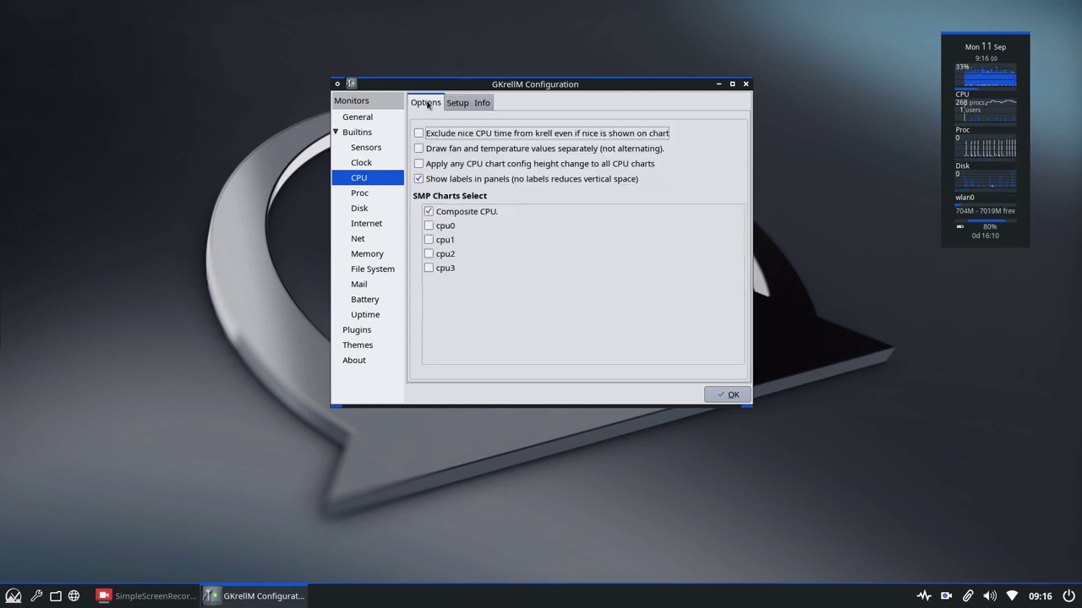
pyautogui.click(361, 193)
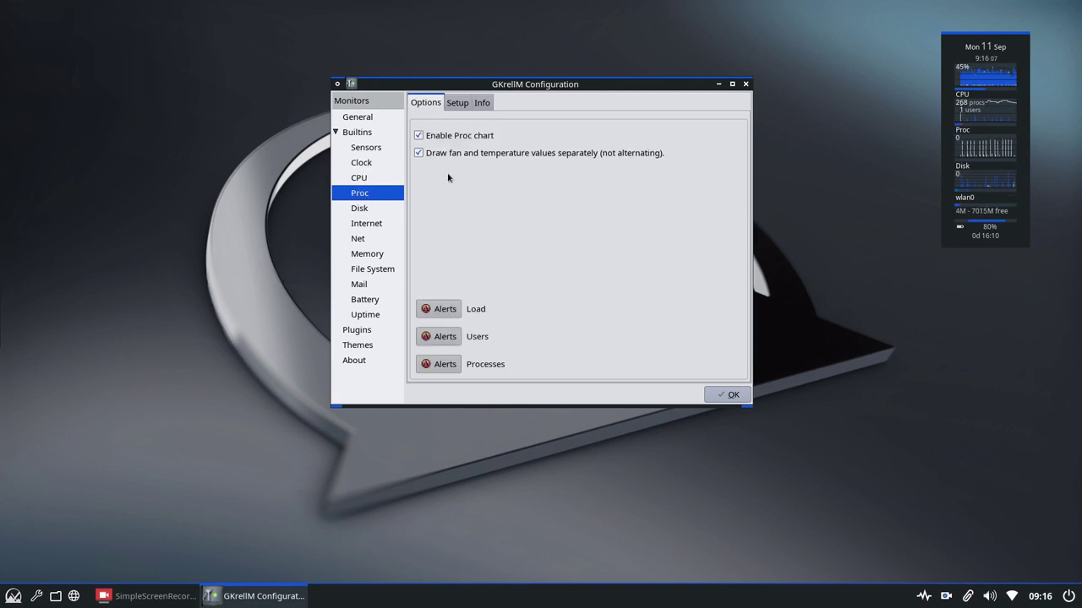
pyautogui.click(419, 137)
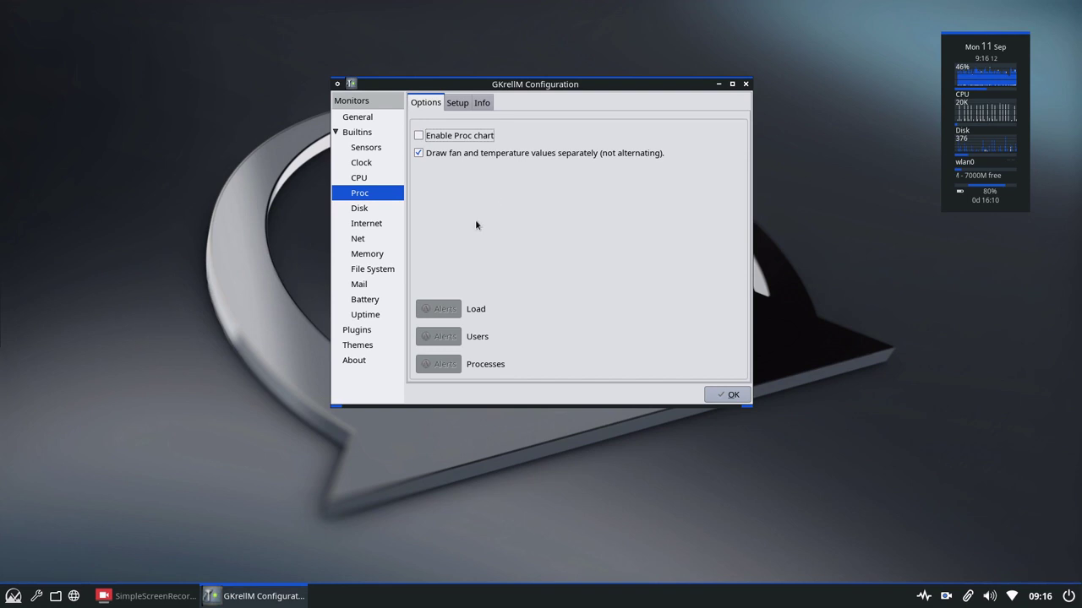
# Step: Review the Disk and Memory monitor options, then disable the Uptime monitor and close the GKrellM configuration
pyautogui.click(359, 212)
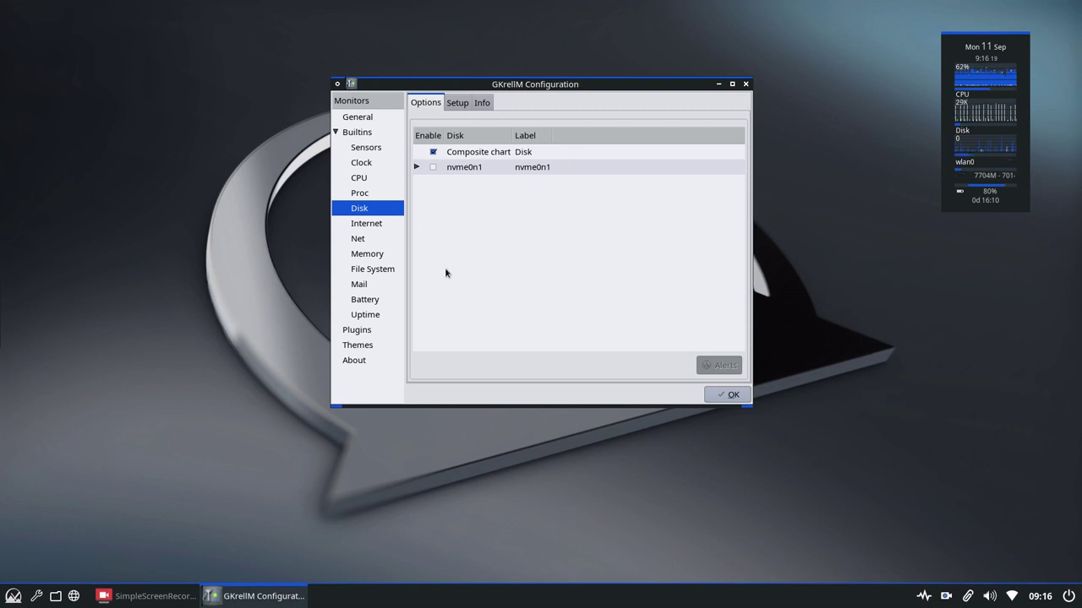
pyautogui.click(369, 255)
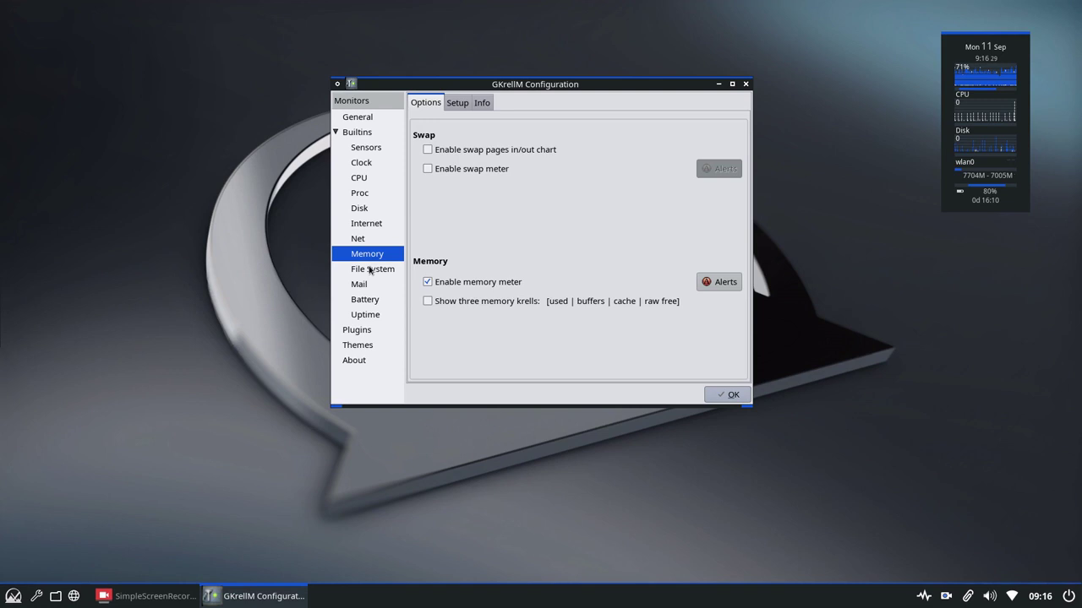
pyautogui.click(365, 315)
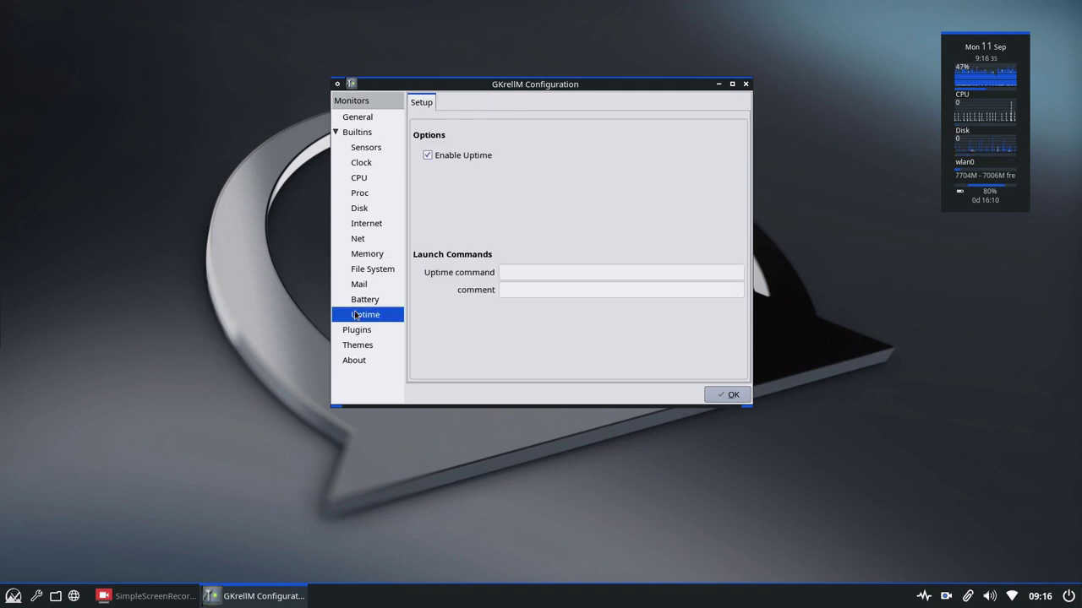
pyautogui.click(427, 156)
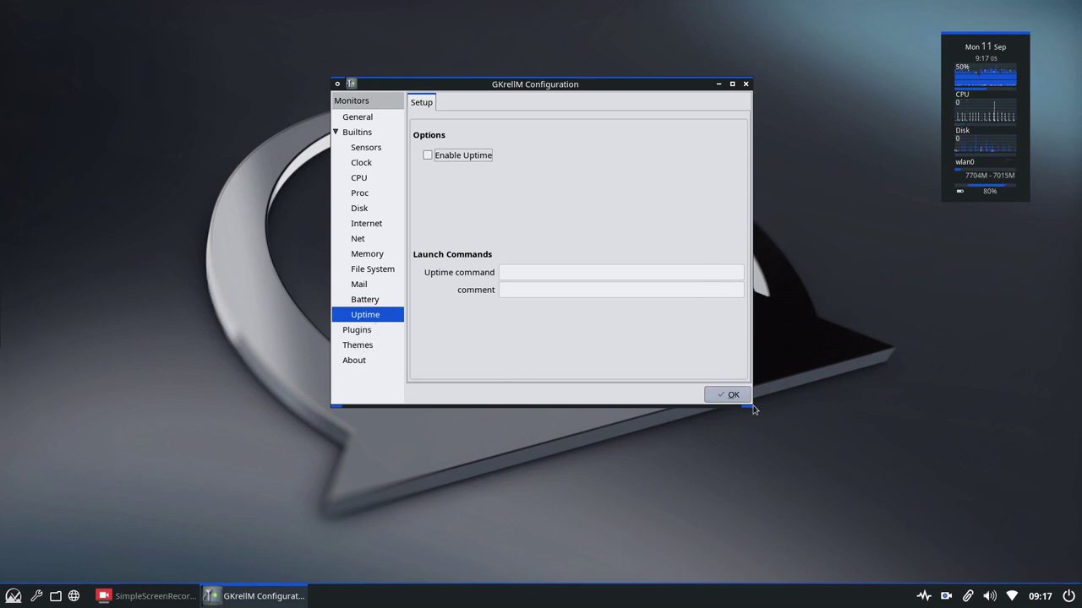
pyautogui.click(745, 85)
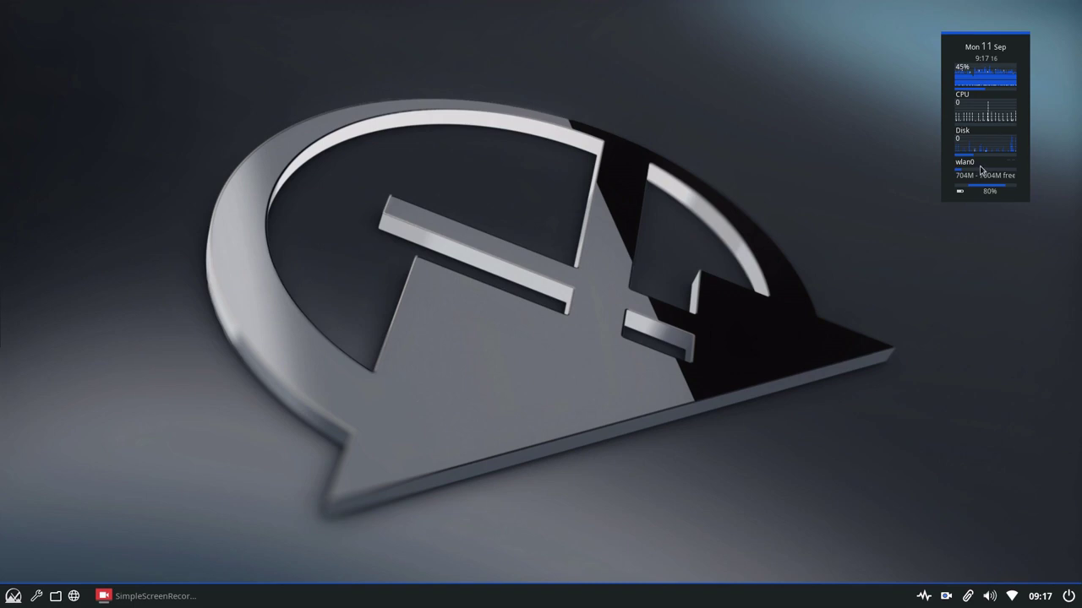
# Step: Review the chart settings of the CPU and Disk monitors and the timer options of the Net monitor from the GKrellM display
pyautogui.rightClick(980, 79)
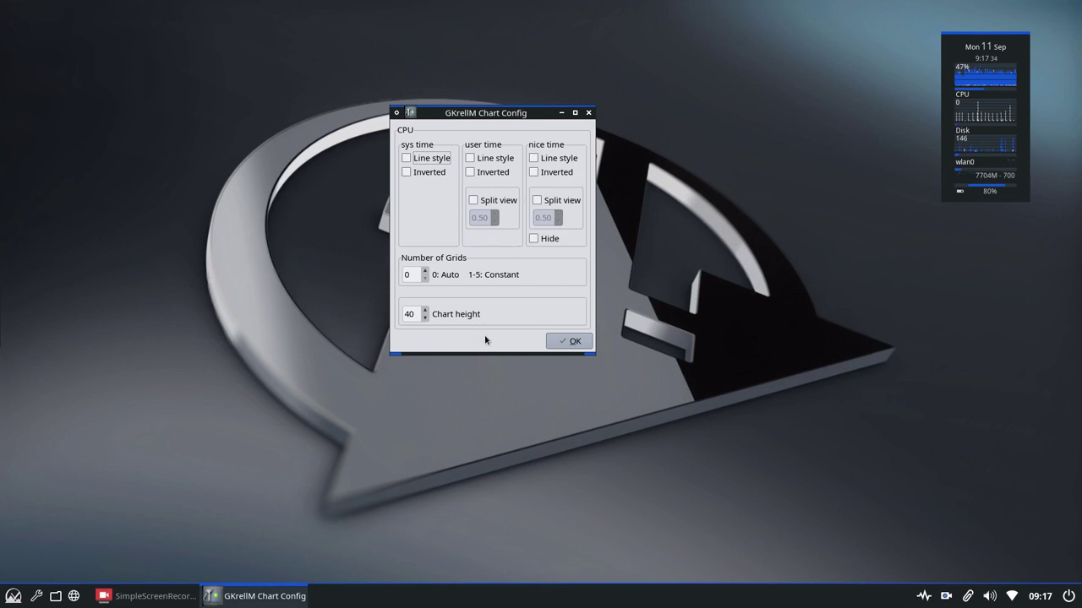
pyautogui.click(570, 343)
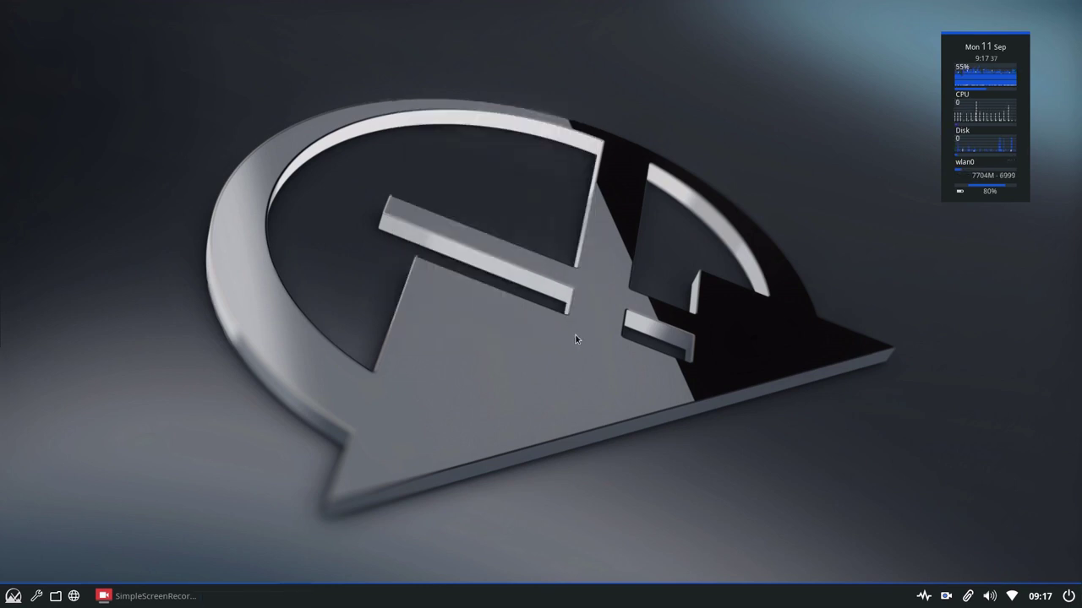
pyautogui.rightClick(984, 112)
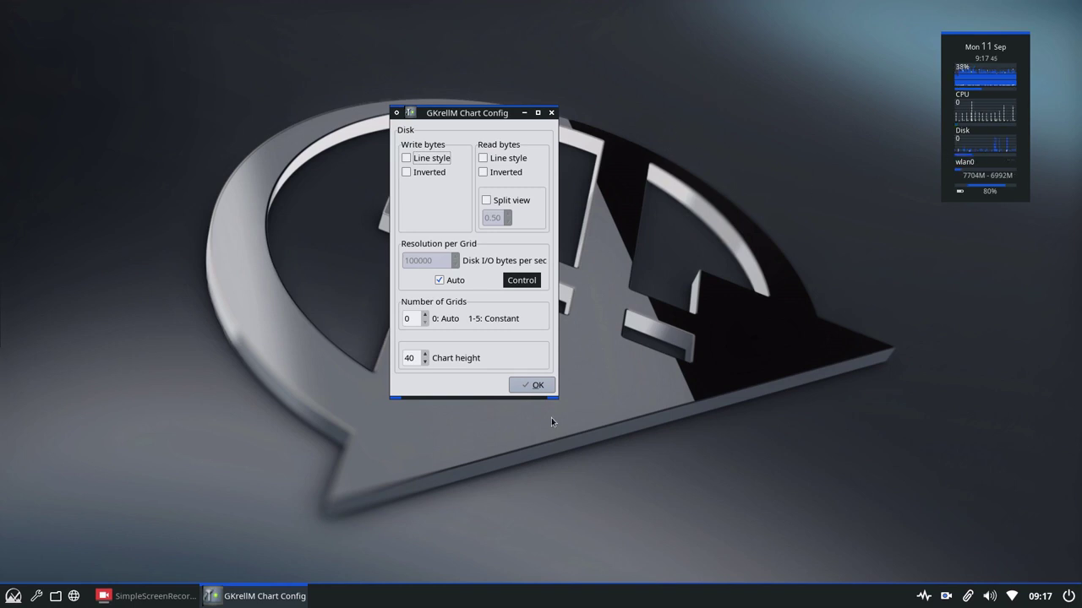
pyautogui.click(534, 385)
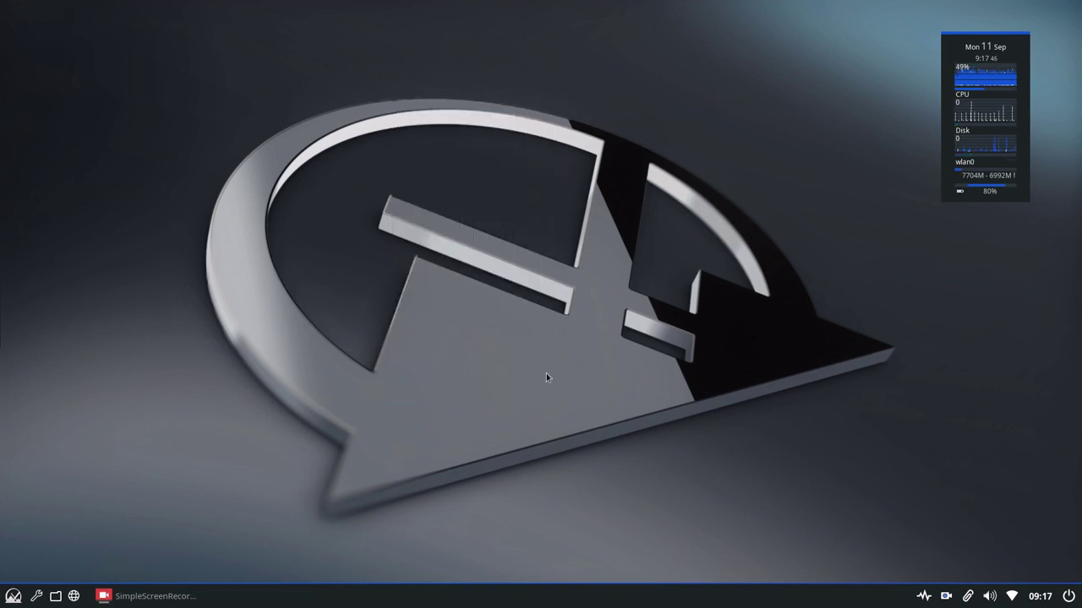
pyautogui.rightClick(982, 156)
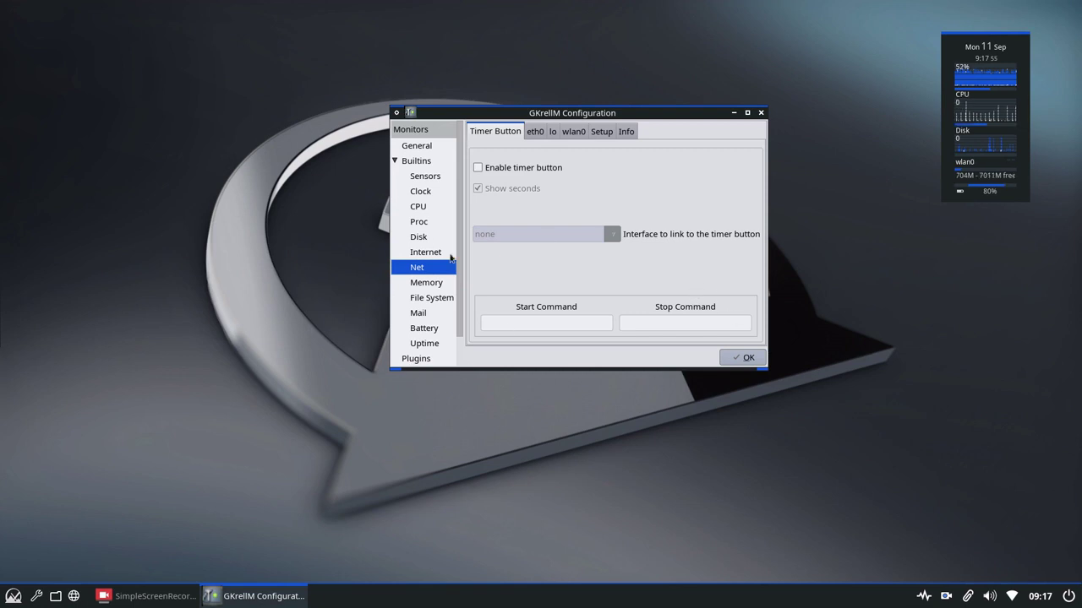
pyautogui.click(742, 357)
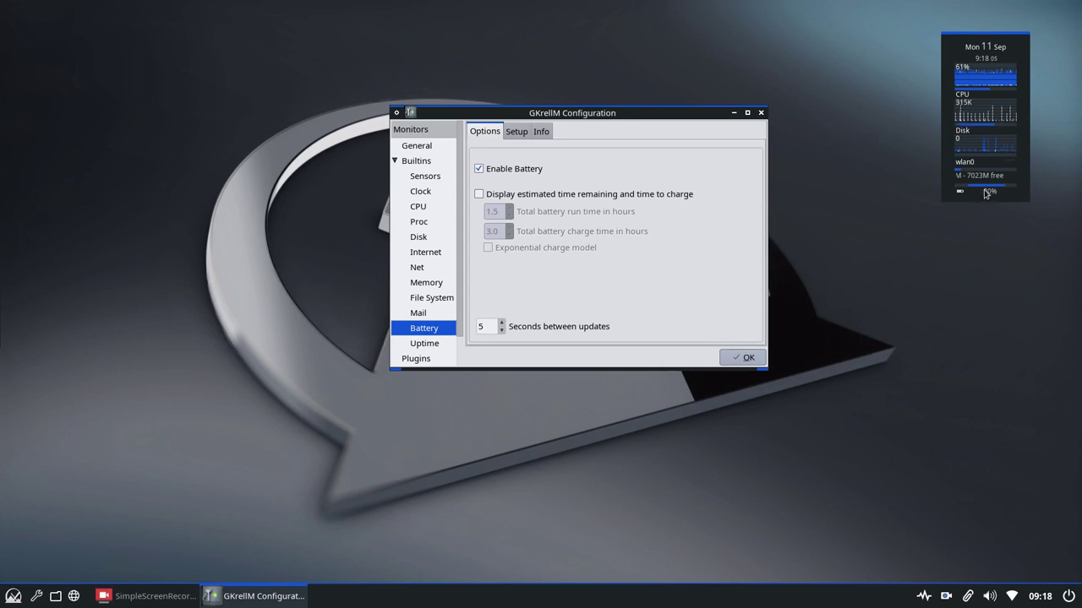
# Step: Review the Battery monitor's launch commands and its percent-limit alerts, leaving them unset, and close the configuration
pyautogui.click(516, 133)
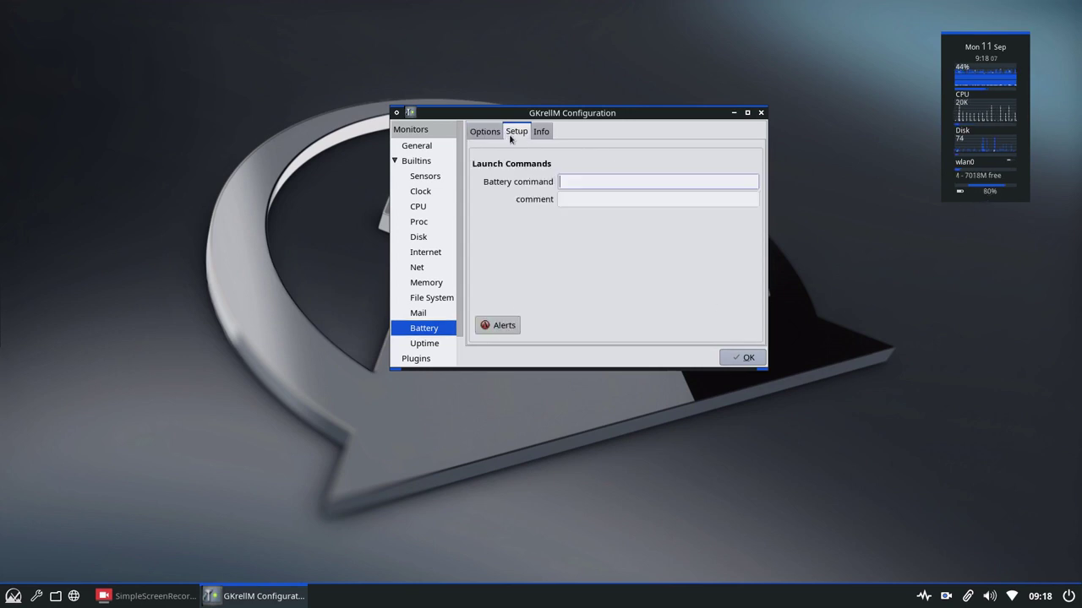
pyautogui.click(506, 325)
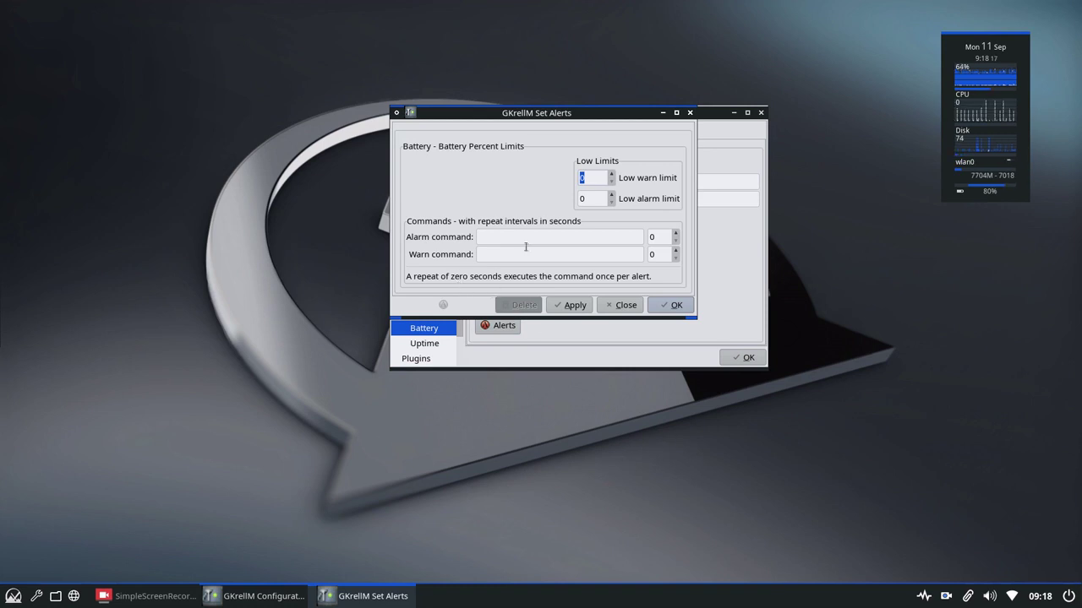
pyautogui.click(633, 304)
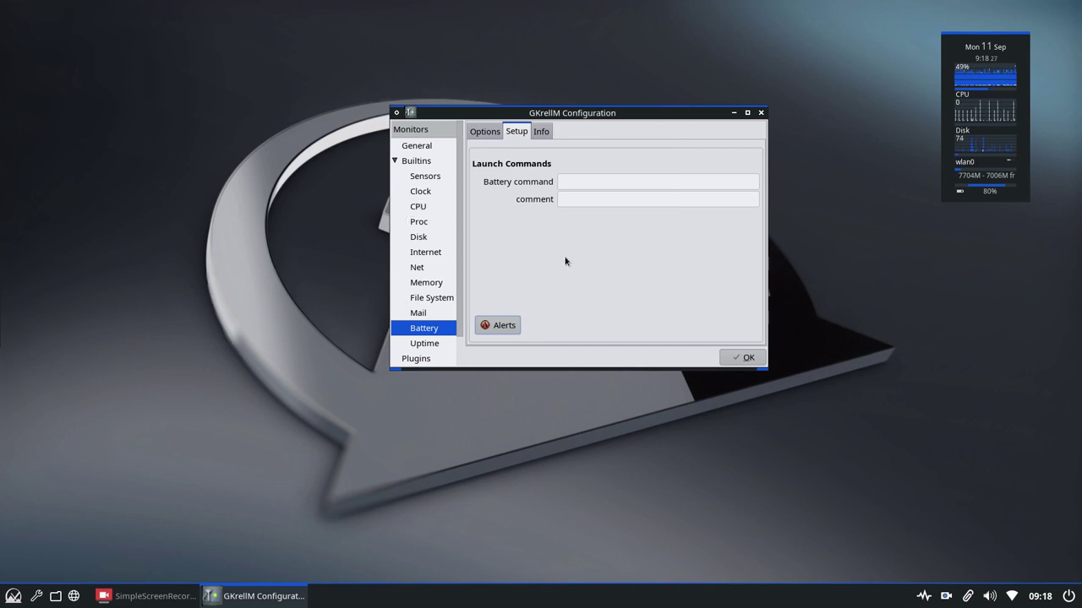
pyautogui.click(743, 358)
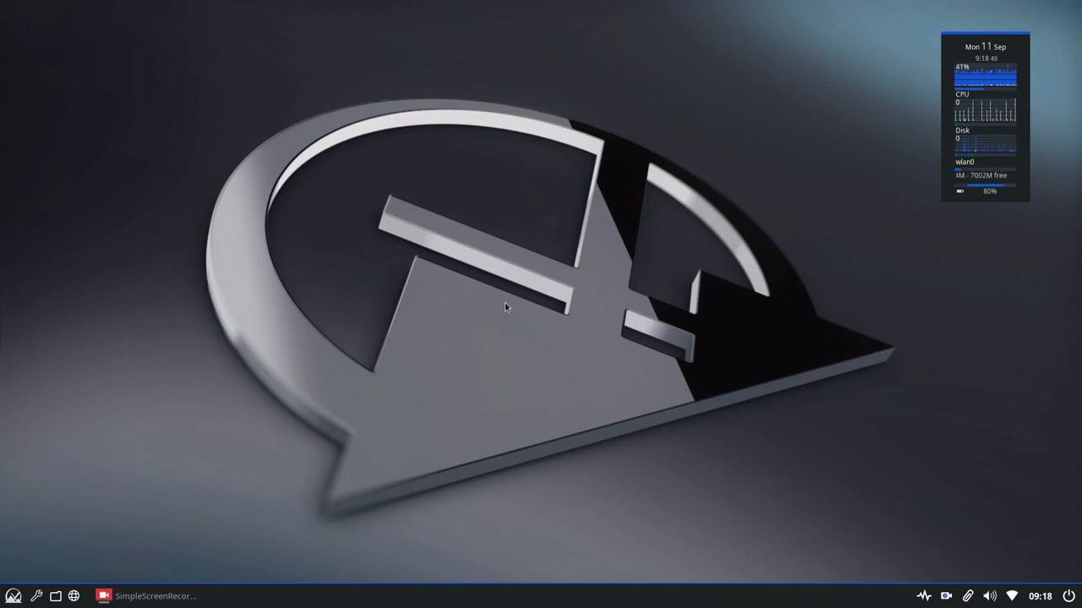
# Step: Toggle the desktop monitors off and back on through the MX Fluxbox Out of sight options
pyautogui.rightClick(578, 38)
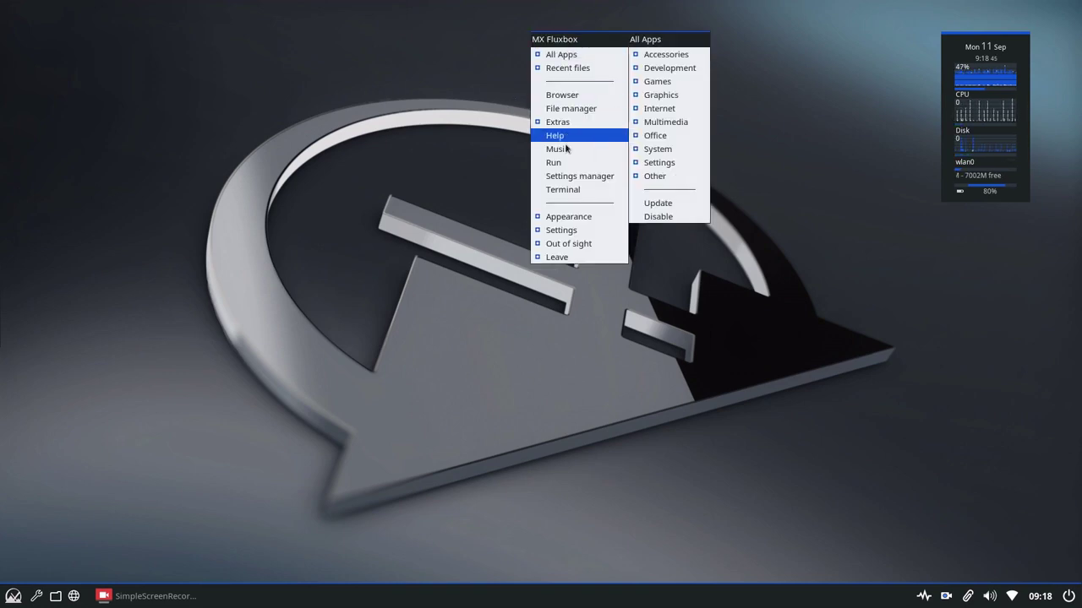
pyautogui.moveTo(555, 247)
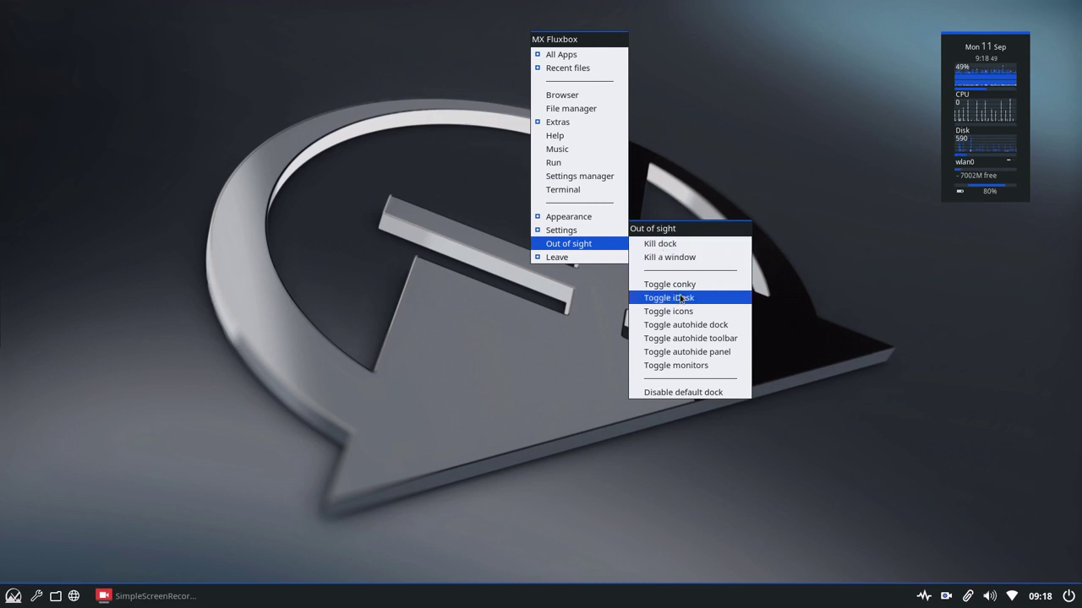
pyautogui.click(694, 367)
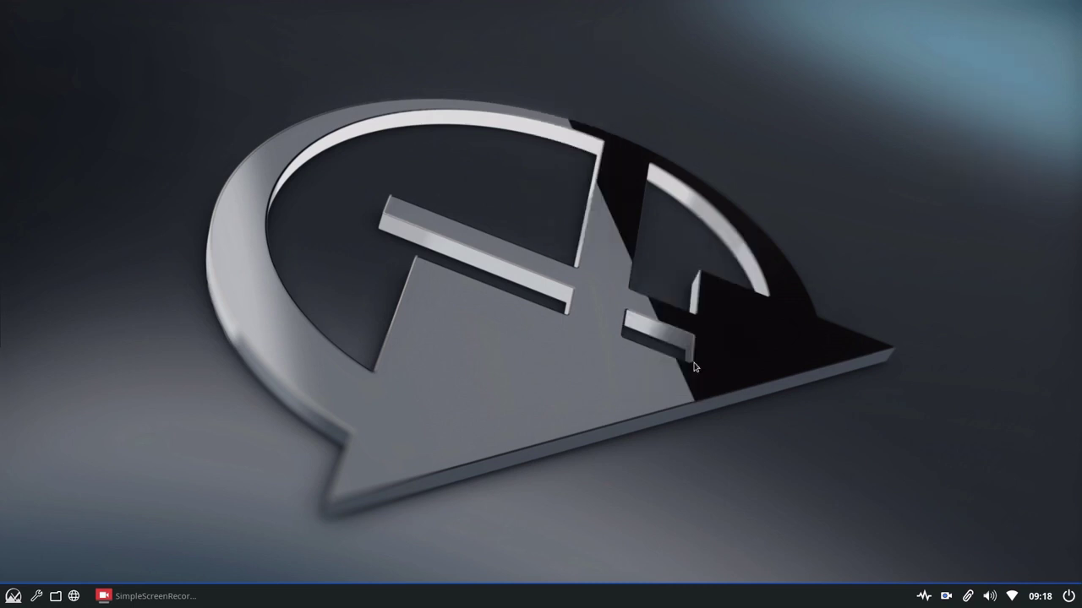
pyautogui.rightClick(594, 63)
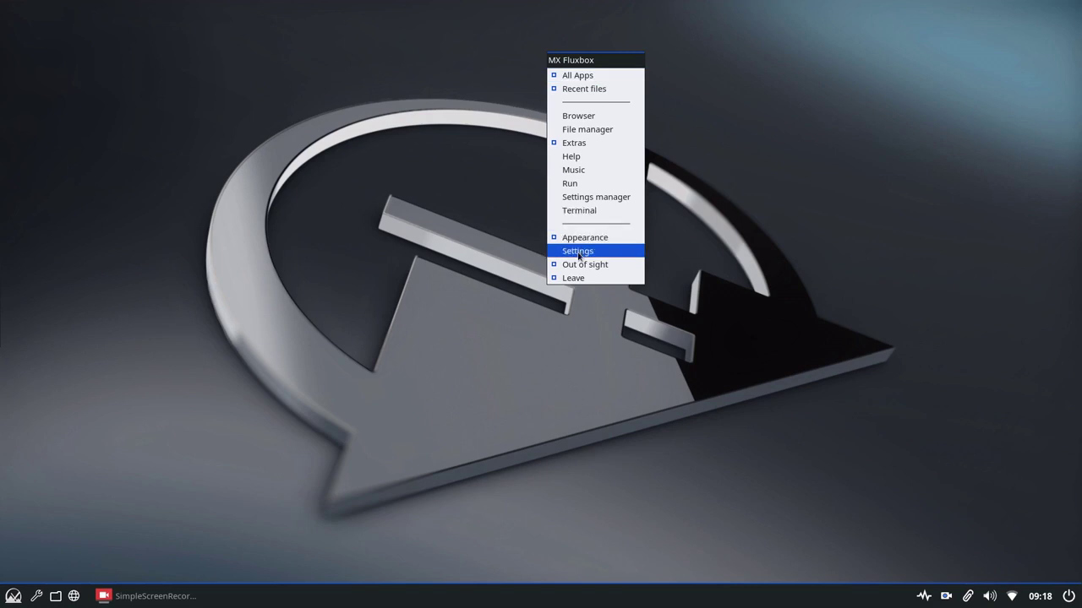
pyautogui.moveTo(583, 264)
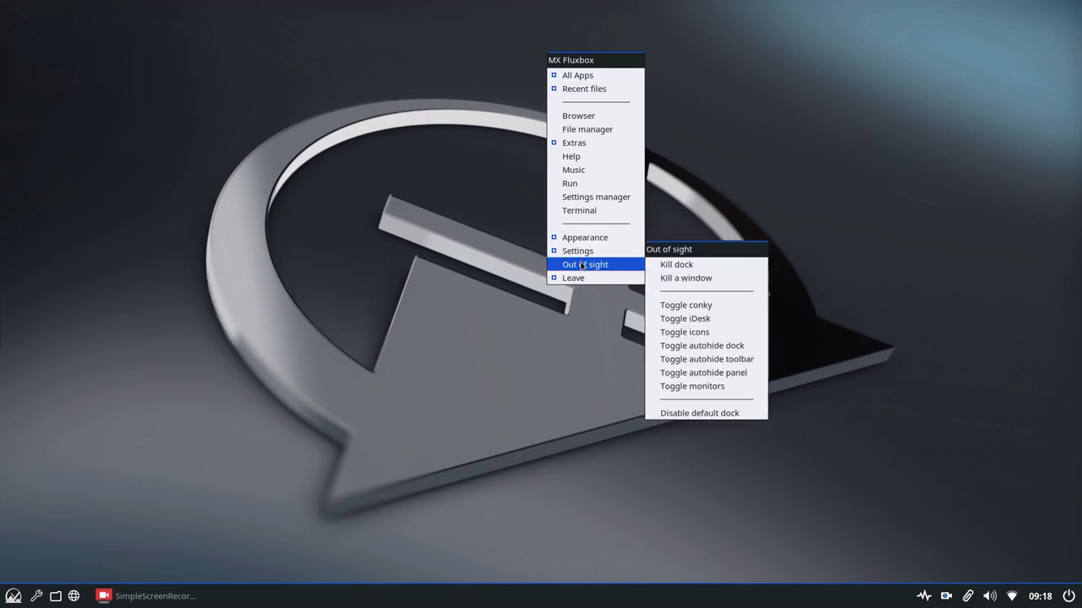
pyautogui.click(707, 385)
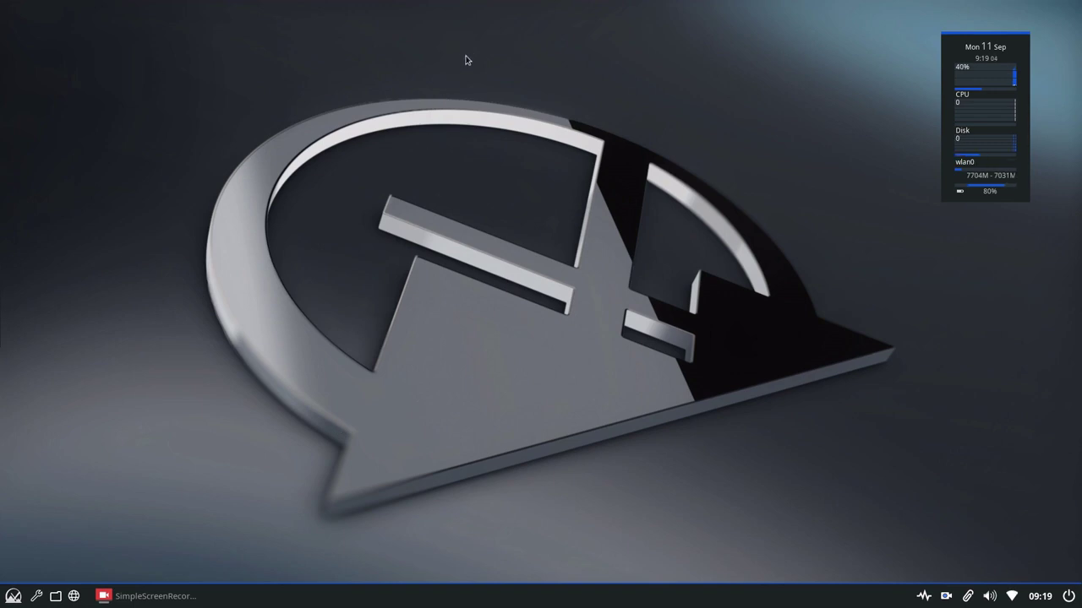
# Step: Open the Fluxbox keys configuration file in FeatherPad and enlarge its text for reading the shortcut entries
pyautogui.rightClick(485, 54)
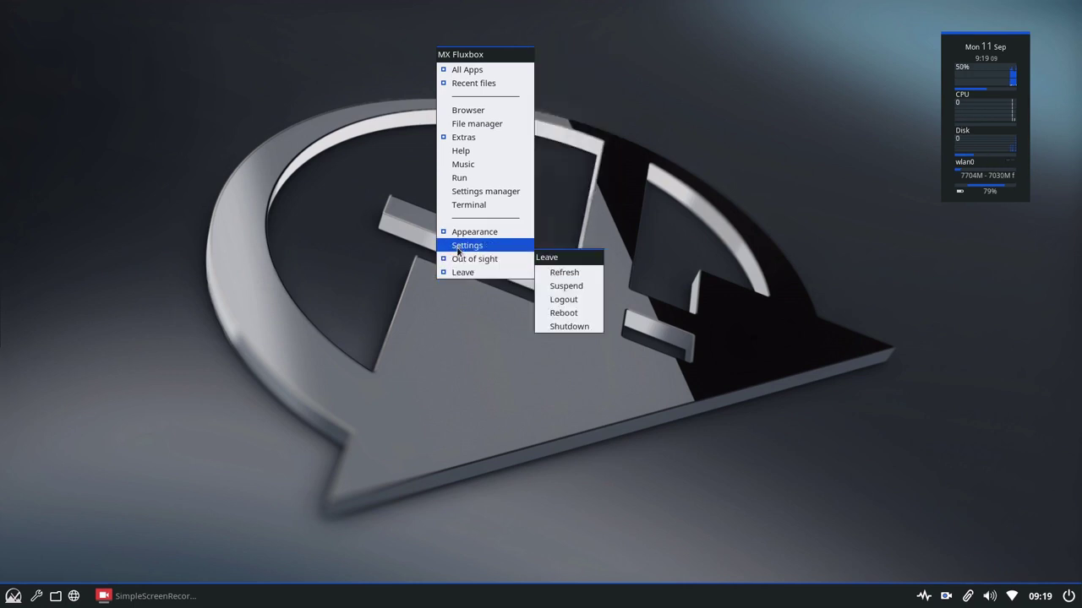
pyautogui.moveTo(559, 262)
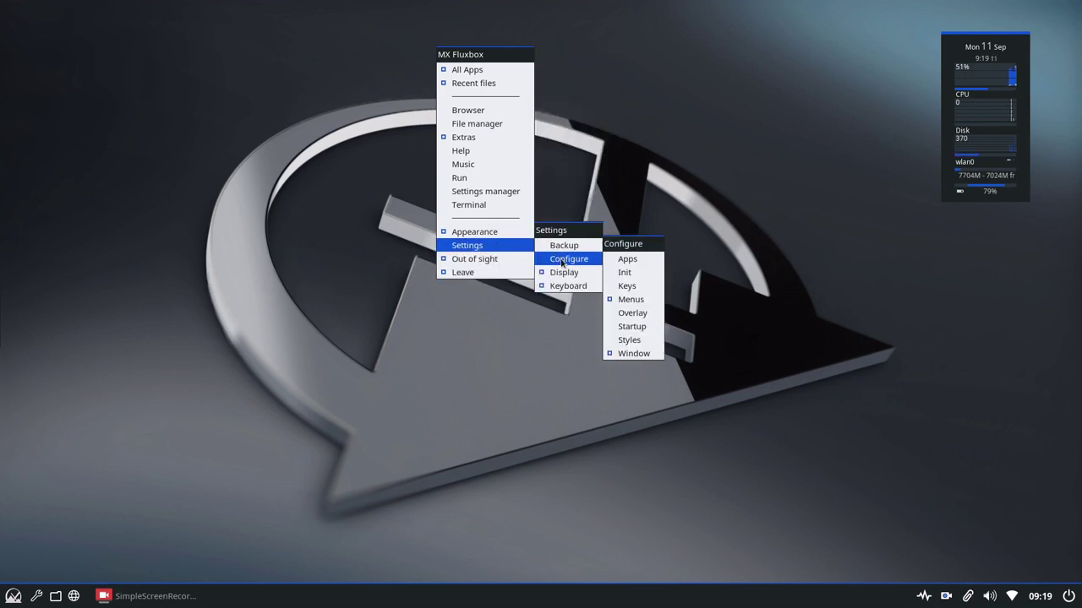
pyautogui.click(629, 287)
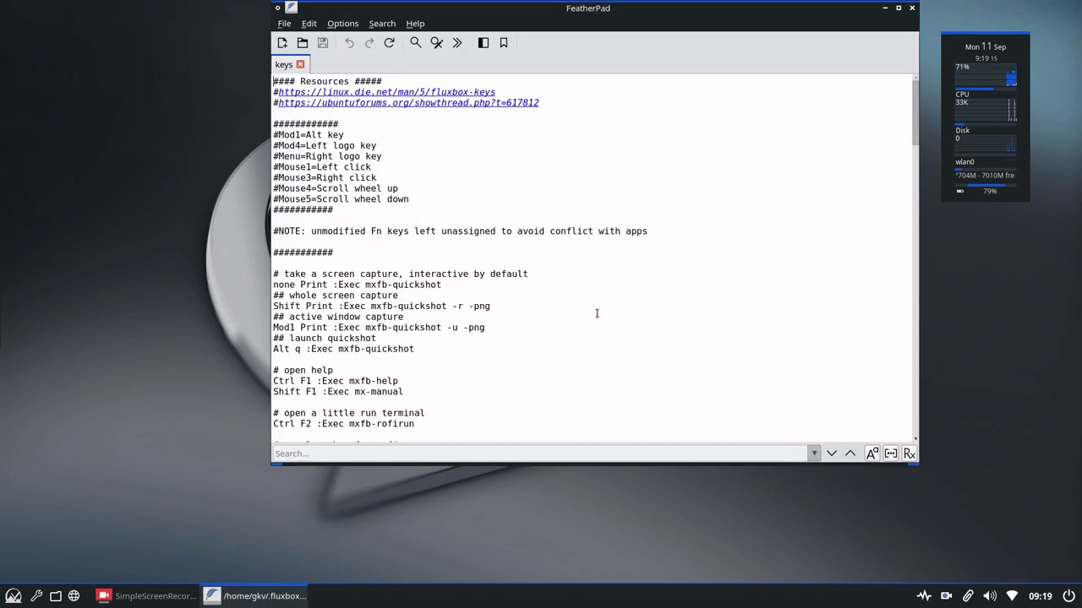
pyautogui.hotkey('ctrl', '=')
pyautogui.hotkey('ctrl', '=')
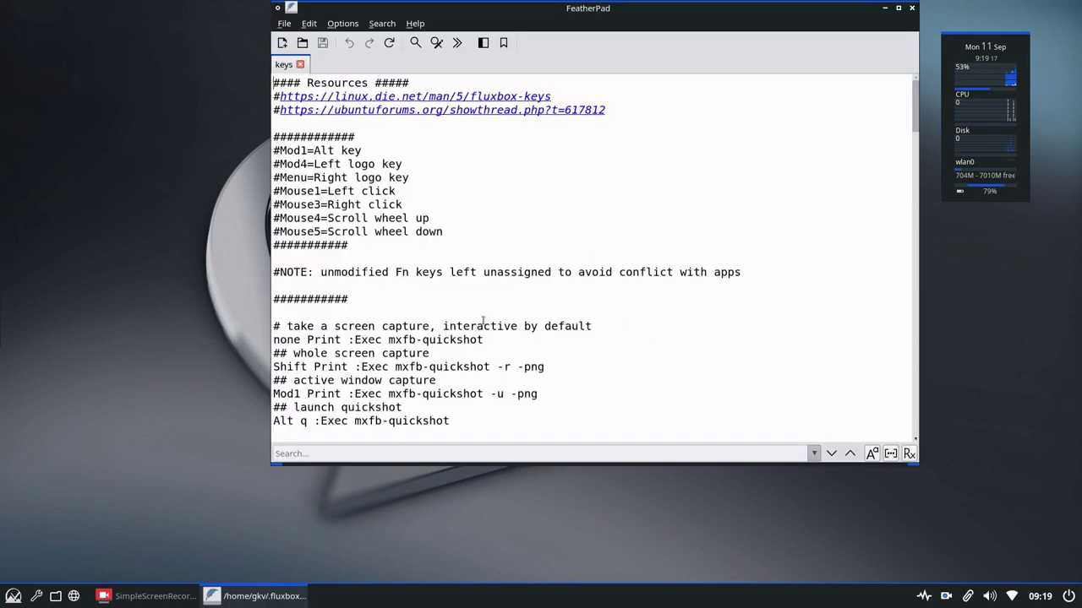
pyautogui.scroll(-2, 369, 411)
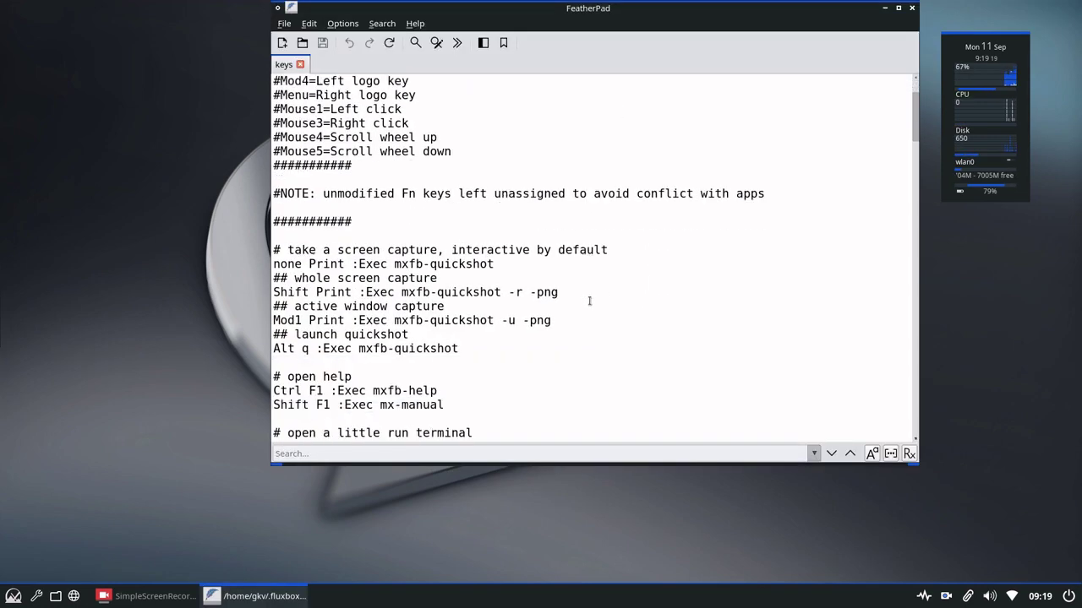
# Step: Add the comment line "# toggle gkrellm" between the quickshot and open help entries, followed by a new line
pyautogui.click(373, 364)
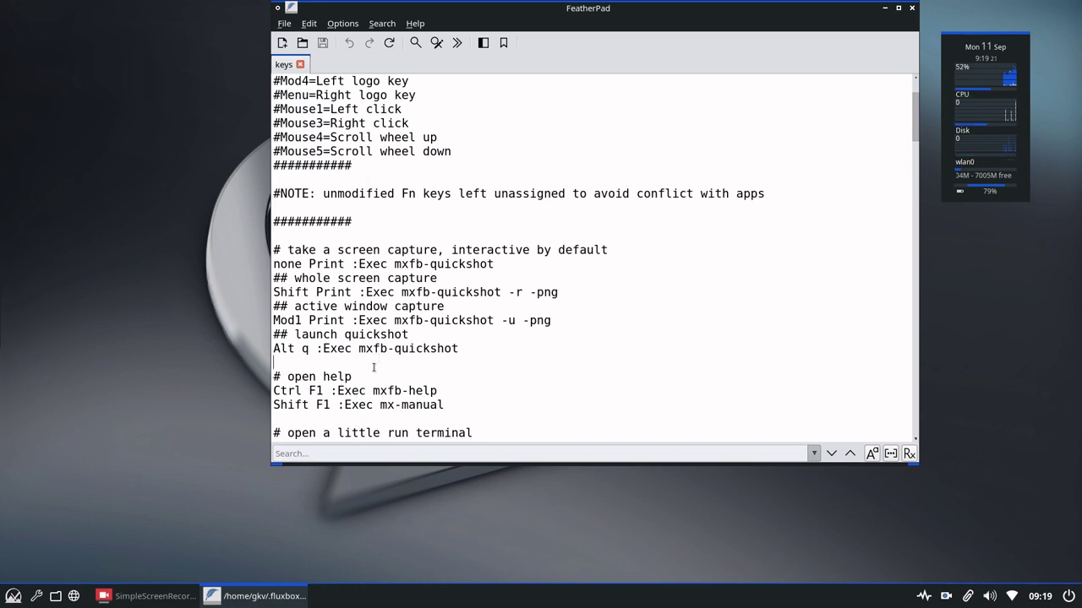
pyautogui.press('Return')
pyautogui.press('Return')
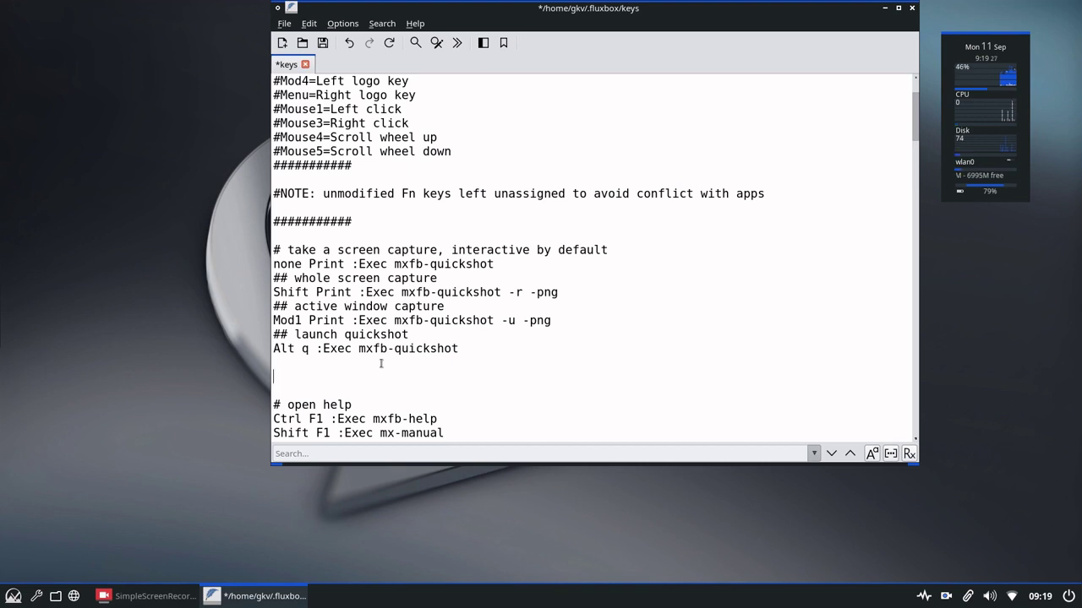
pyautogui.write('# ')
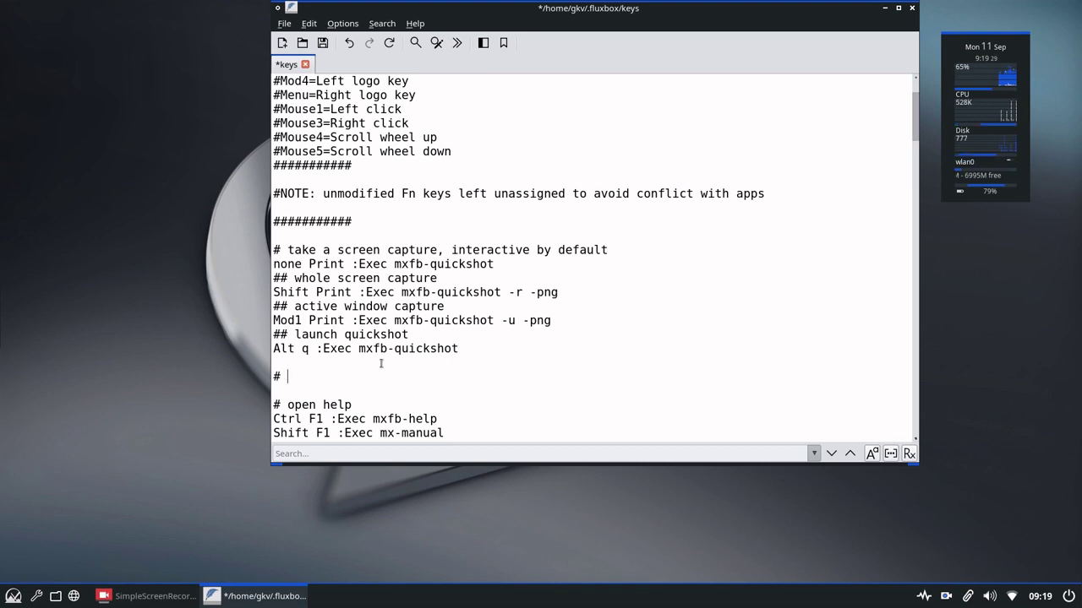
pyautogui.write('toggle')
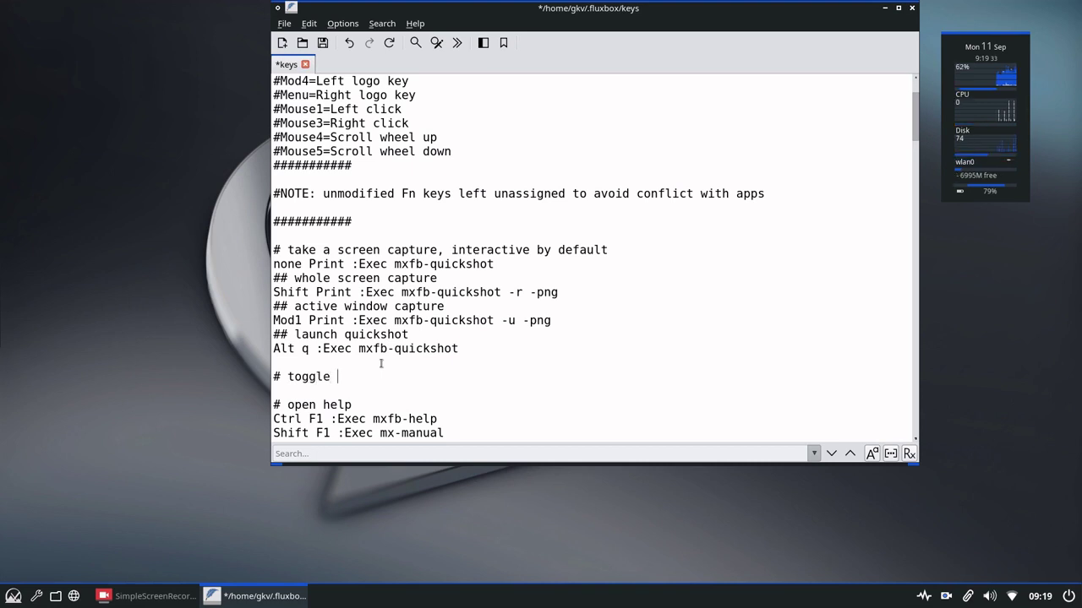
pyautogui.write(' gkrellm')
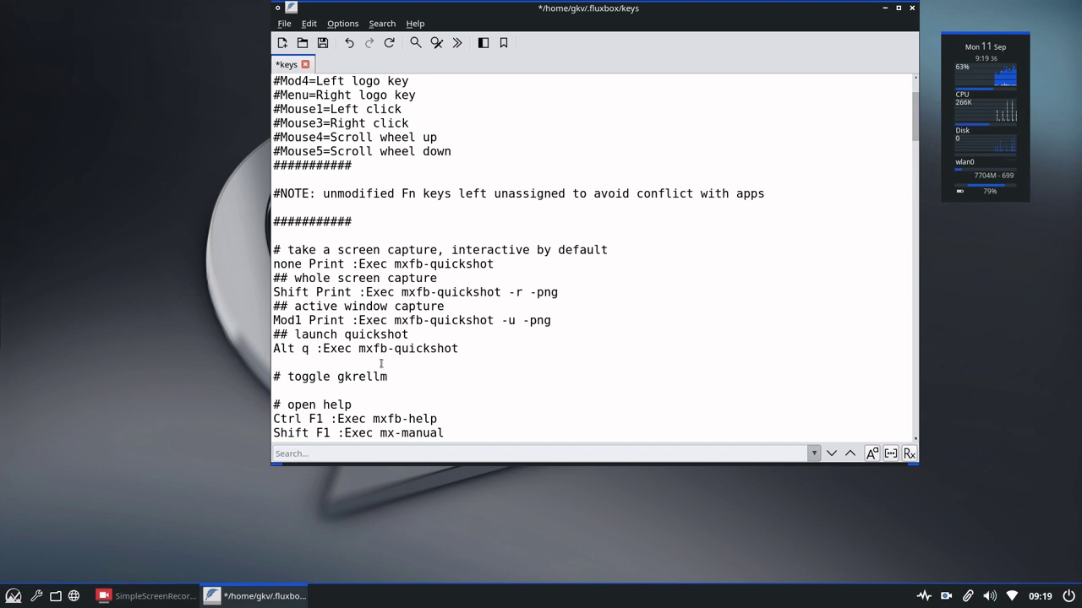
pyautogui.press('Return')
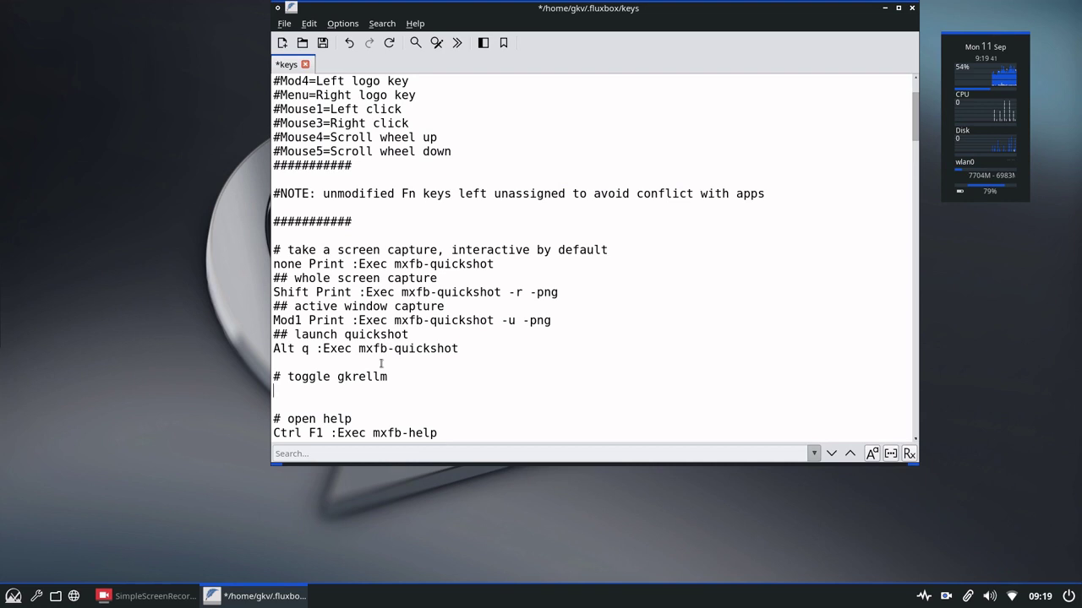
# Step: Enter the shortcut line "Ctrl m :Exec toggle-mx gkrellm" under the toggle gkrellm comment and save the keys file
pyautogui.write('Ctrl')
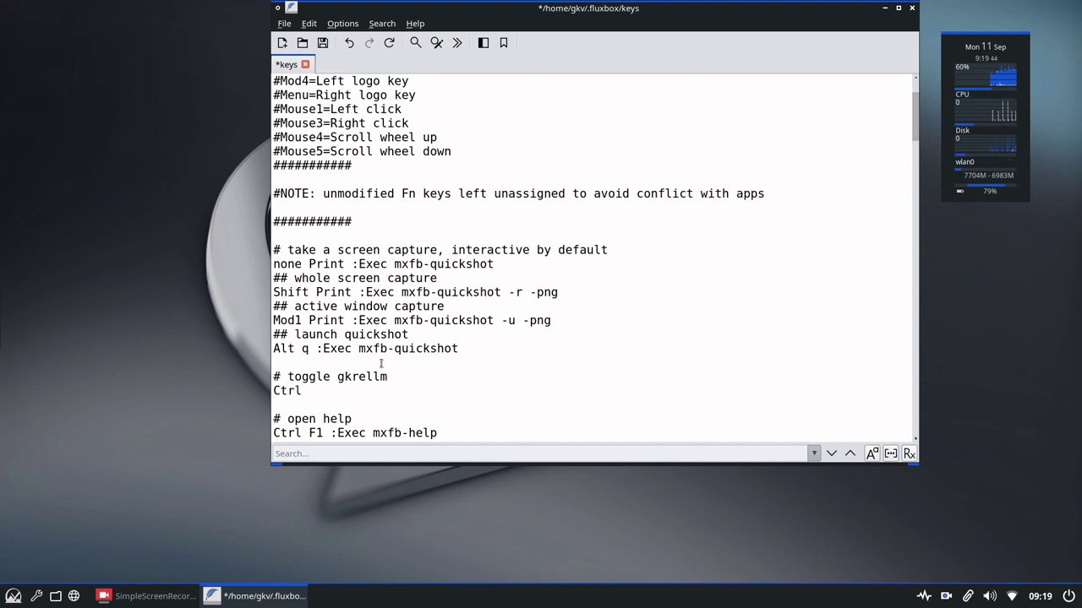
pyautogui.write(' m')
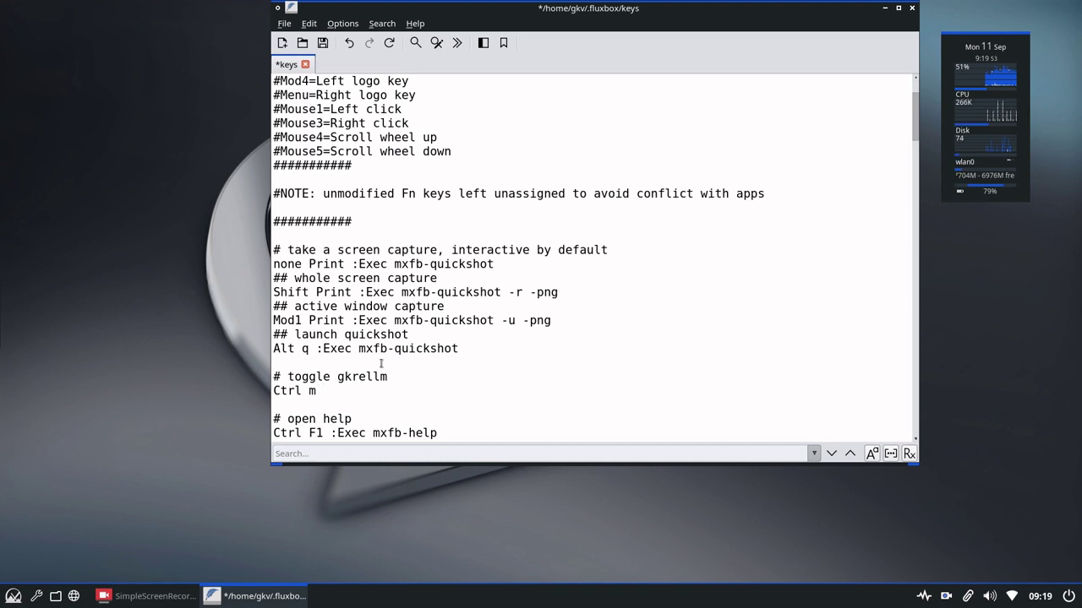
pyautogui.write('Exec')
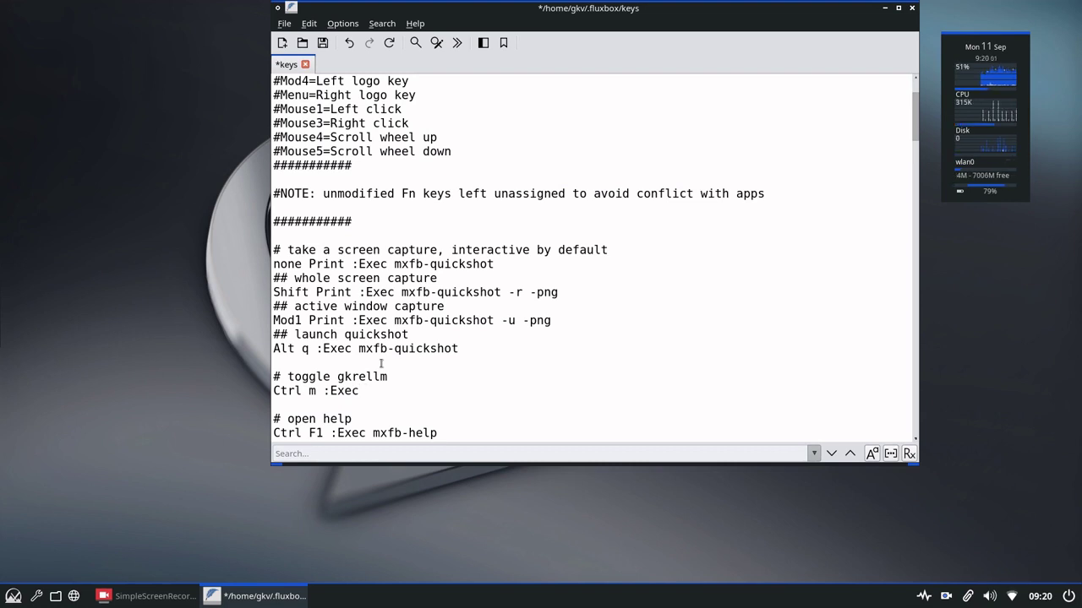
pyautogui.write('toggle-mx')
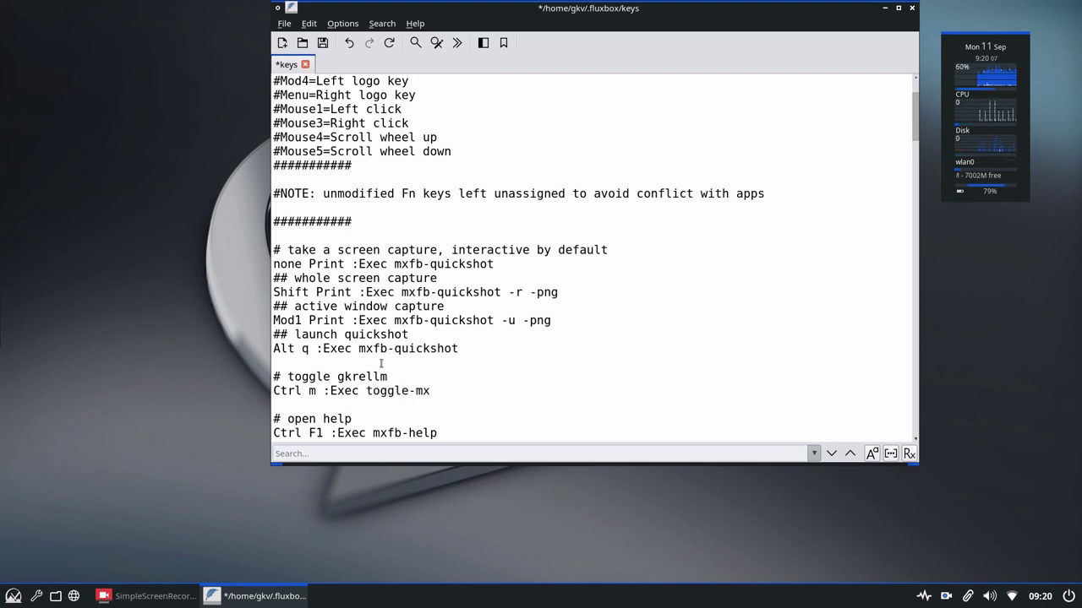
pyautogui.write(' gkrellm')
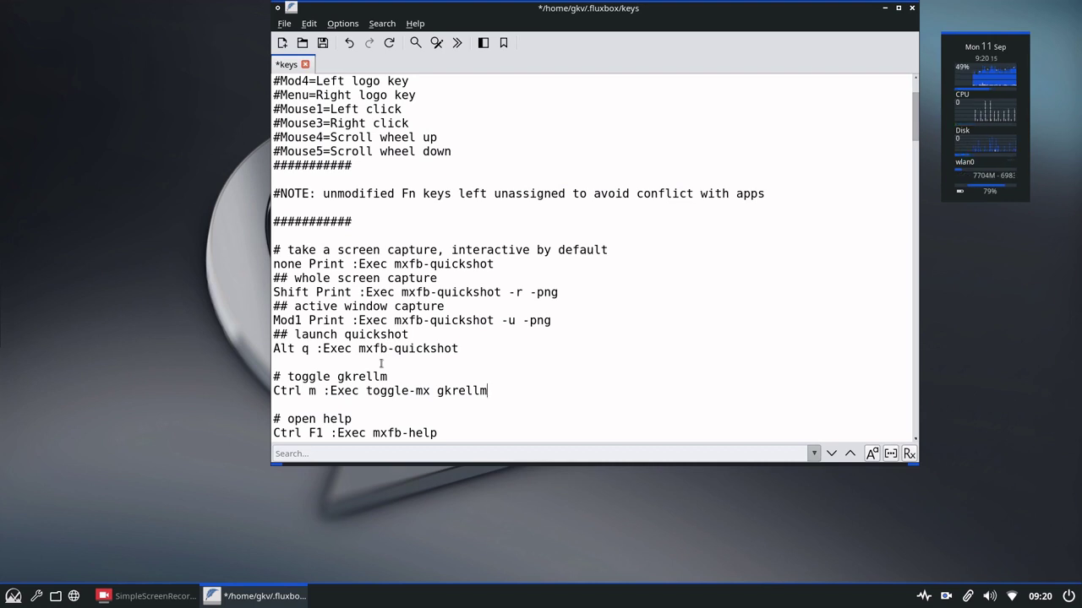
pyautogui.hotkey('ctrl', 's')
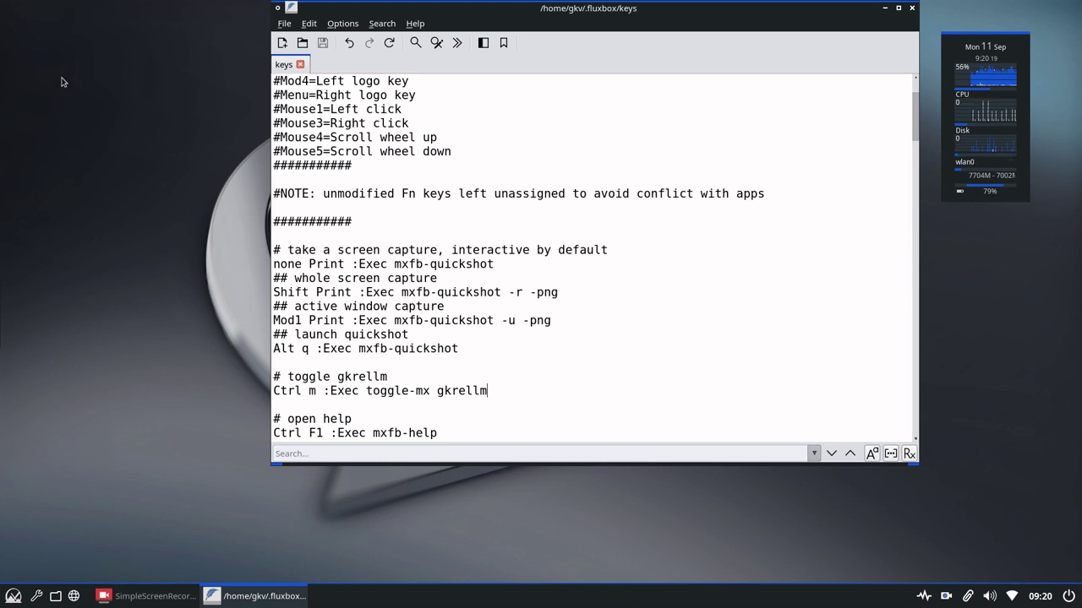
# Step: Refresh Fluxbox from the desktop's Leave options and close the keys file in the editor
pyautogui.rightClick(140, 61)
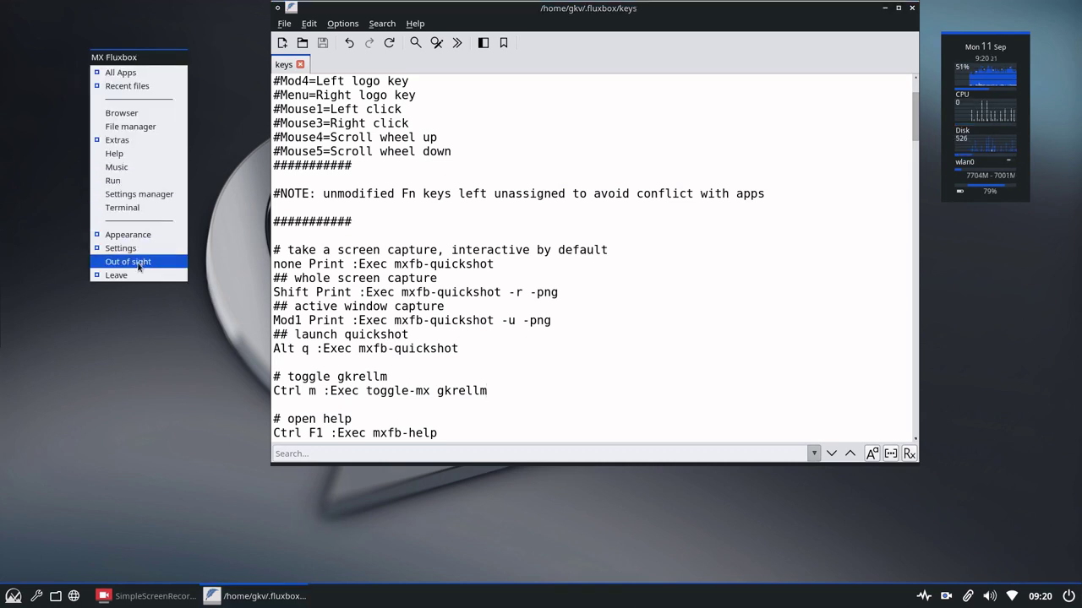
pyautogui.moveTo(140, 276)
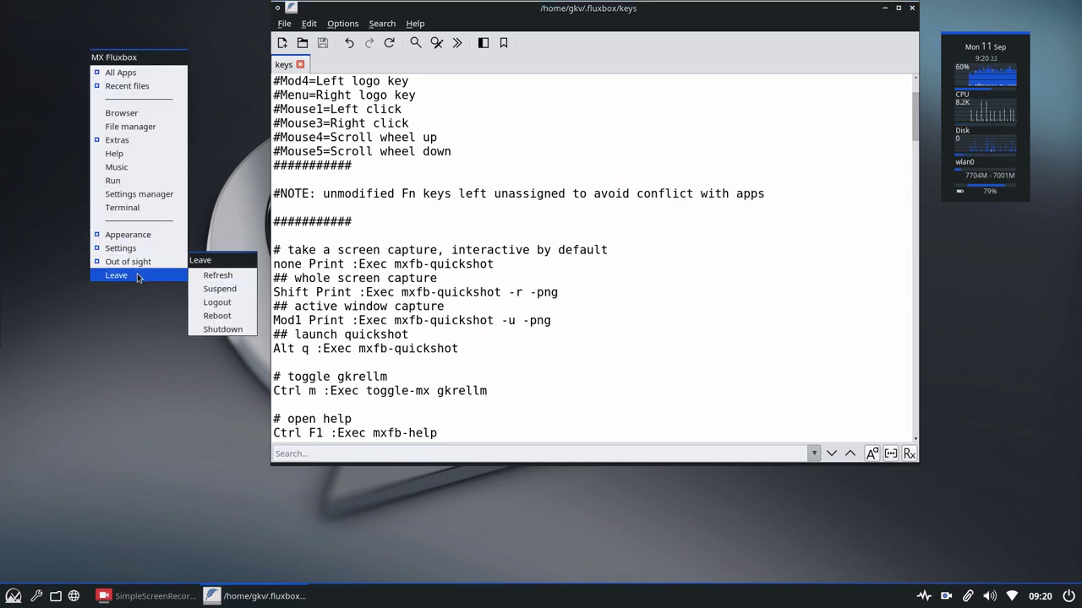
pyautogui.click(218, 276)
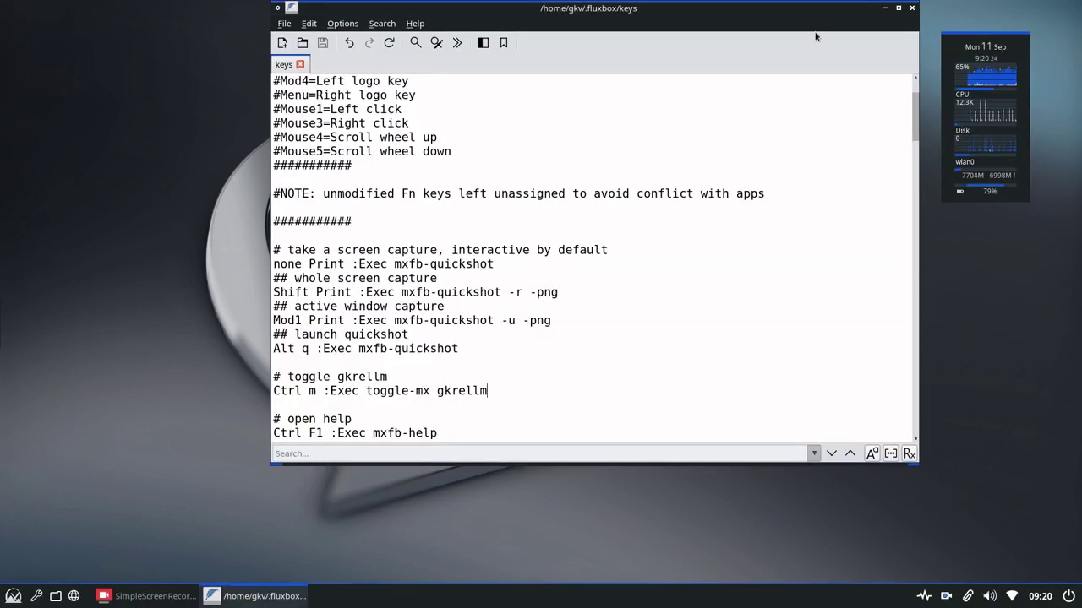
pyautogui.click(912, 7)
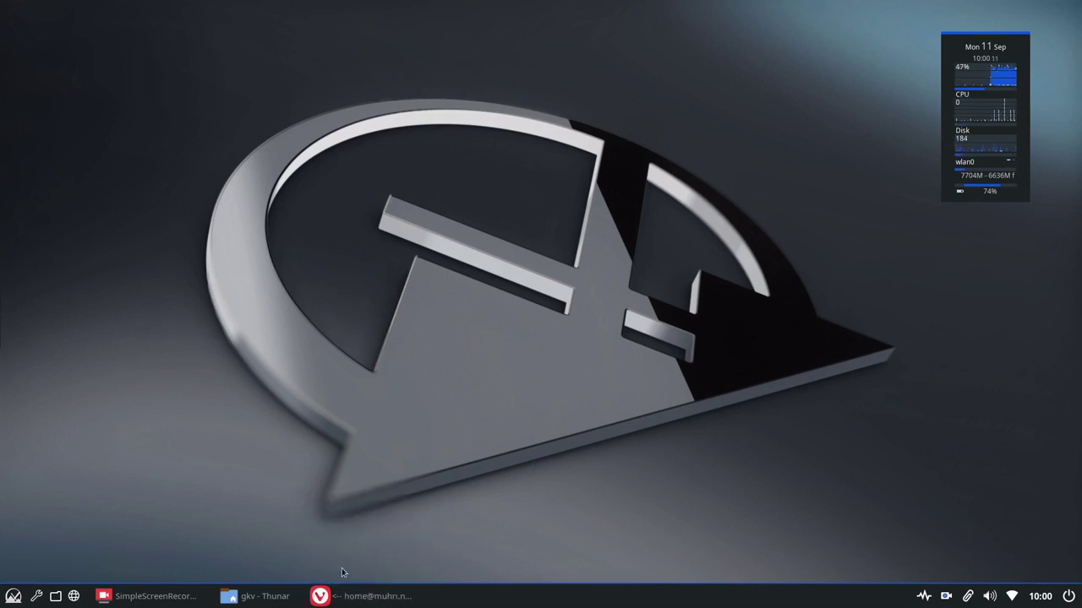
# Step: Switch to the Vivaldi browser, open the gkrellm skins page on muhri.net and point out the link to the all-skins tarball
pyautogui.click(332, 595)
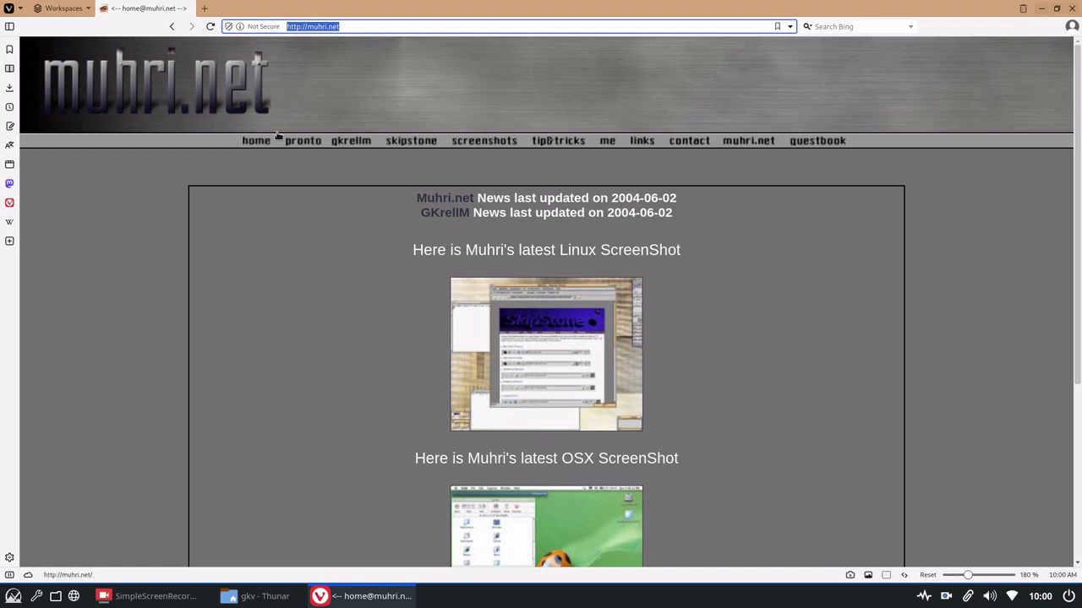
pyautogui.click(350, 143)
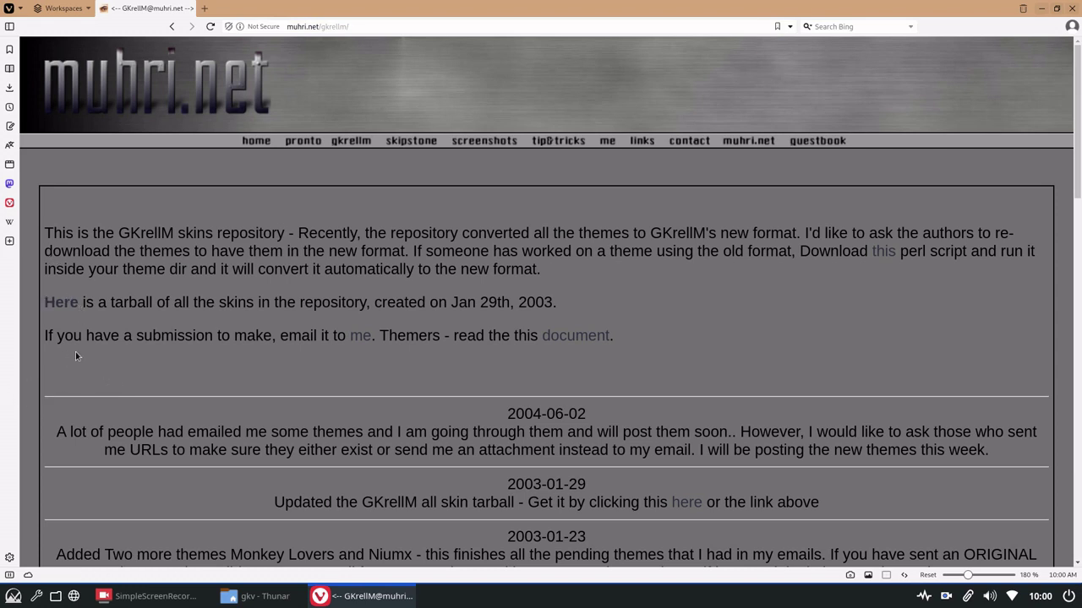
pyautogui.moveTo(83, 305); pyautogui.dragTo(42, 311)
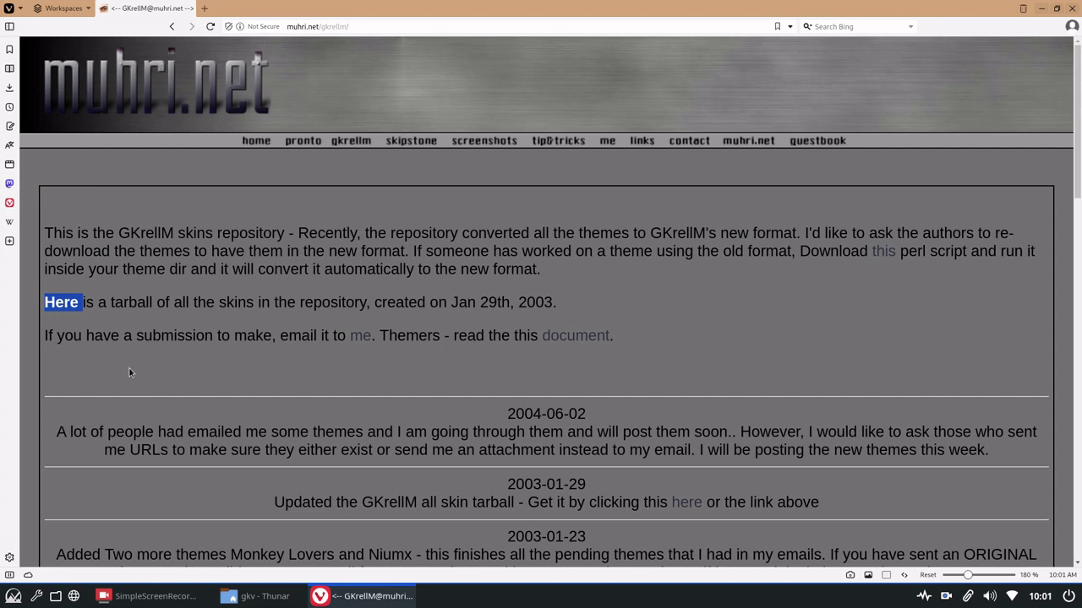
pyautogui.click(161, 375)
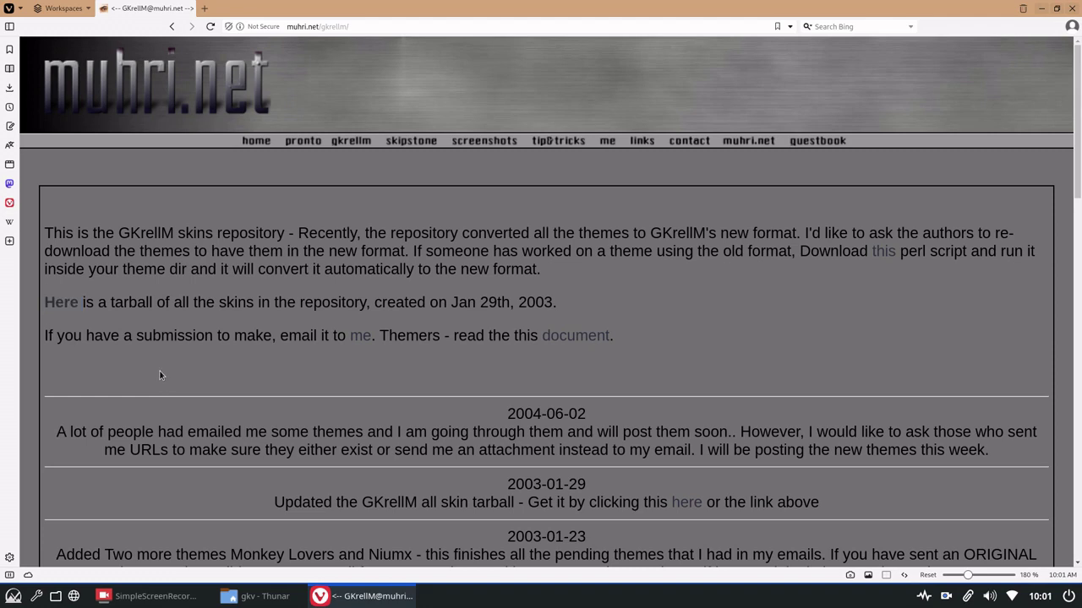
# Step: Open the muhri.net list of all GKrellM skins sorted newest first
pyautogui.scroll(-6, 162, 372)
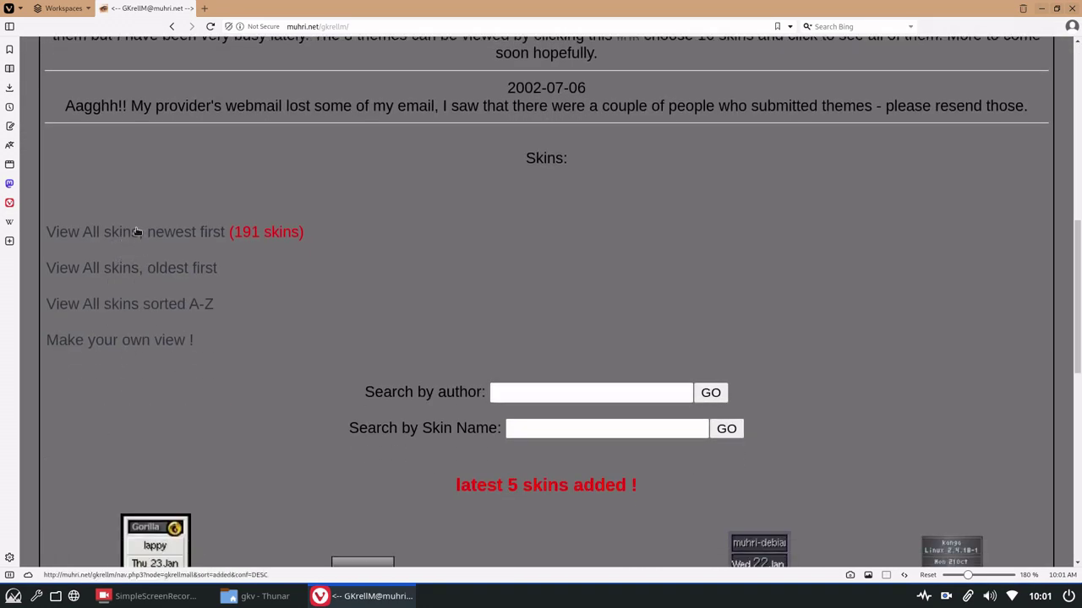
pyautogui.moveTo(119, 240); pyautogui.dragTo(140, 239)
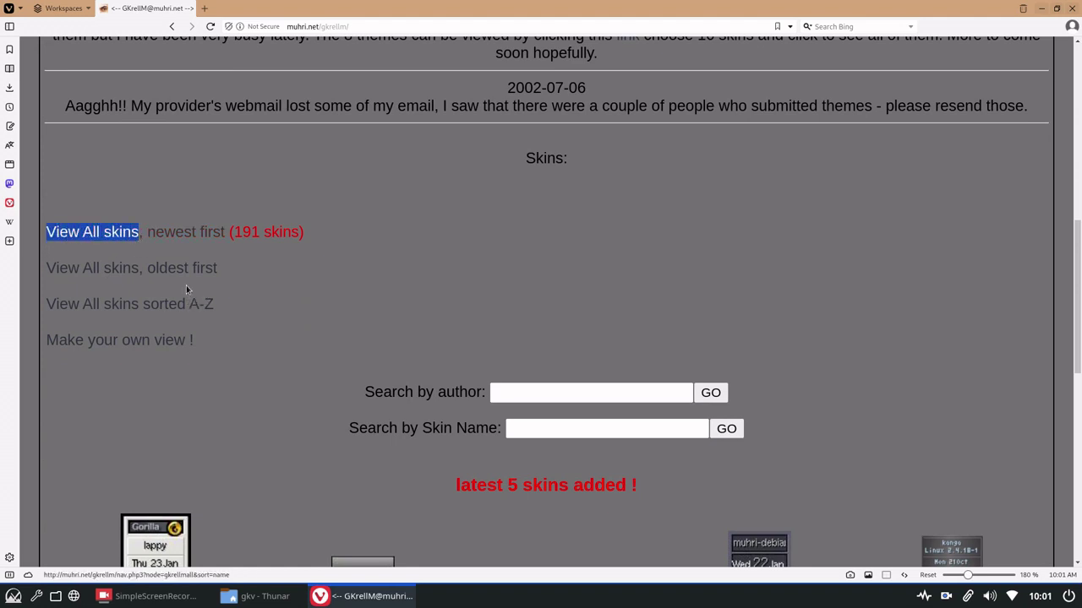
pyautogui.click(168, 234)
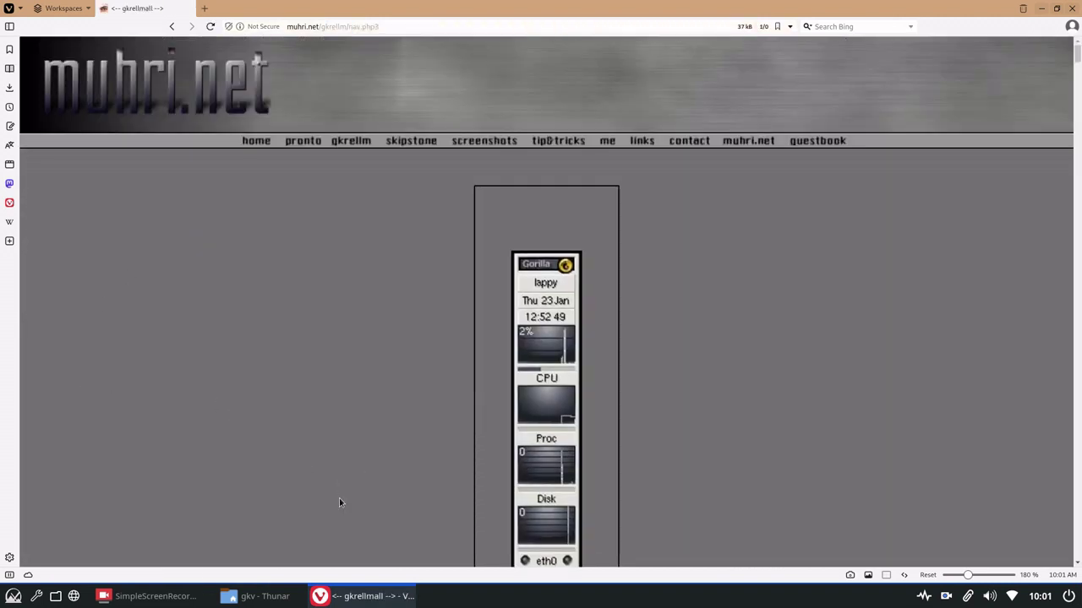
# Step: Browse the skin previews to the dark purple one and check its link-saving option, dismissing it without saving
pyautogui.scroll(-1, 763, 339)
pyautogui.scroll(-2, 763, 339)
pyautogui.scroll(-6, 717, 313)
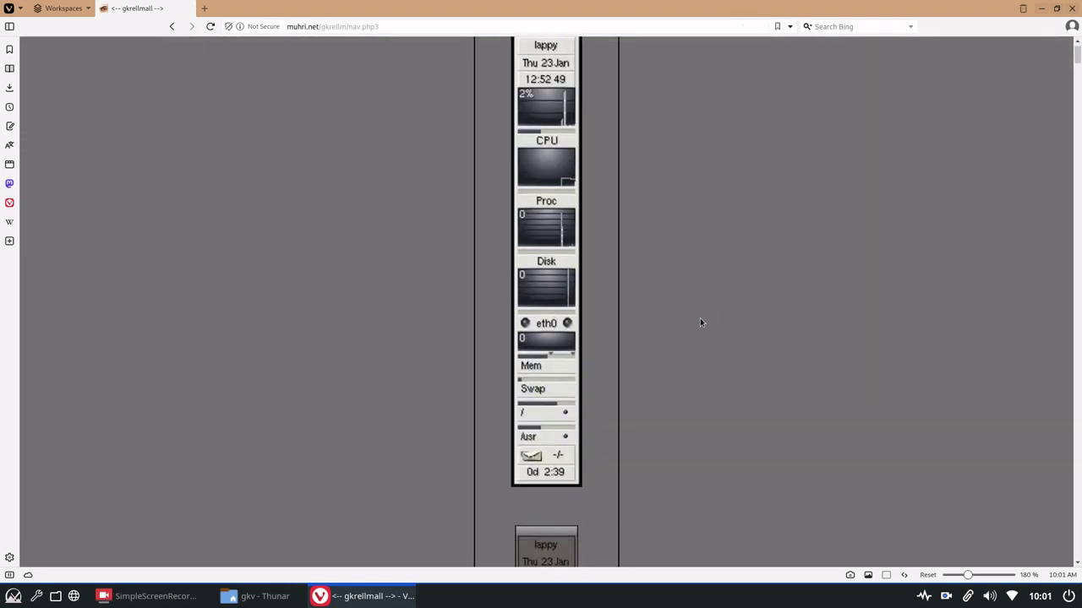
pyautogui.scroll(-1, 667, 363)
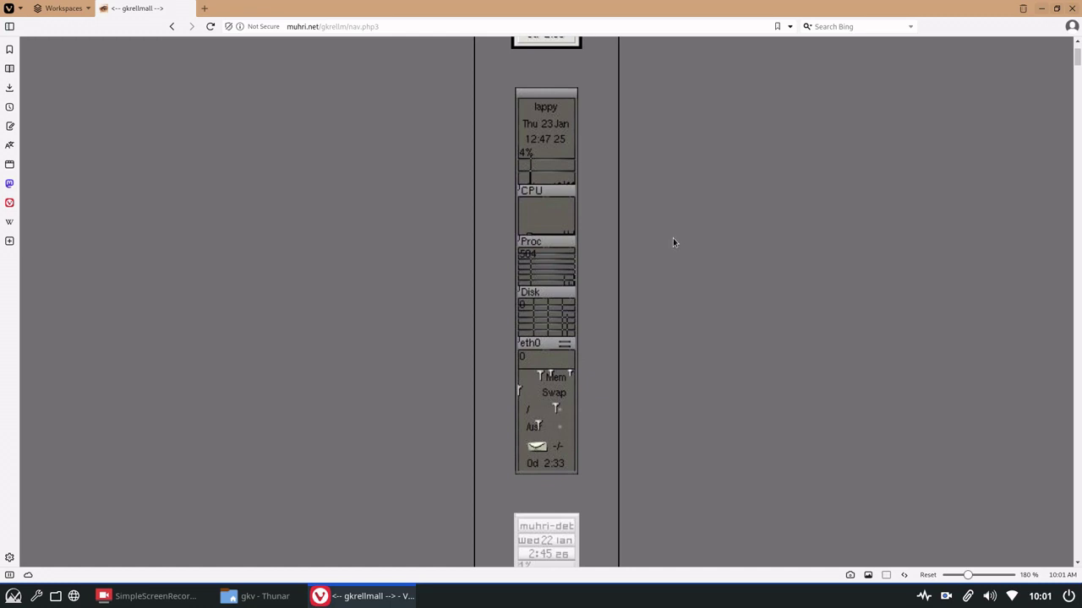
pyautogui.scroll(-4, 668, 249)
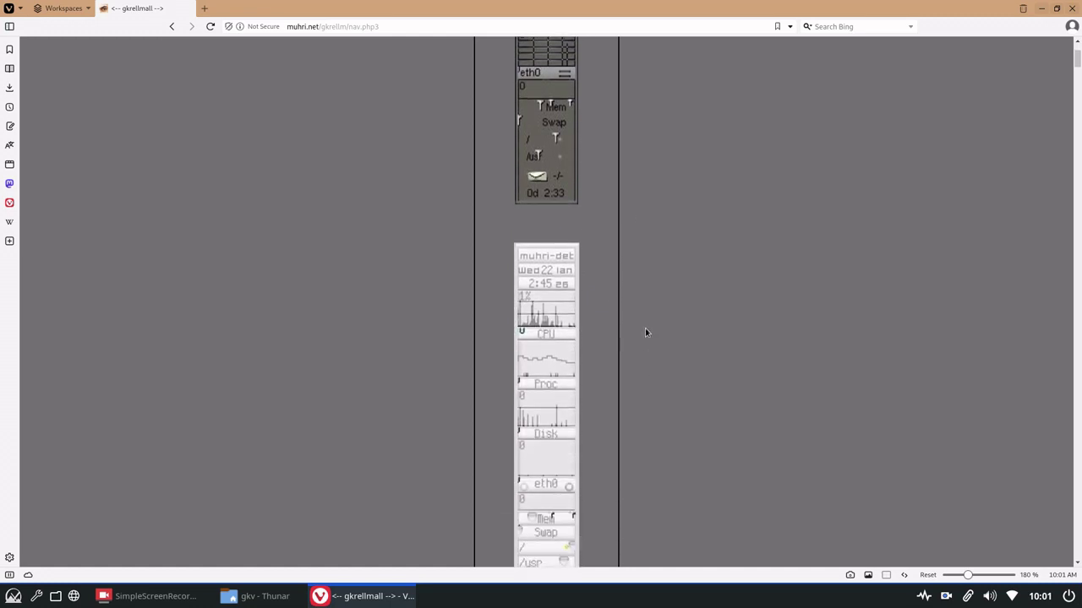
pyautogui.scroll(-2, 644, 340)
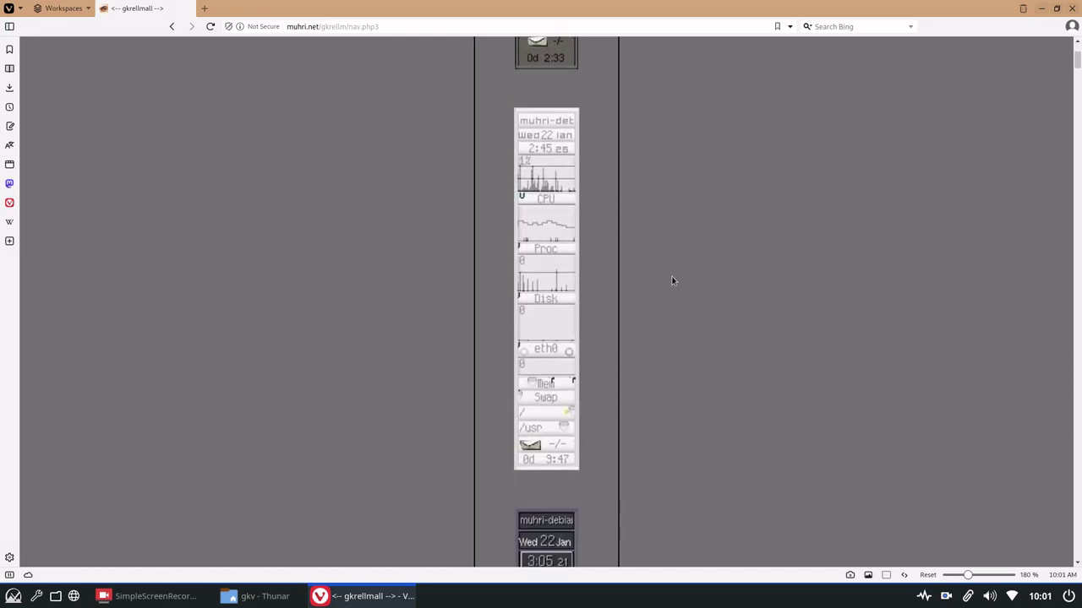
pyautogui.scroll(-4, 667, 291)
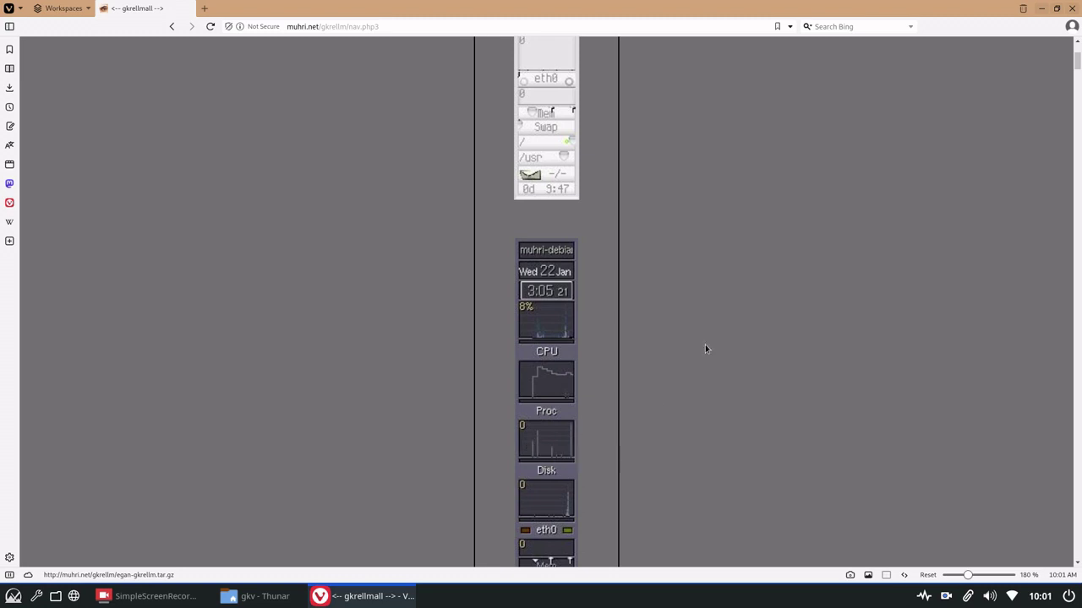
pyautogui.scroll(-2, 708, 334)
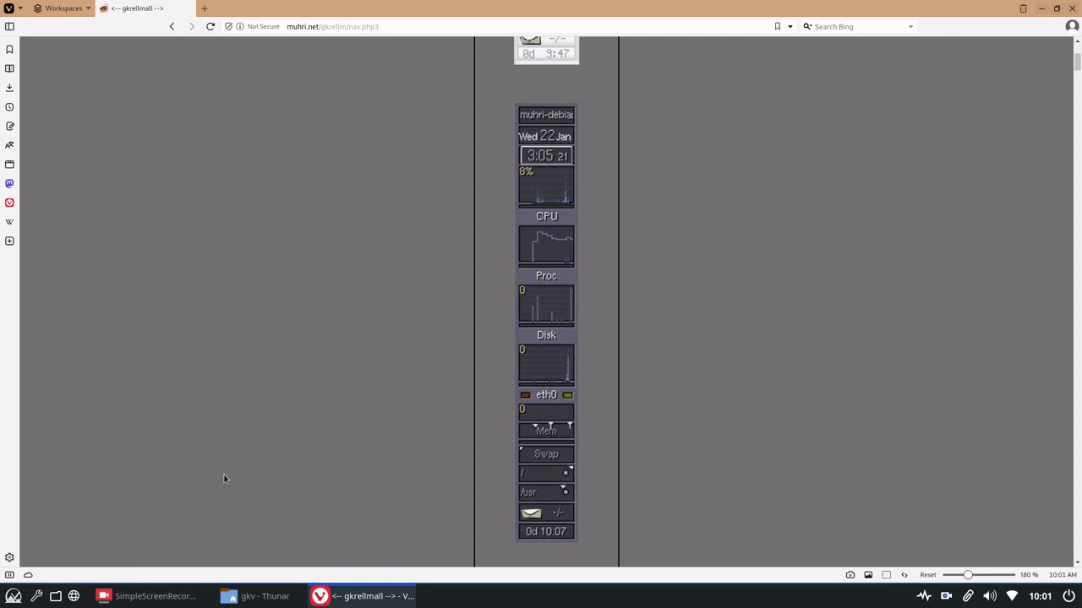
pyautogui.rightClick(548, 246)
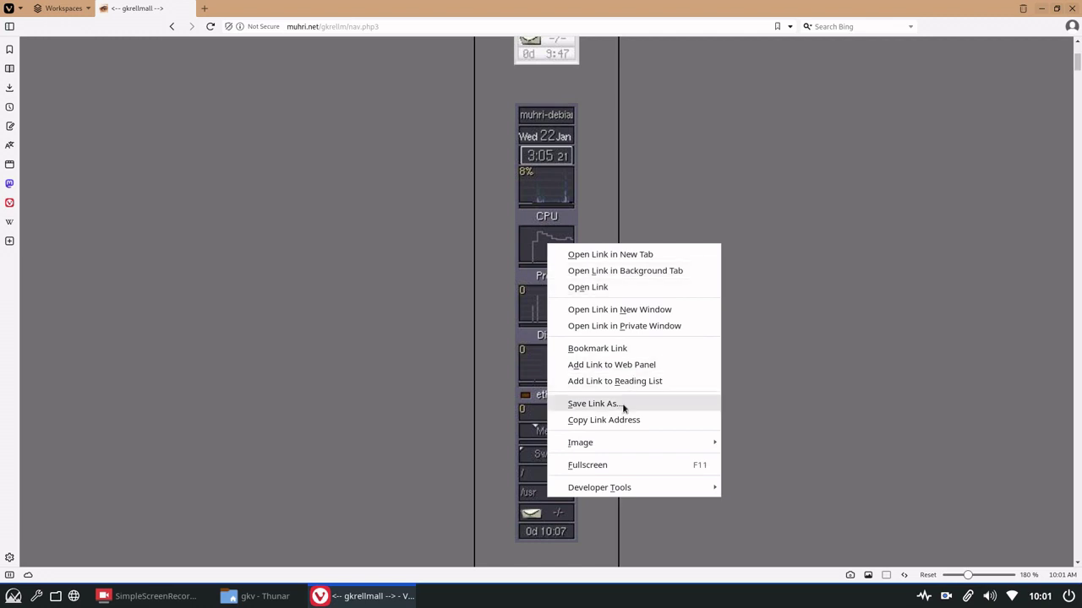
pyautogui.click(814, 258)
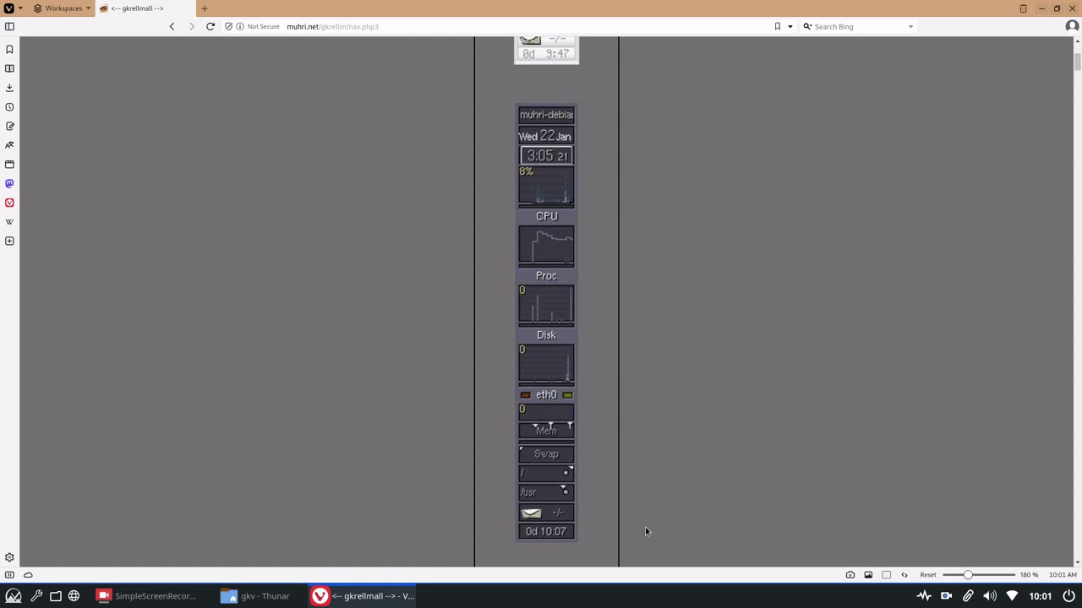
# Step: Switch to the Thunar file manager, show hidden files in the home folder and open the .gkrellm2/themes folder
pyautogui.click(228, 600)
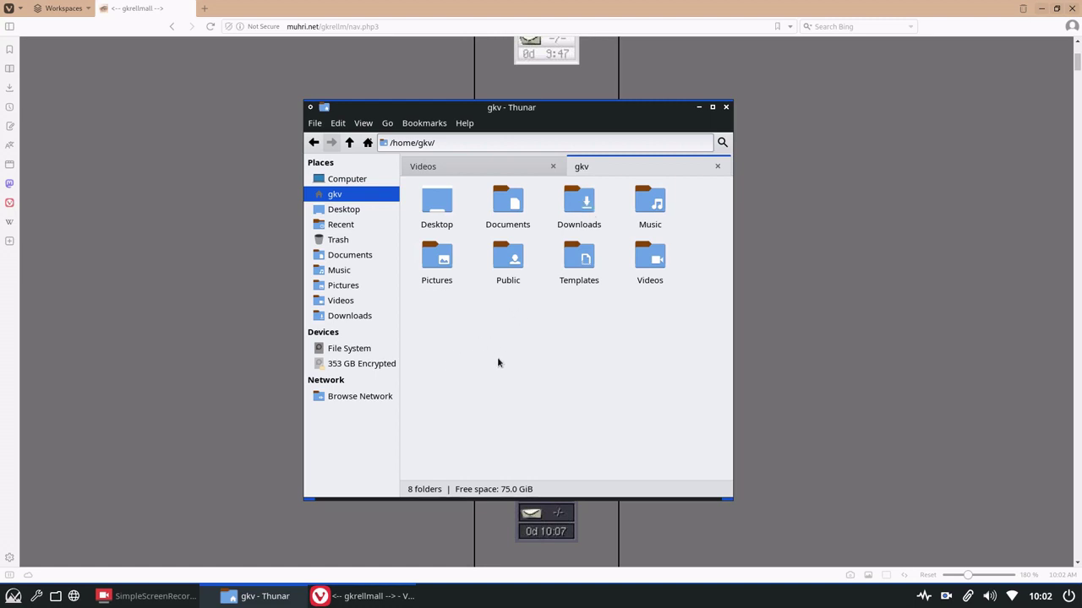
pyautogui.hotkey('ctrl', 'h')
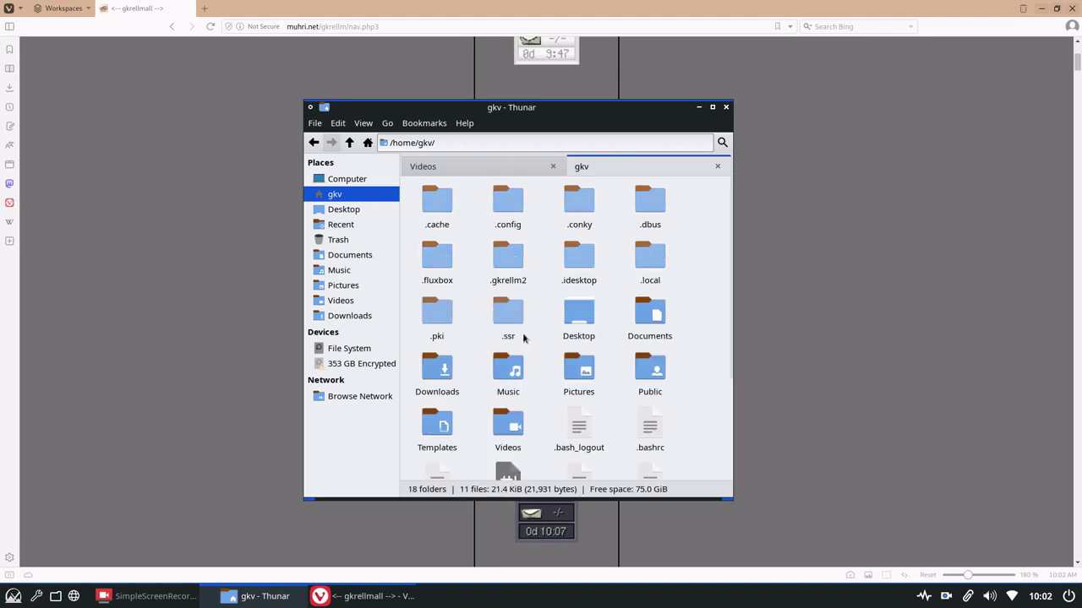
pyautogui.click(512, 259)
pyautogui.doubleClick(512, 259)
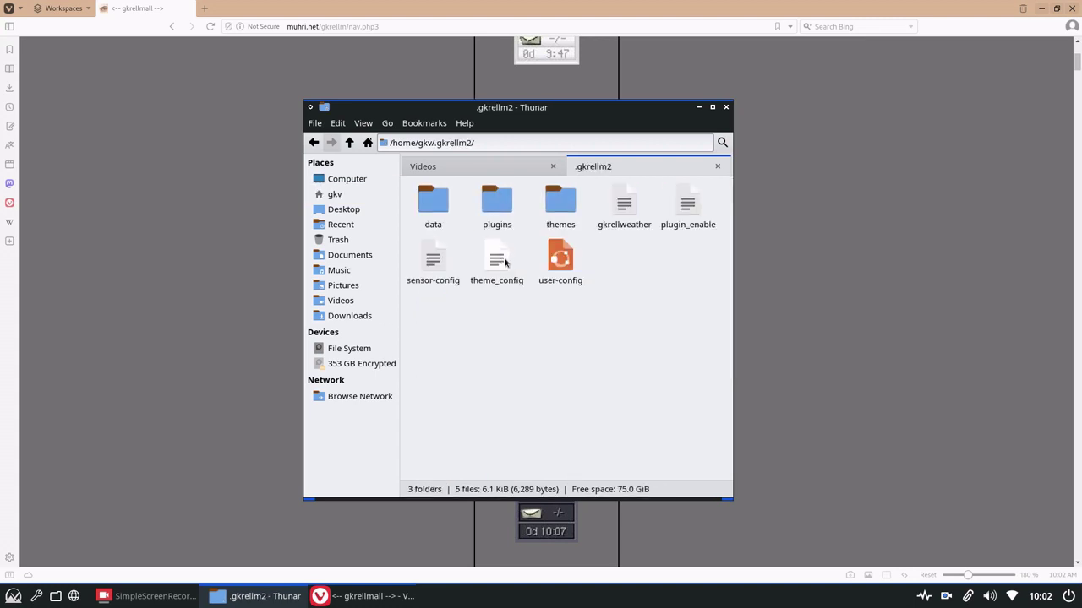
pyautogui.doubleClick(568, 203)
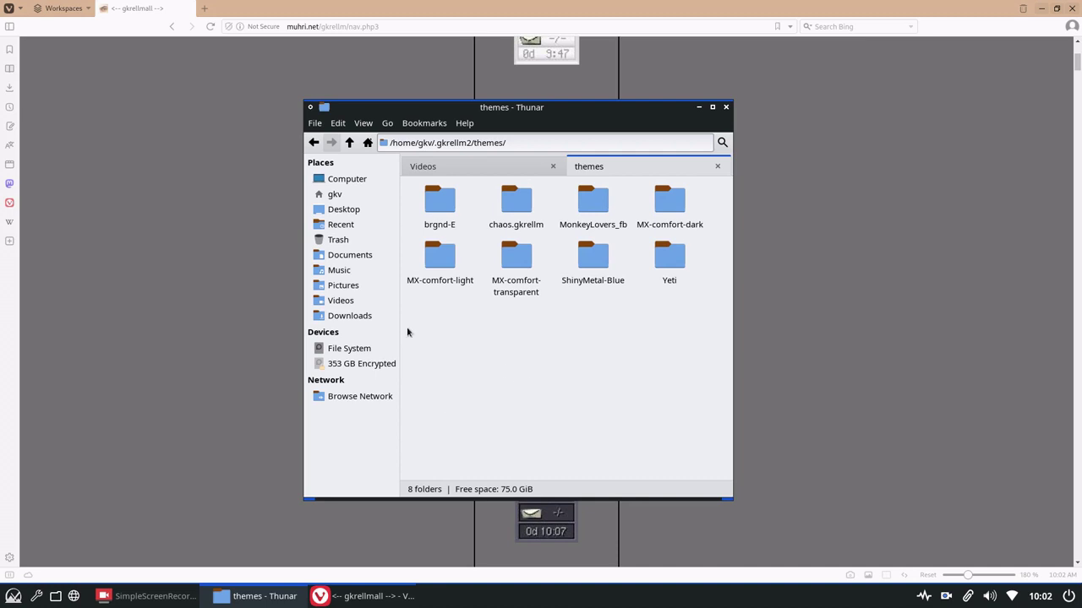
# Step: Return to the home folder, hide the hidden files again and minimize the file manager
pyautogui.click(333, 195)
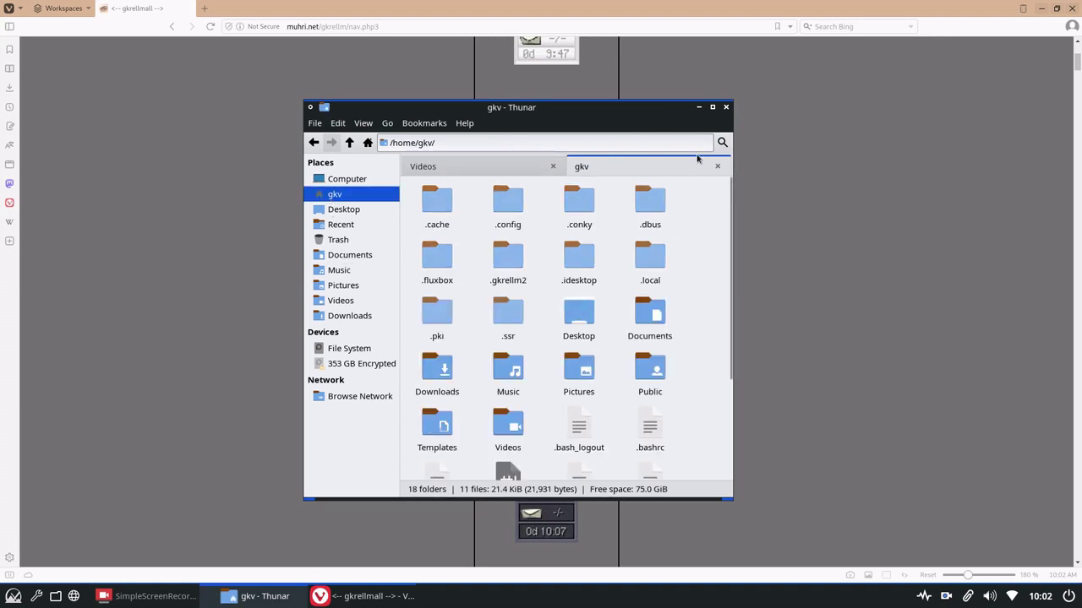
pyautogui.hotkey('ctrl', 'h')
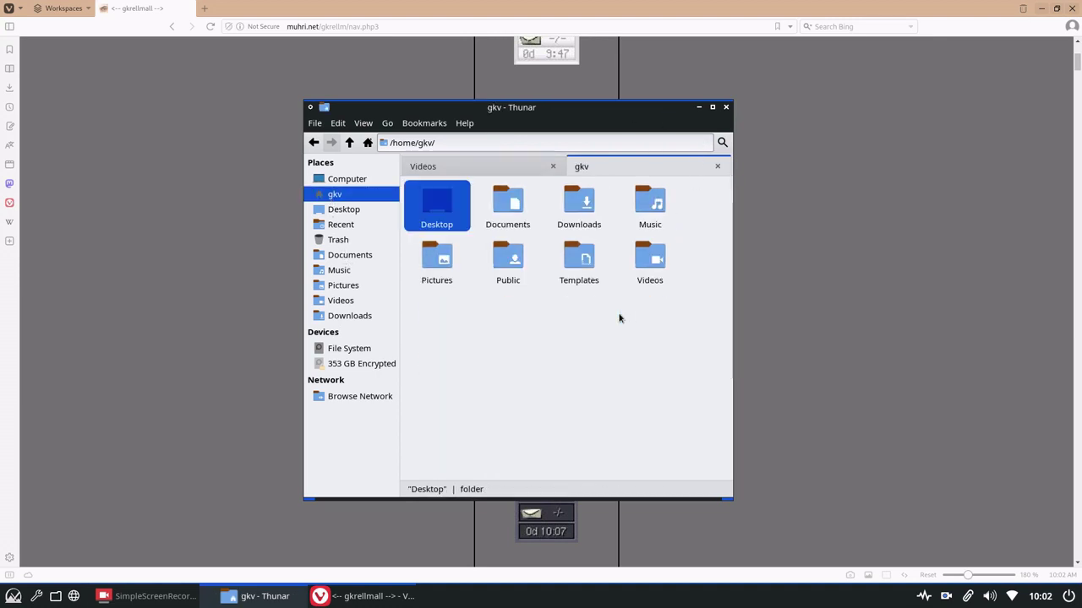
pyautogui.click(699, 109)
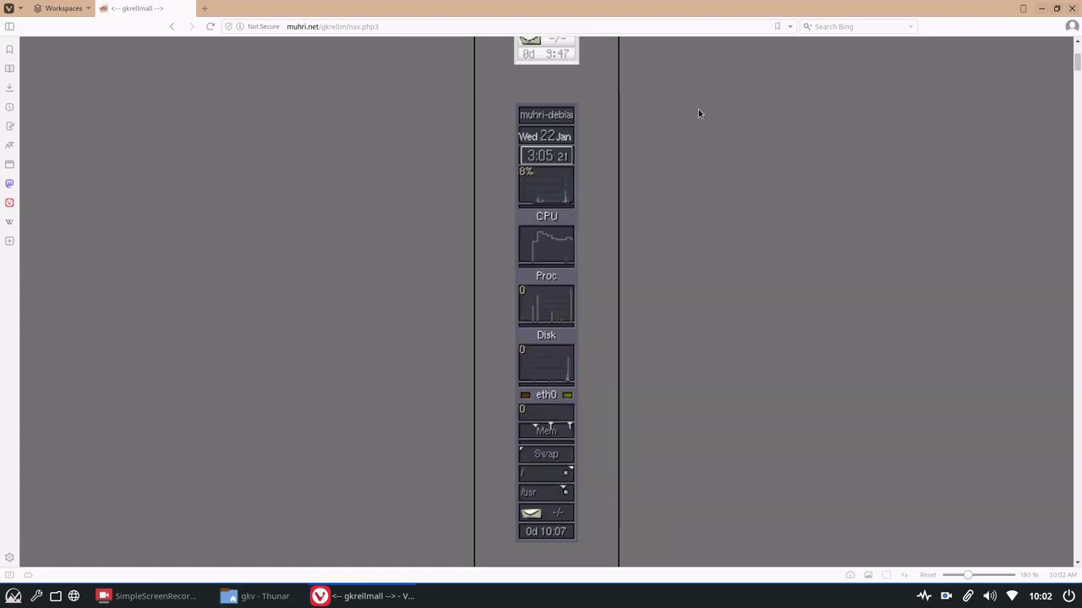
# Step: Browse further down the skin previews to compare more GKrellM themes
pyautogui.scroll(-2, 692, 299)
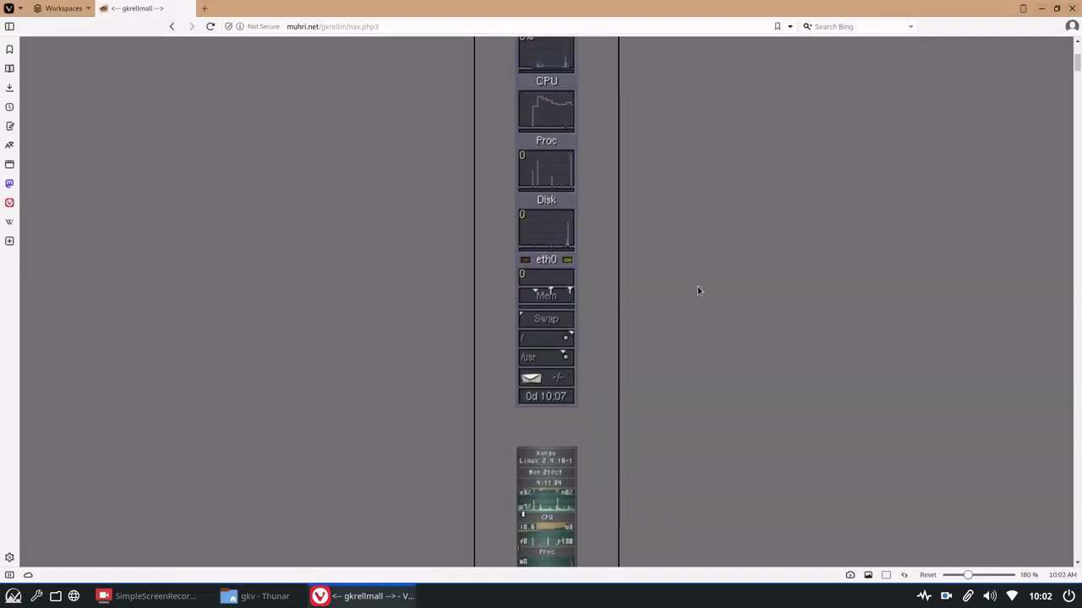
pyautogui.scroll(-10, 692, 300)
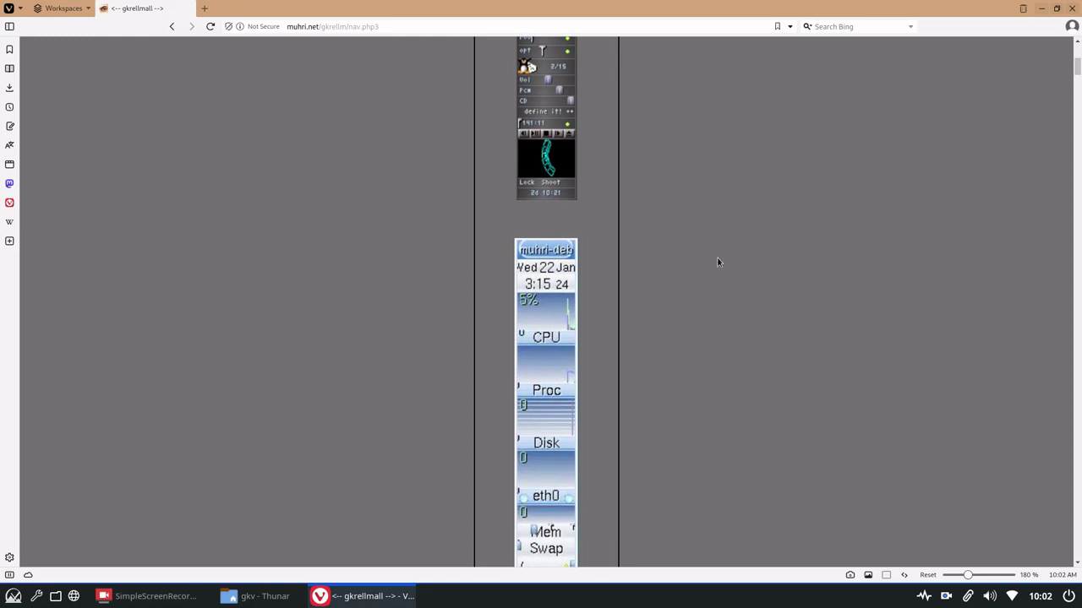
pyautogui.scroll(-3, 718, 264)
pyautogui.scroll(-10, 723, 194)
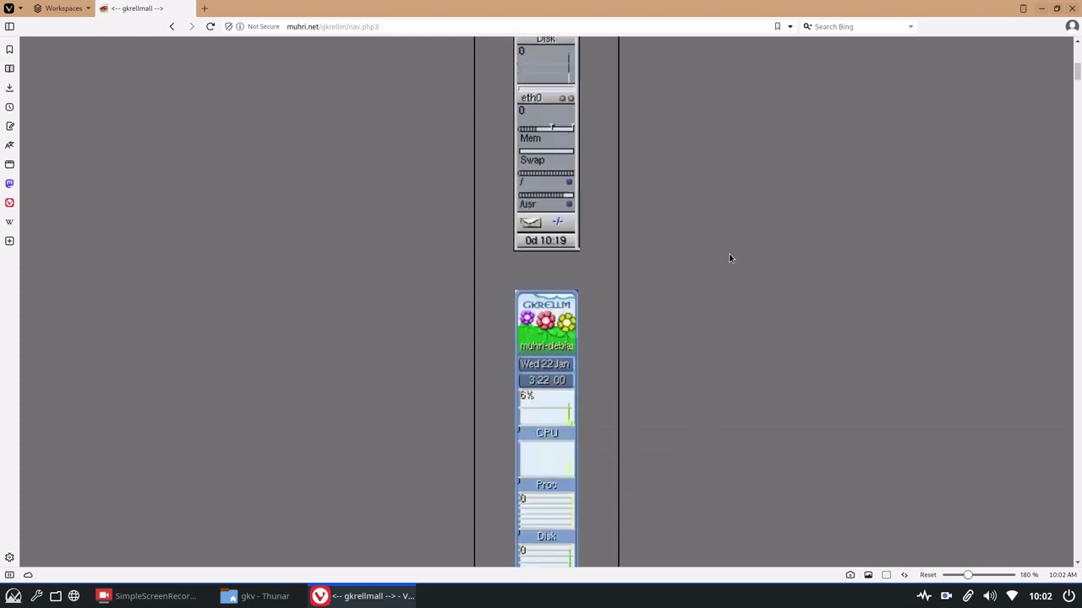
# Step: Finish browsing the skin previews and exit the Vivaldi browser, confirming the exit
pyautogui.scroll(-2, 727, 363)
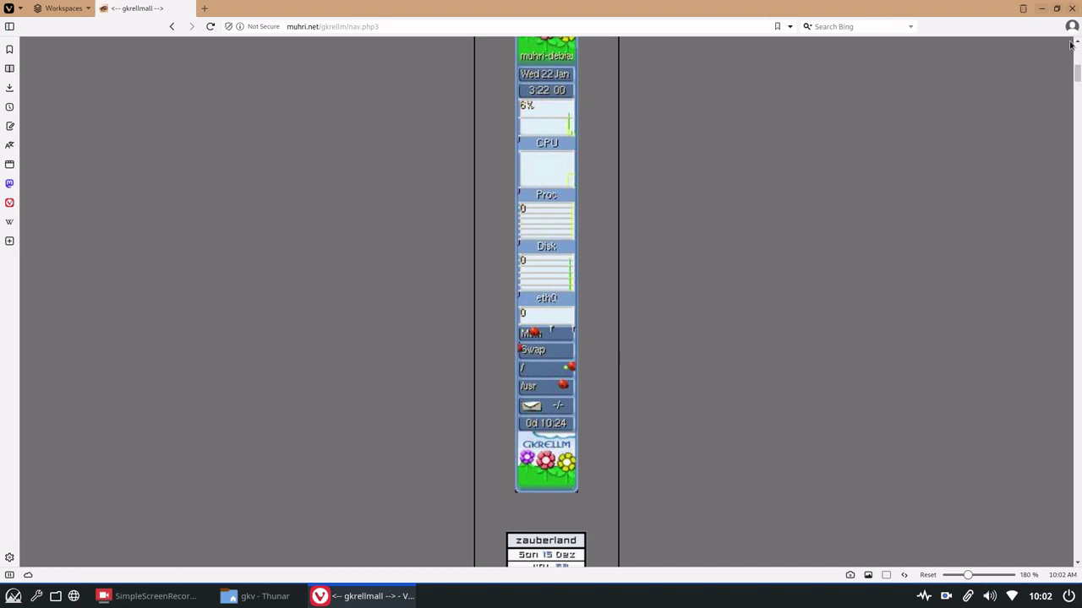
pyautogui.click(1070, 9)
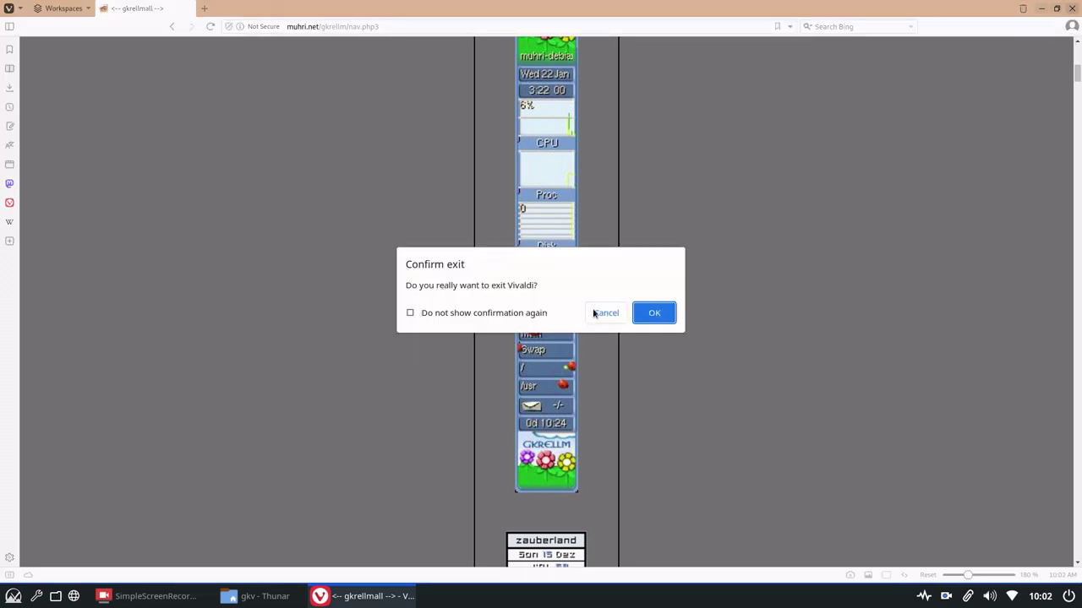
pyautogui.click(654, 312)
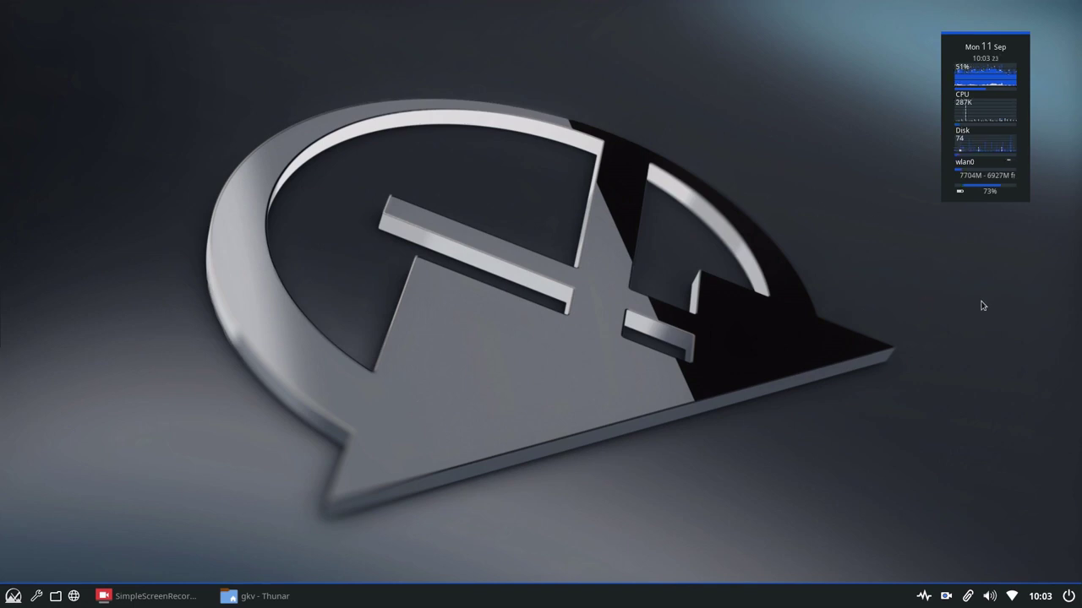
# Step: Open the Themes section of the GKrellM configuration and enlarge its window until the whole theme list fits
pyautogui.rightClick(987, 36)
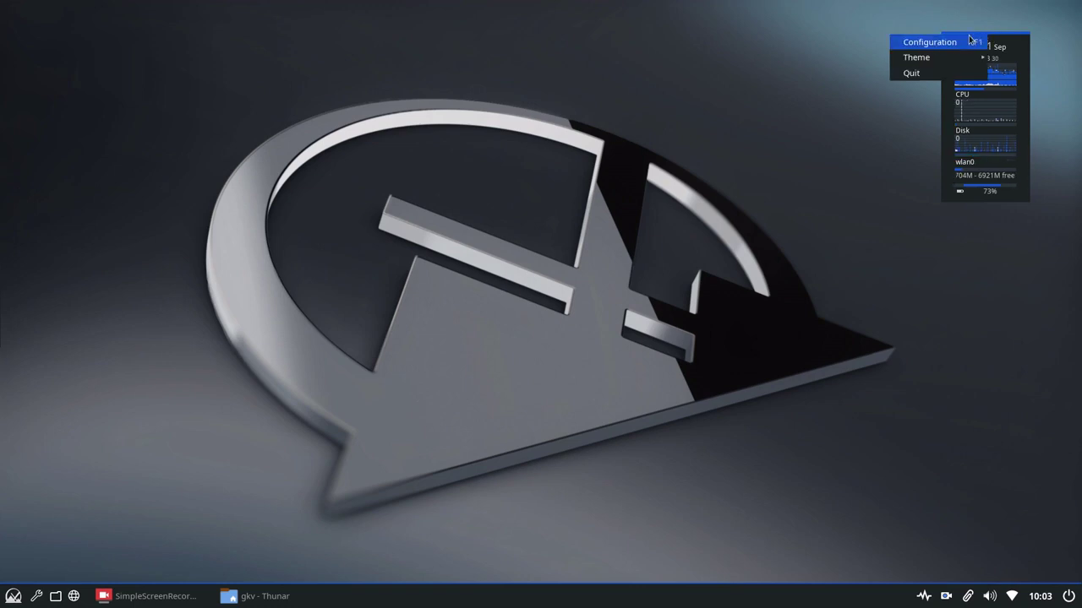
pyautogui.click(924, 46)
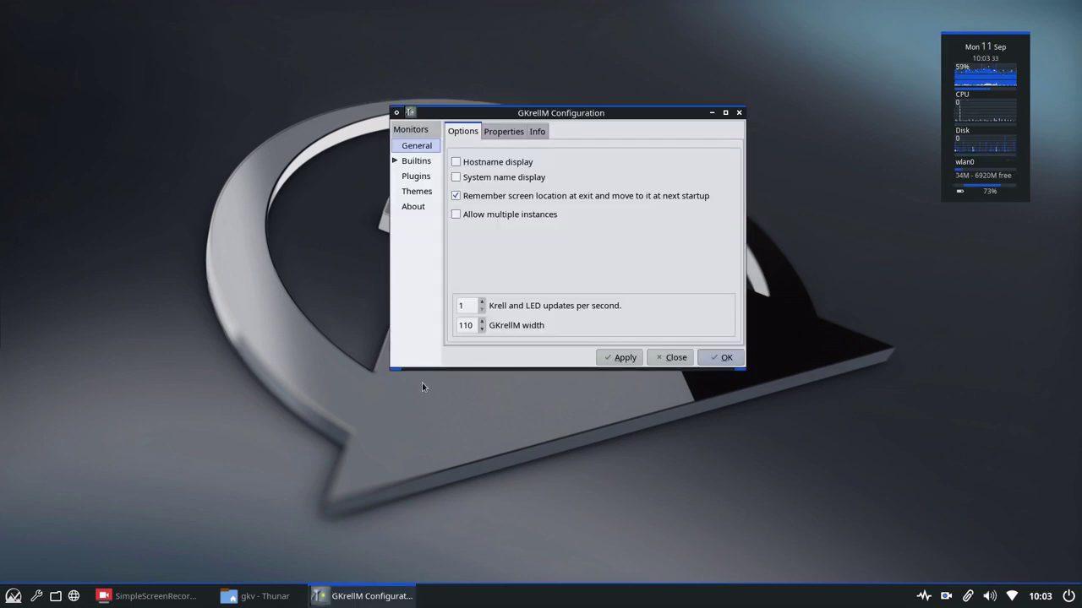
pyautogui.click(415, 193)
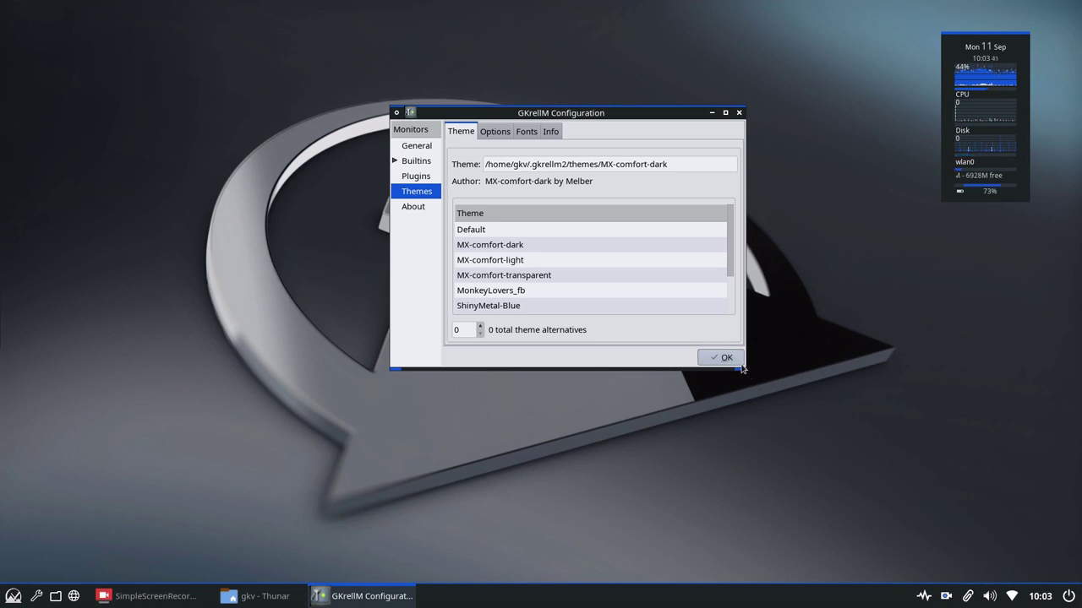
pyautogui.moveTo(739, 363); pyautogui.dragTo(756, 494)
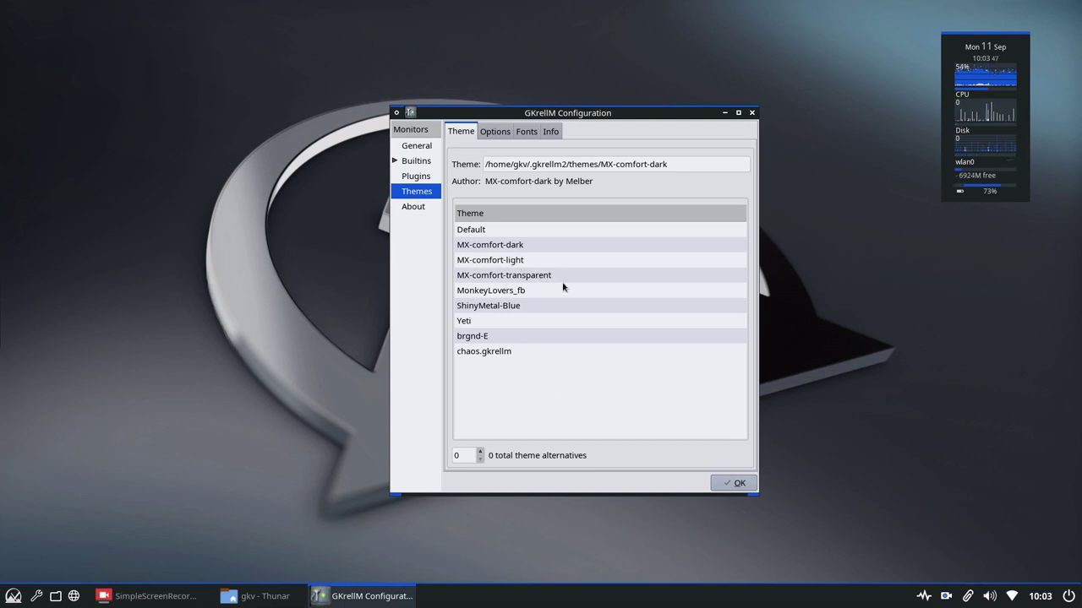
# Step: Try the MX-comfort-transparent, MX-comfort-dark and MX-comfort-light themes, and settle on MX-comfort-transparent
pyautogui.click(592, 276)
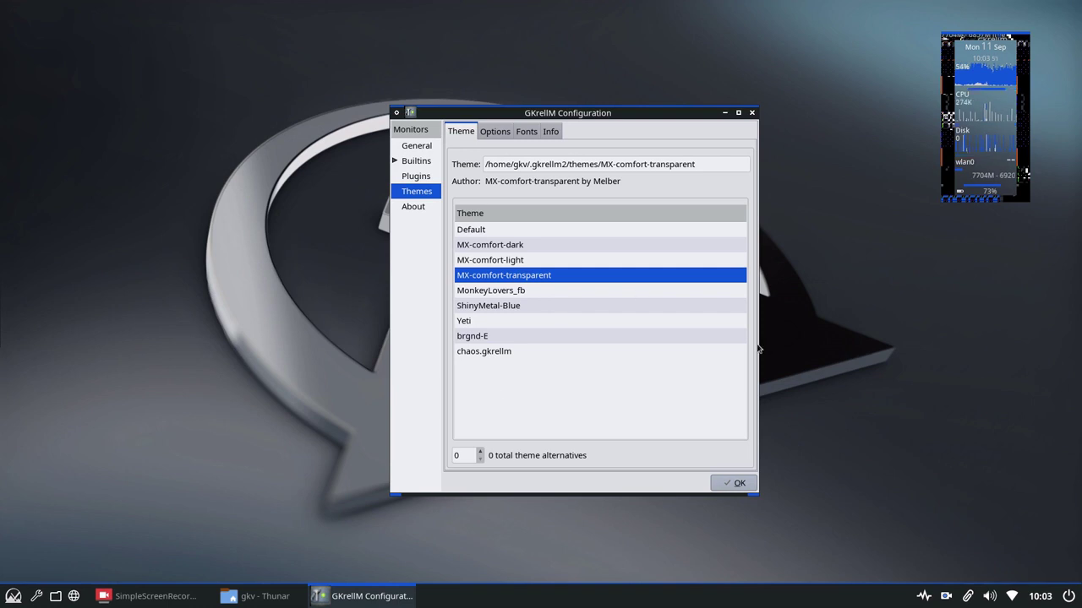
pyautogui.click(495, 247)
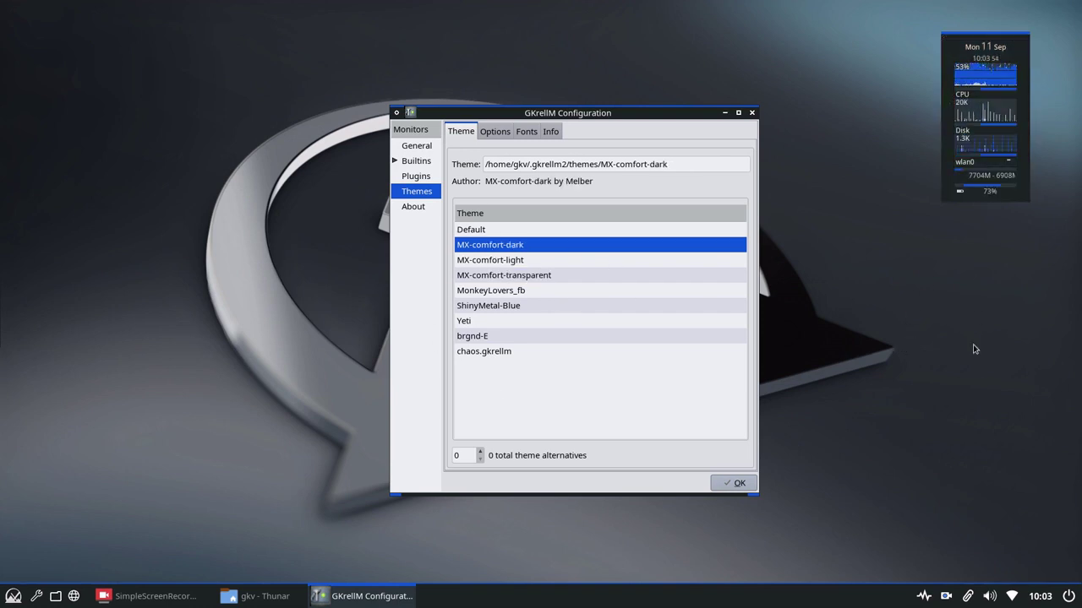
pyautogui.click(515, 264)
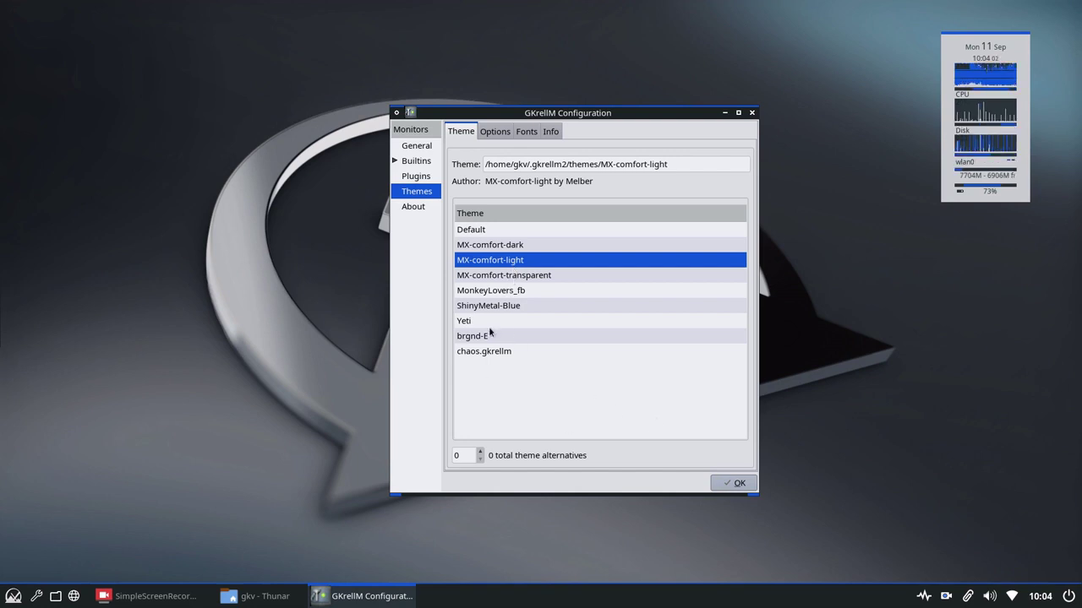
pyautogui.click(504, 277)
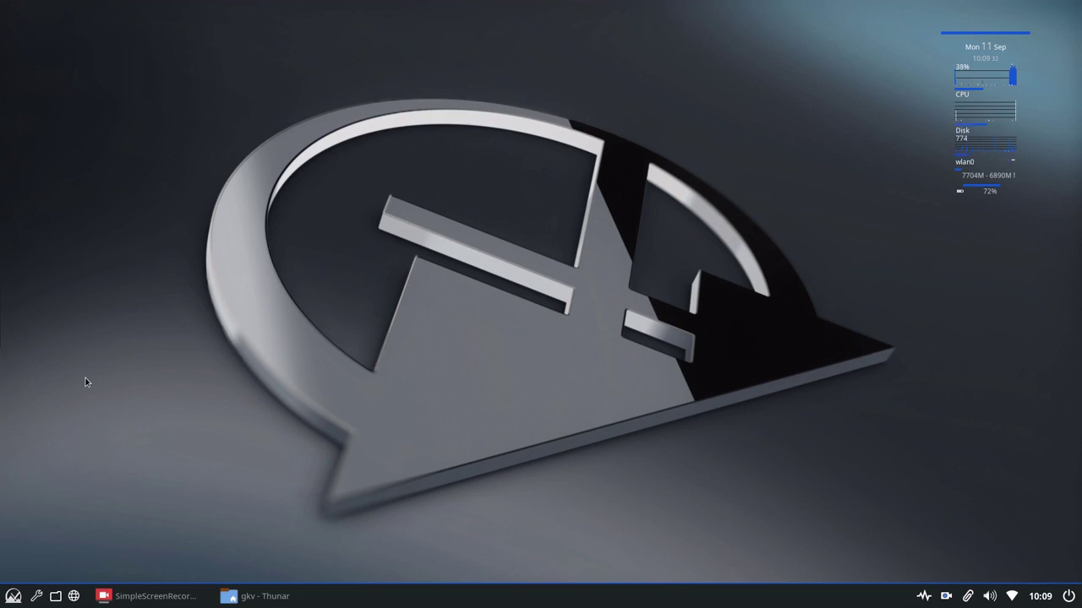
# Step: Open the drop-down terminal, enlarge its text and list the package names that complete "apt policy gkrell"
pyautogui.press('F4')
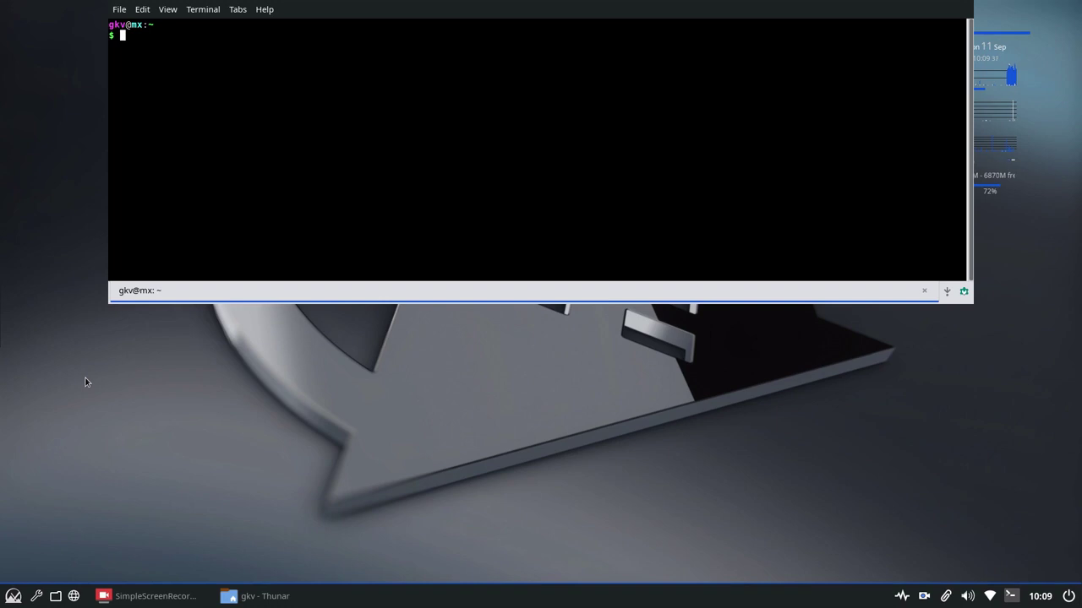
pyautogui.write('apt polix')
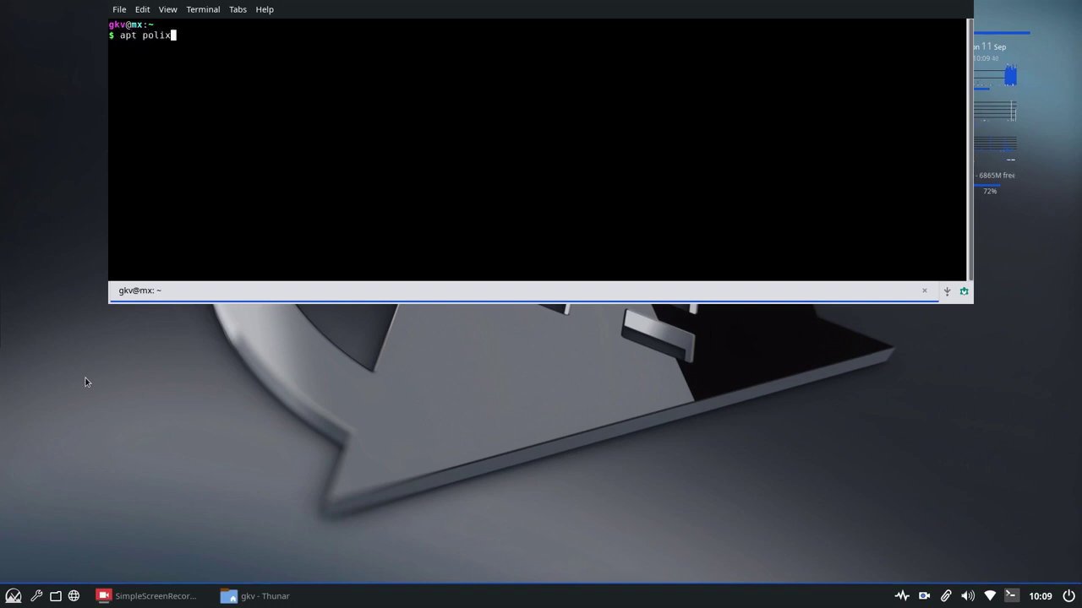
pyautogui.press('BackSpace')
pyautogui.write('cy gkrell')
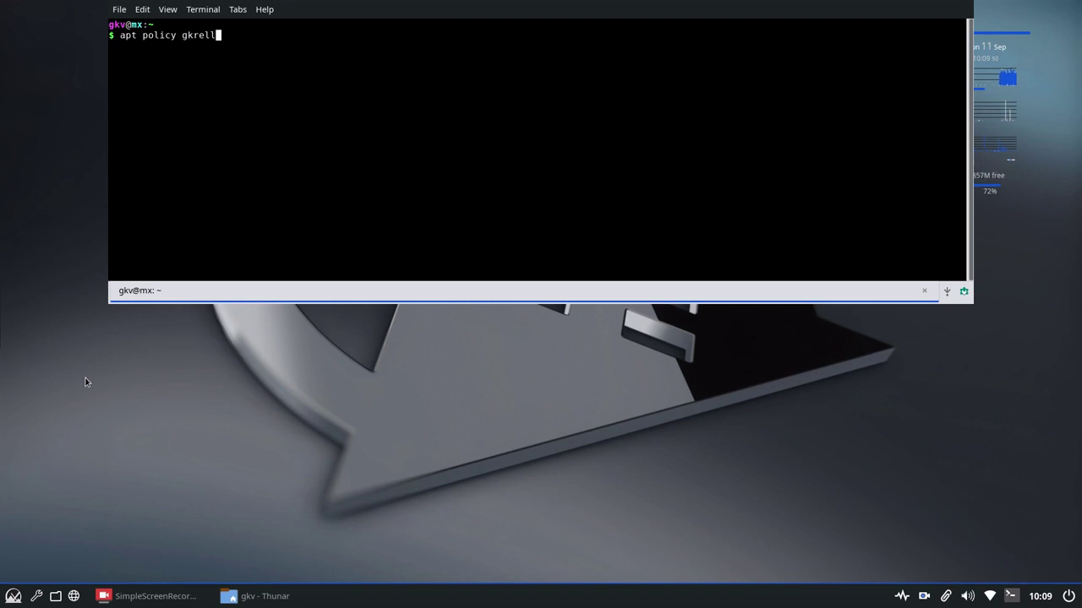
pyautogui.hotkey('ctrl', '+')
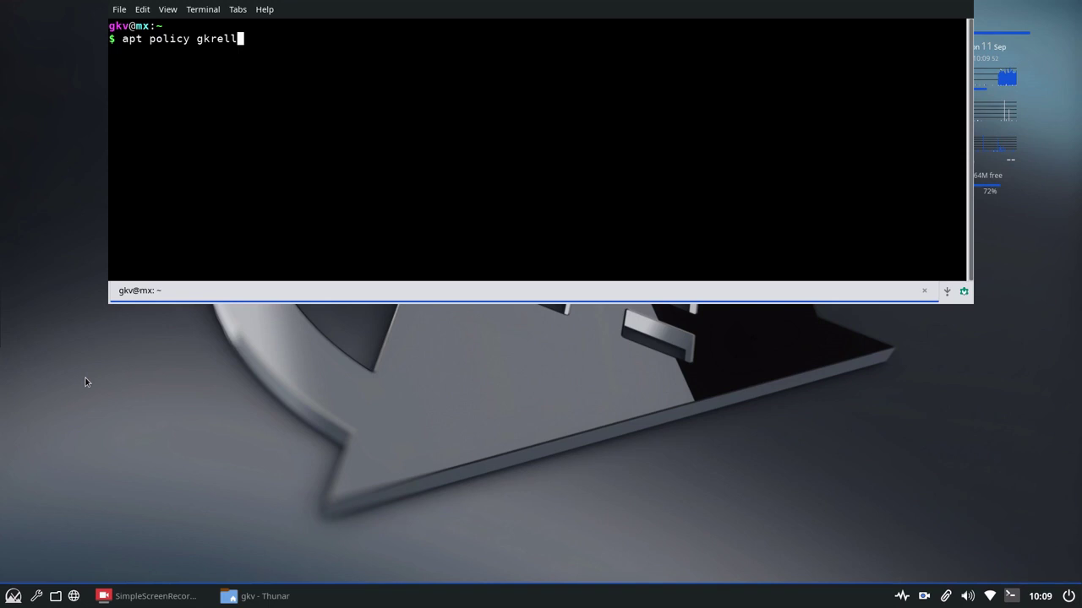
pyautogui.hotkey('ctrl', '+')
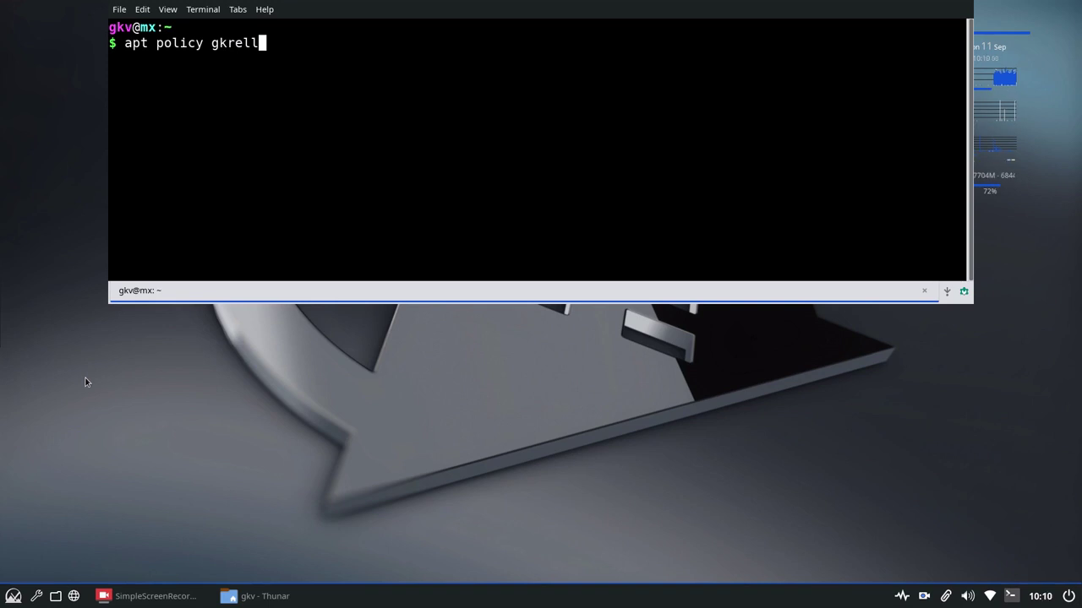
pyautogui.press('Tab')
pyautogui.press('Tab')
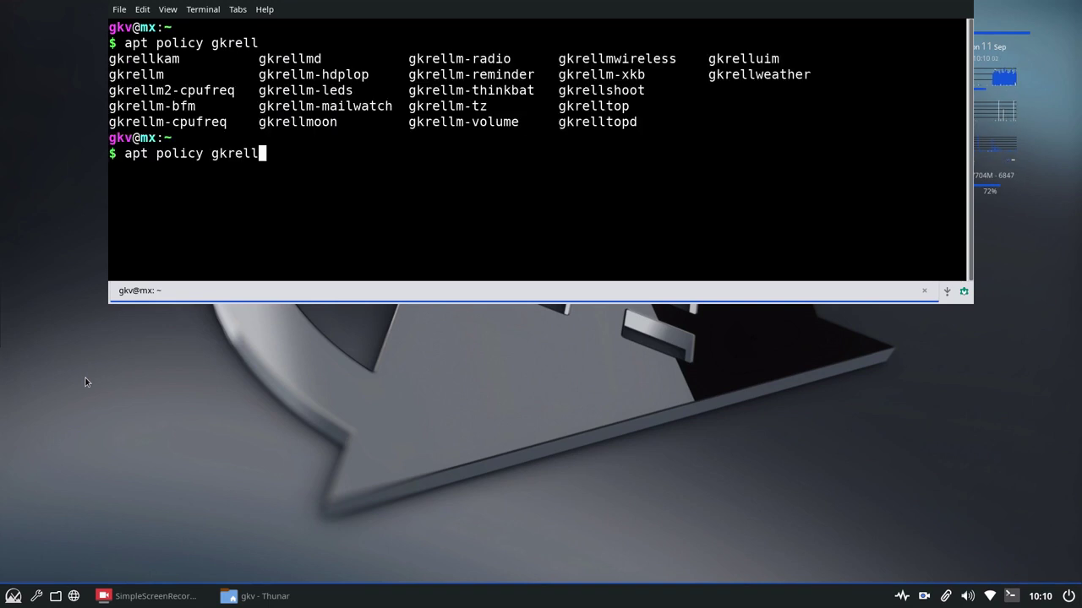
# Step: Clear the unfinished apt policy command from the prompt
pyautogui.press('BackSpace')
pyautogui.press('BackSpace')
pyautogui.press('BackSpace')
pyautogui.press('BackSpace')
pyautogui.press('BackSpace')
pyautogui.press('BackSpace')
pyautogui.press('BackSpace')
pyautogui.press('BackSpace')
pyautogui.press('BackSpace')
pyautogui.press('BackSpace')
pyautogui.press('BackSpace')
pyautogui.press('BackSpace')
pyautogui.press('BackSpace')
pyautogui.press('BackSpace')
pyautogui.press('BackSpace')
pyautogui.press('BackSpace')
pyautogui.press('BackSpace')
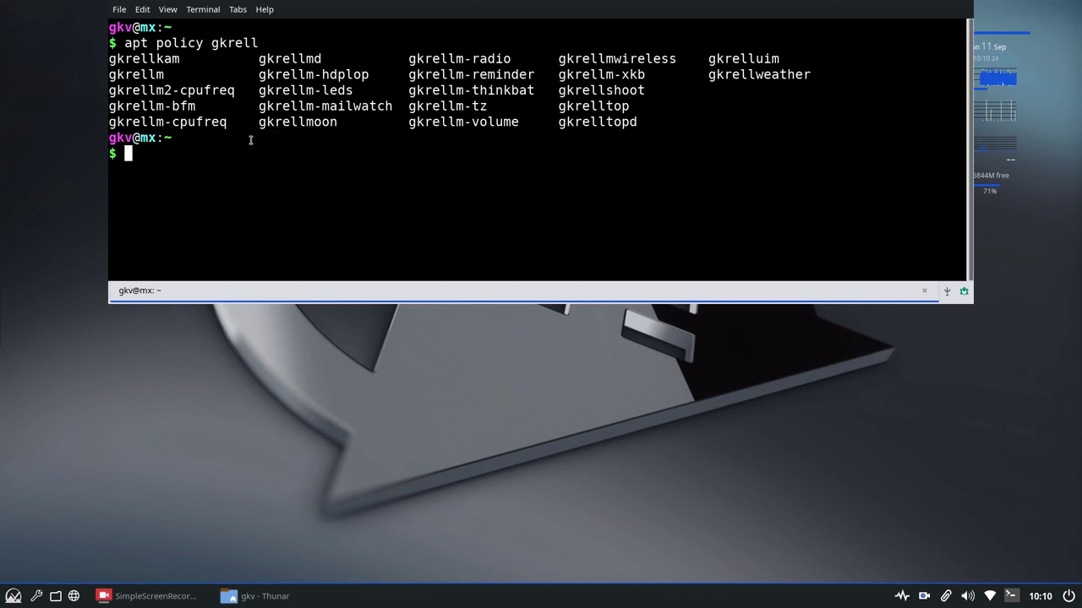
# Step: Highlight the gkrellmoon and gkrelltop package names in the terminal list in turn, and deselect them
pyautogui.moveTo(257, 123); pyautogui.dragTo(342, 123)
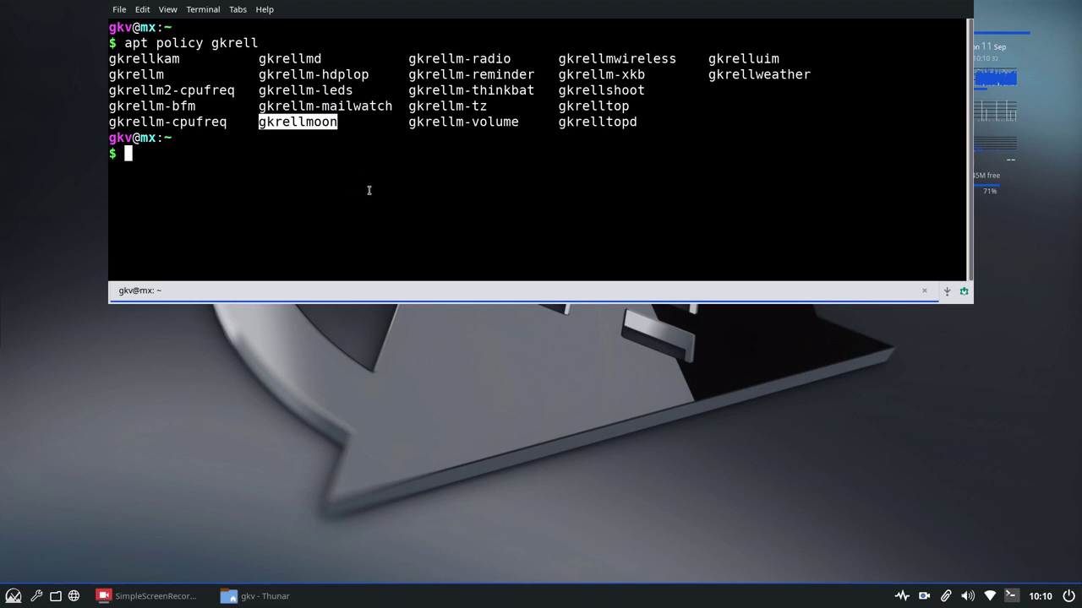
pyautogui.click(586, 178)
pyautogui.moveTo(556, 108); pyautogui.dragTo(630, 106)
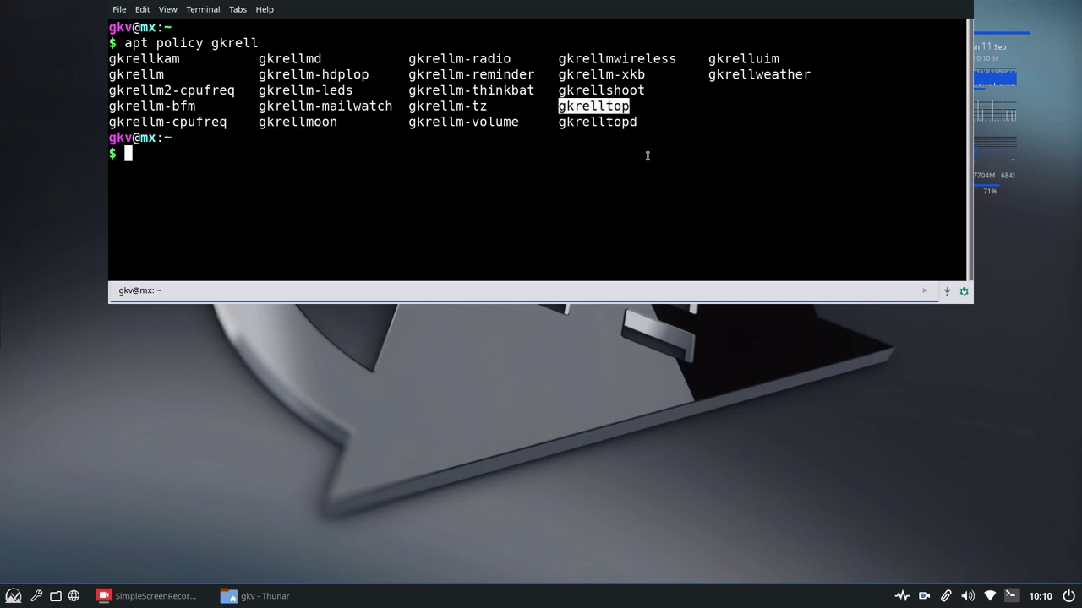
pyautogui.click(171, 153)
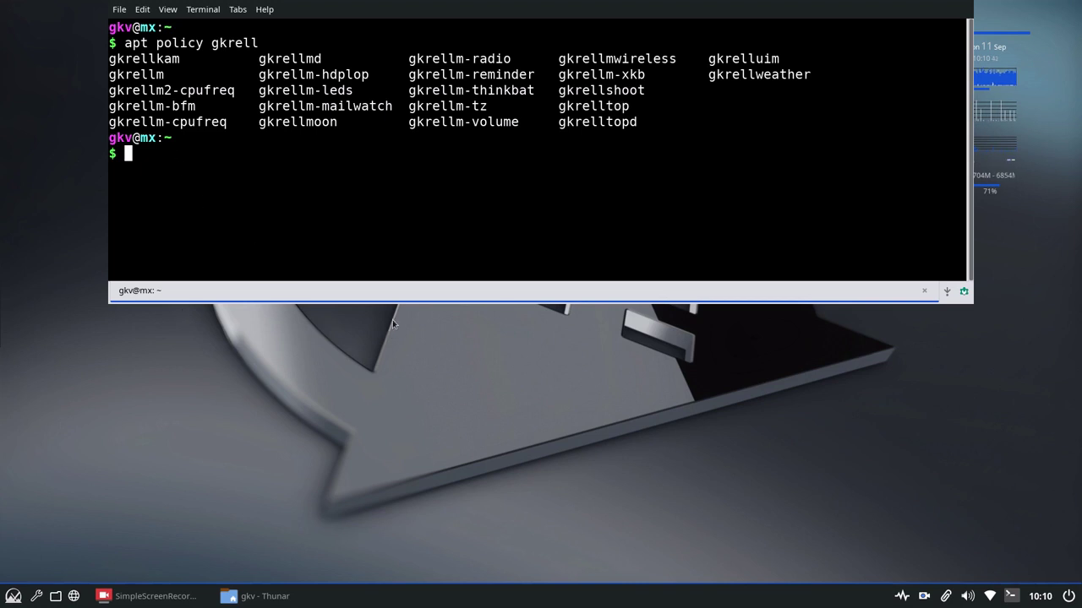
# Step: Compose the command "sudo apt install gkrellmoon" by copying the package name from the list, without running it
pyautogui.write('sudo apt install')
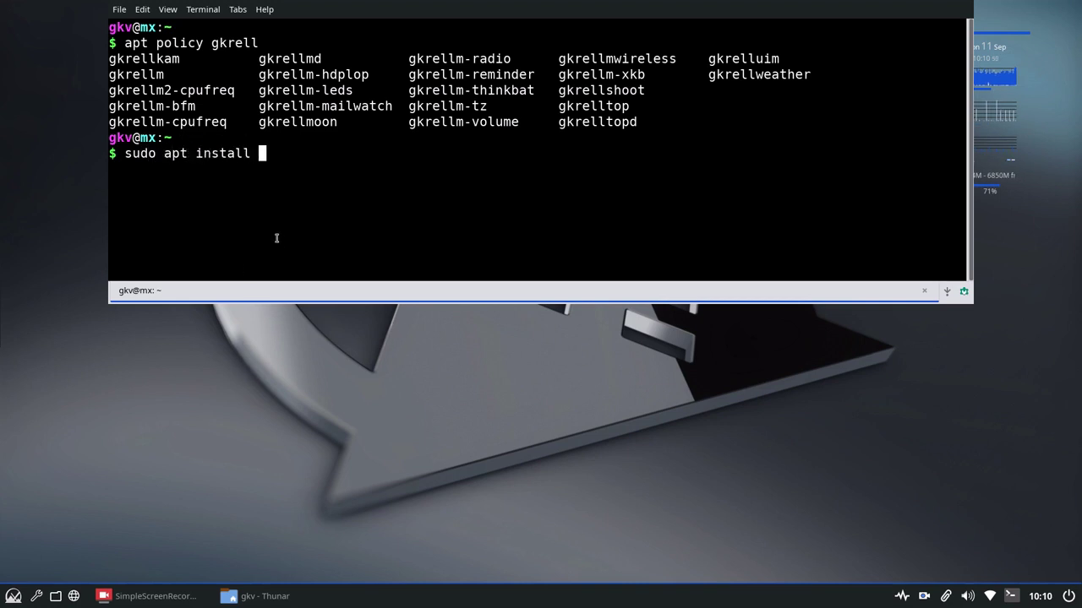
pyautogui.moveTo(261, 123); pyautogui.dragTo(339, 123)
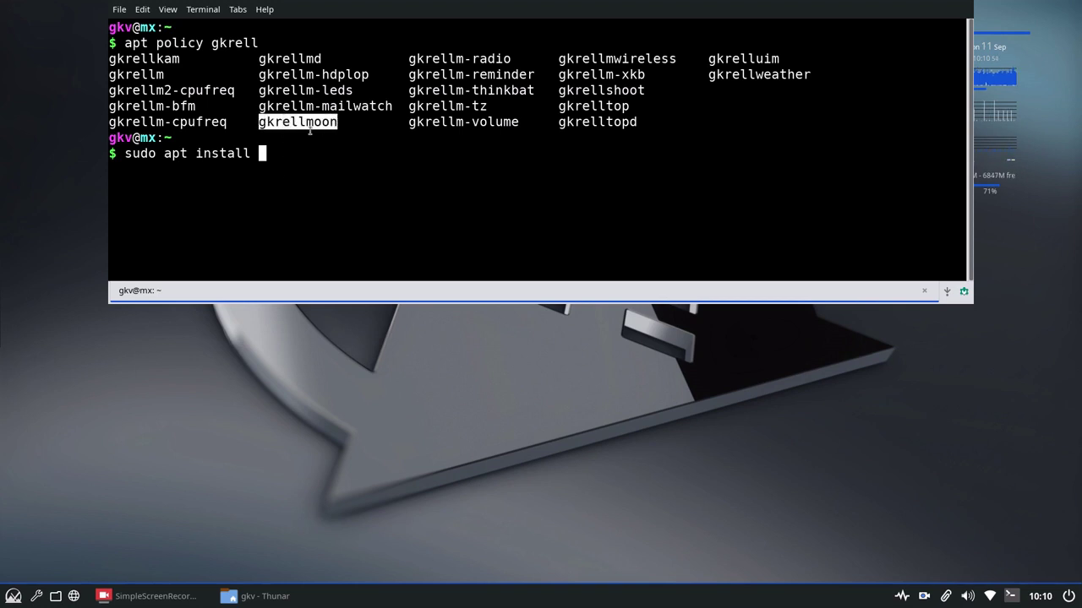
pyautogui.rightClick(313, 126)
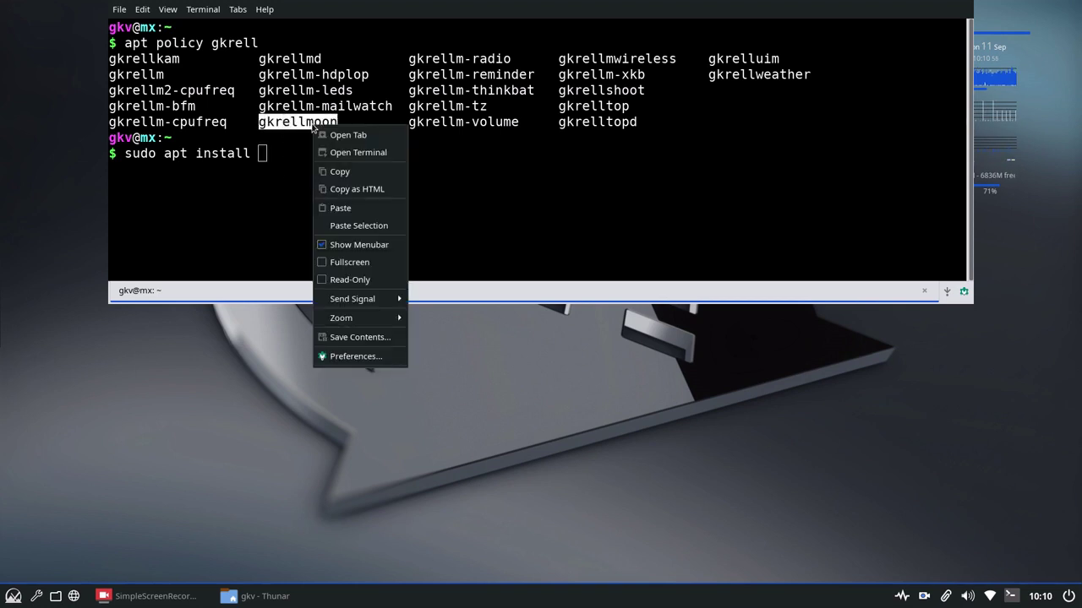
pyautogui.click(342, 174)
pyautogui.rightClick(259, 162)
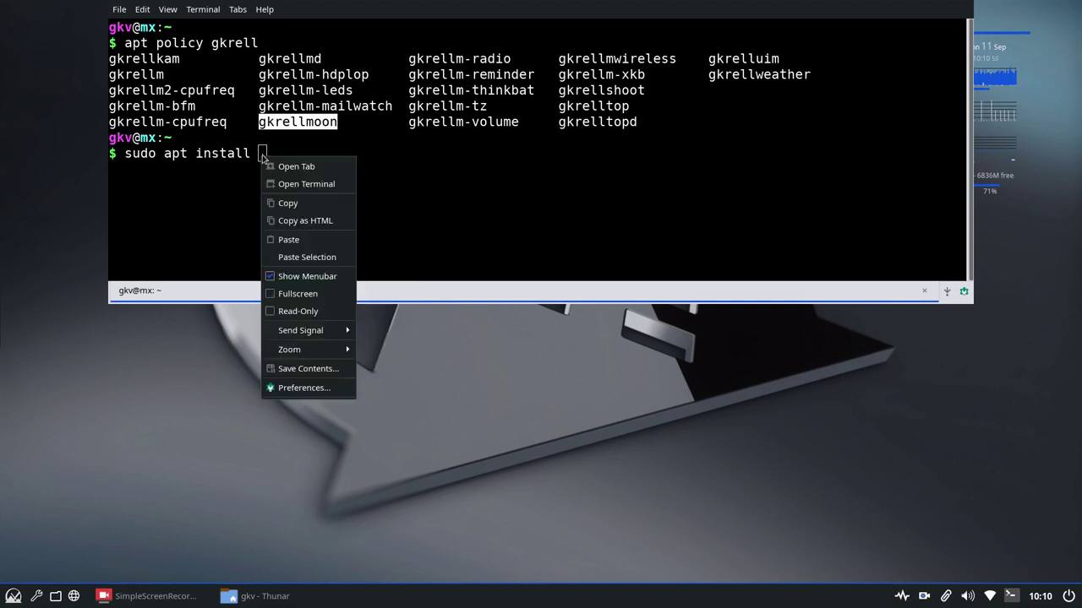
pyautogui.click(305, 237)
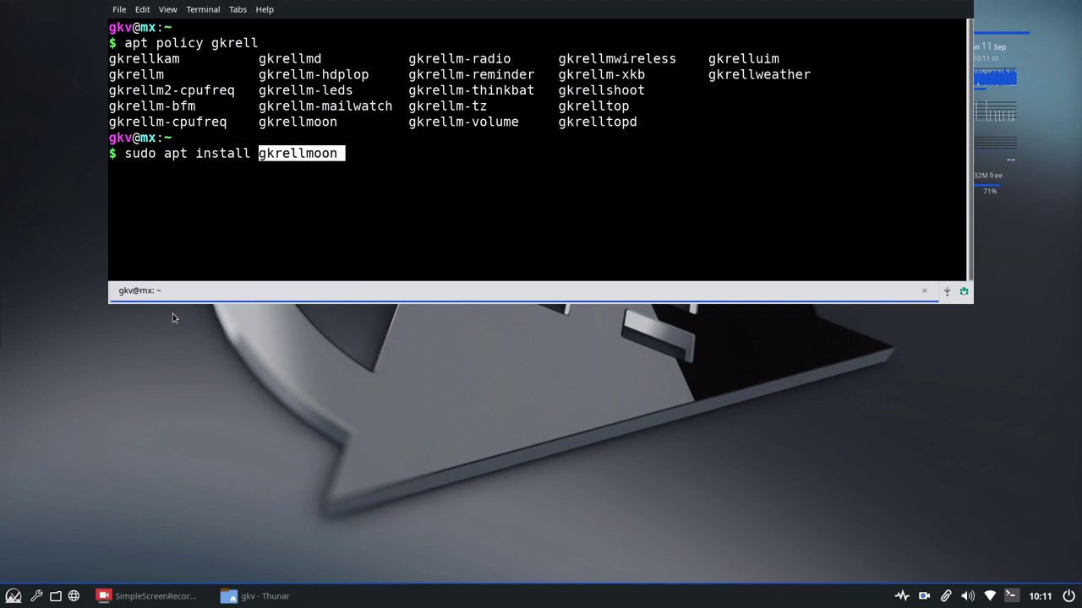
# Step: Discard the pending install command, clear the terminal screen and hide the drop-down terminal
pyautogui.hotkey('ctrl', 'c')
pyautogui.hotkey('ctrl', 'l')
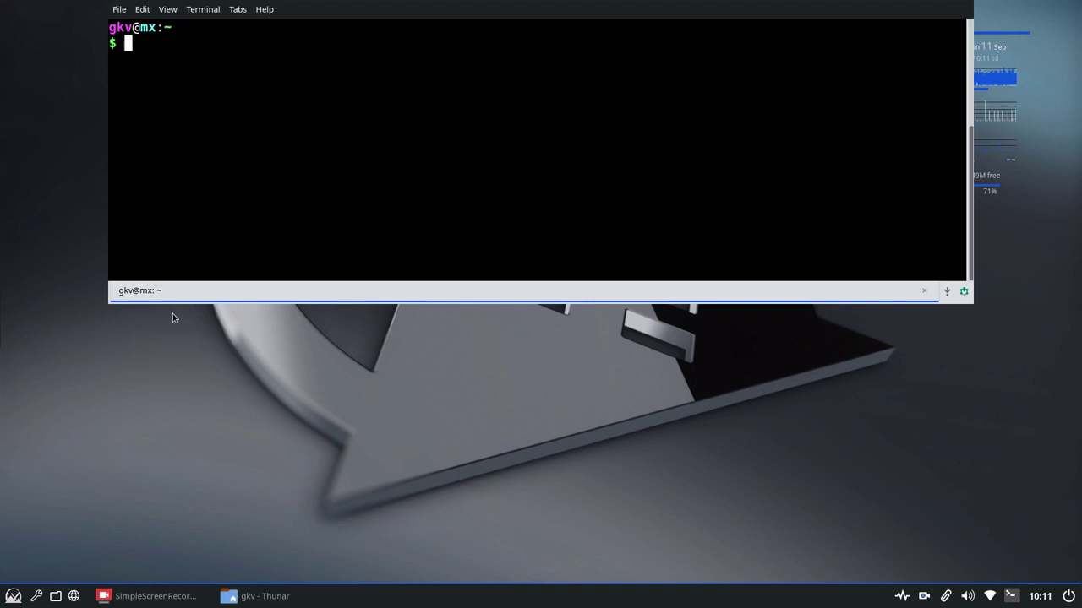
pyautogui.press('F4')
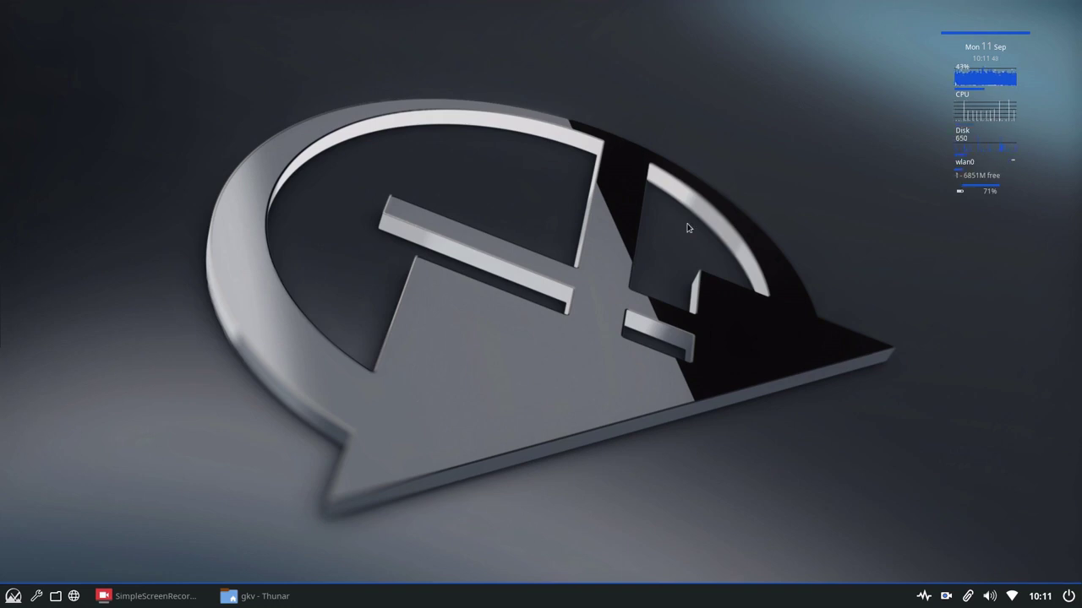
# Step: Open the GKrellM configuration and show its list of available plugins
pyautogui.rightClick(980, 37)
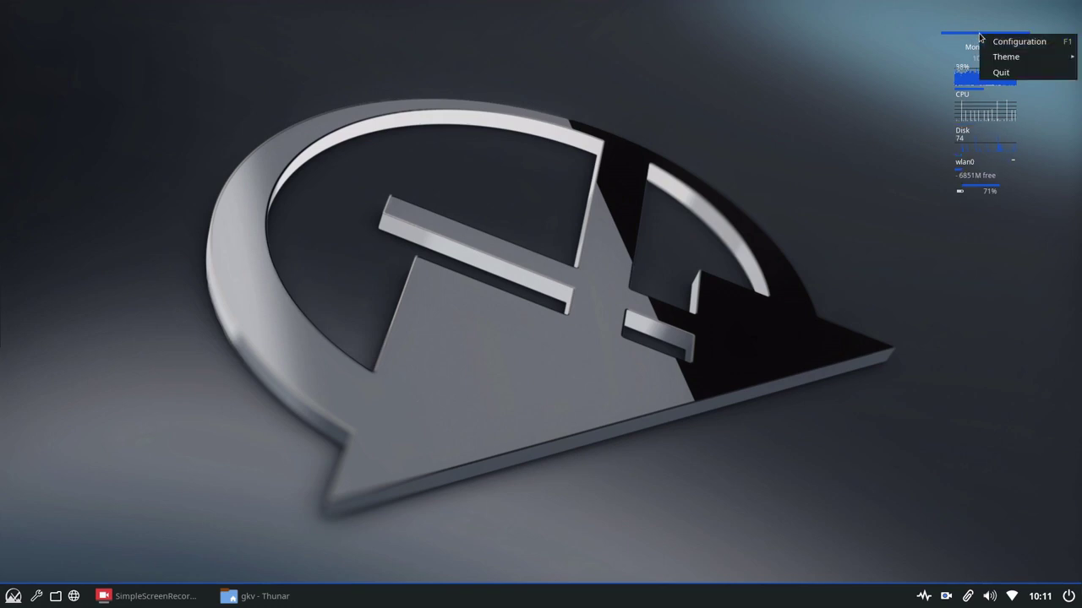
pyautogui.click(996, 44)
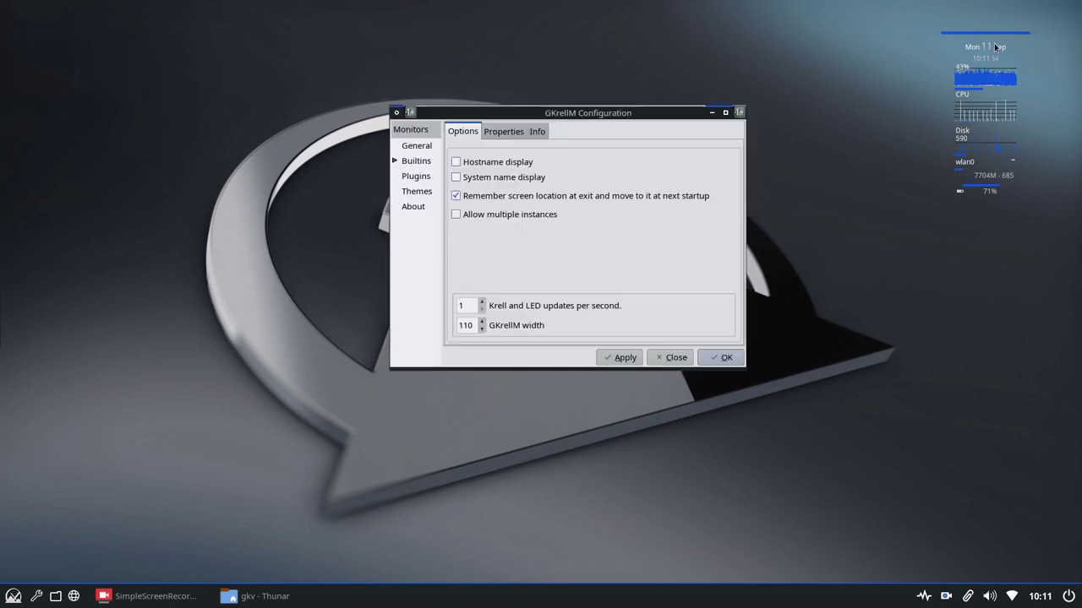
pyautogui.click(420, 175)
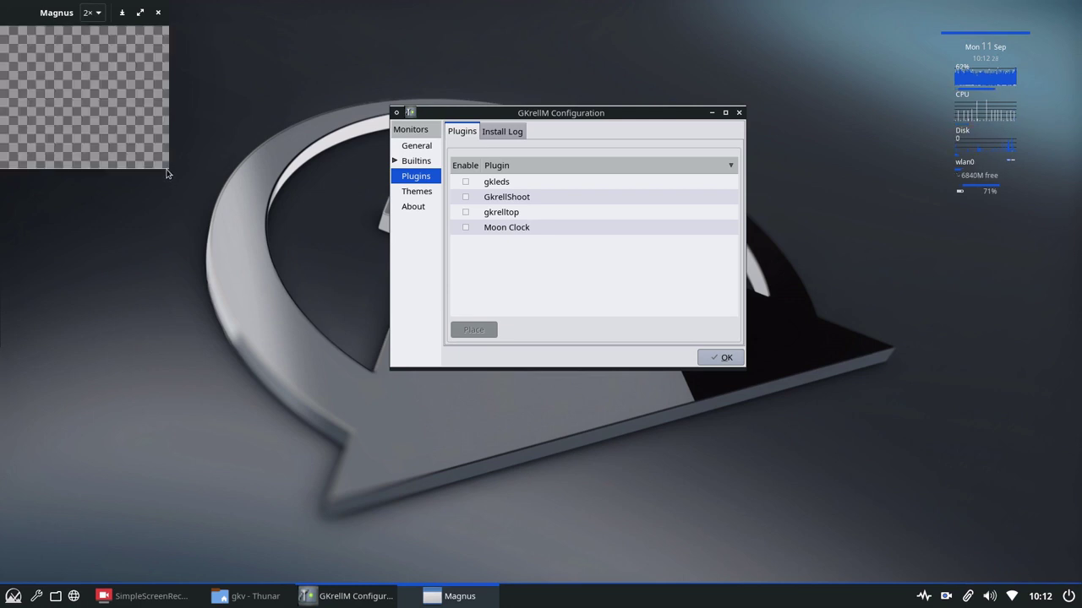
# Step: Make the Magnus magnifier window taller and reposition it, and enable the gkrelltop plugin to view it magnified
pyautogui.moveTo(162, 163); pyautogui.dragTo(151, 404)
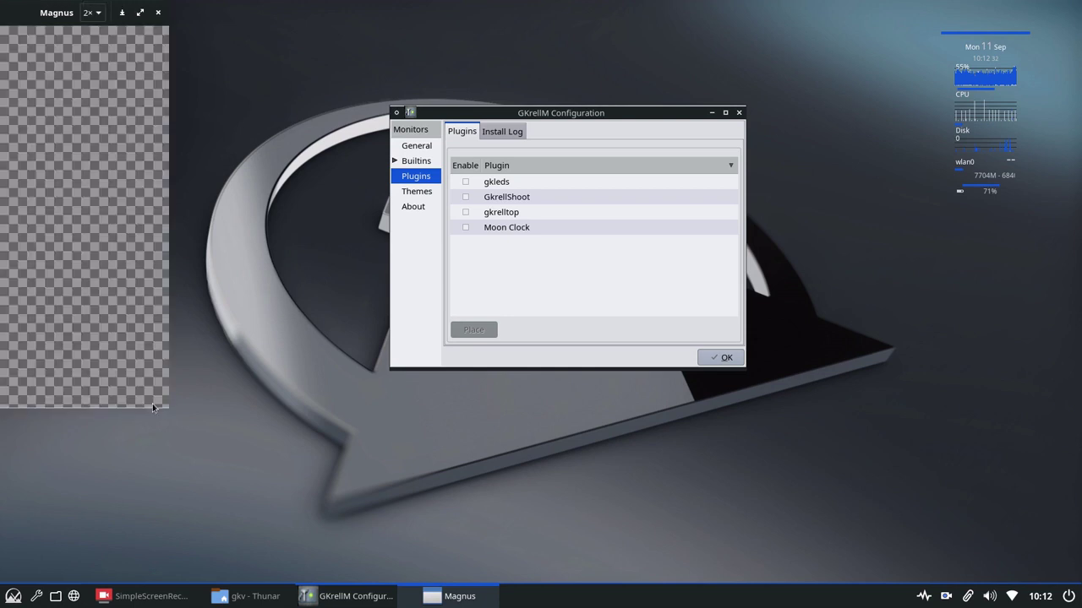
pyautogui.moveTo(63, 12); pyautogui.dragTo(82, 74)
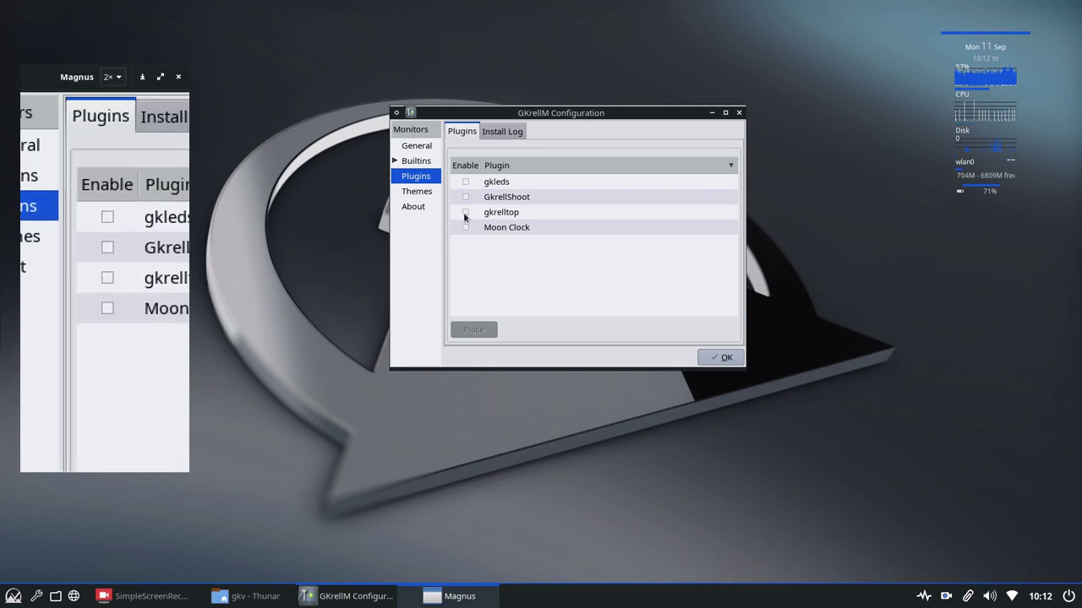
pyautogui.click(466, 212)
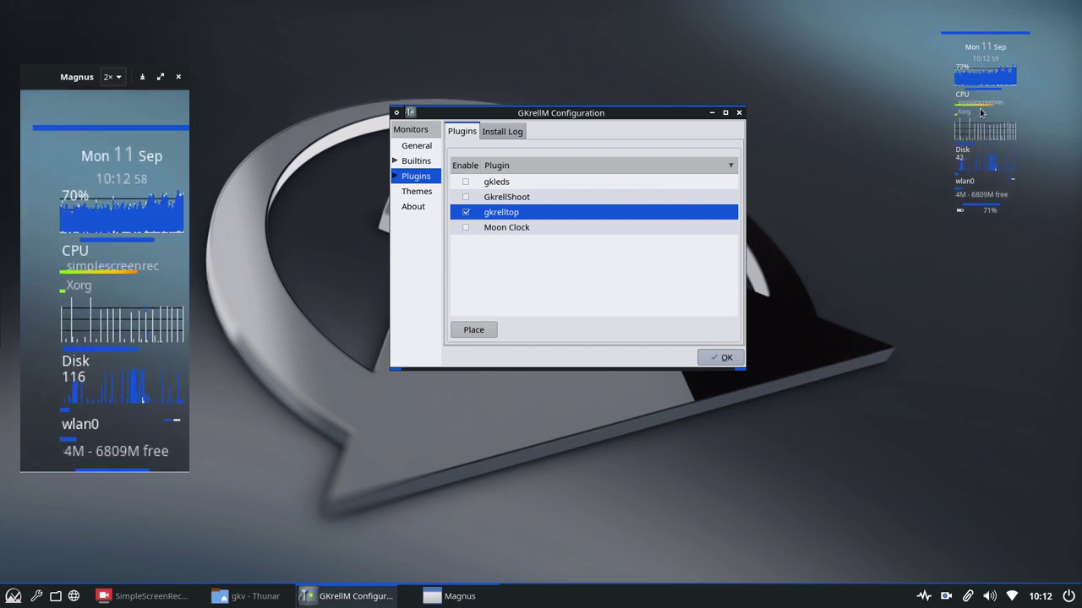
pyautogui.moveTo(980, 112)
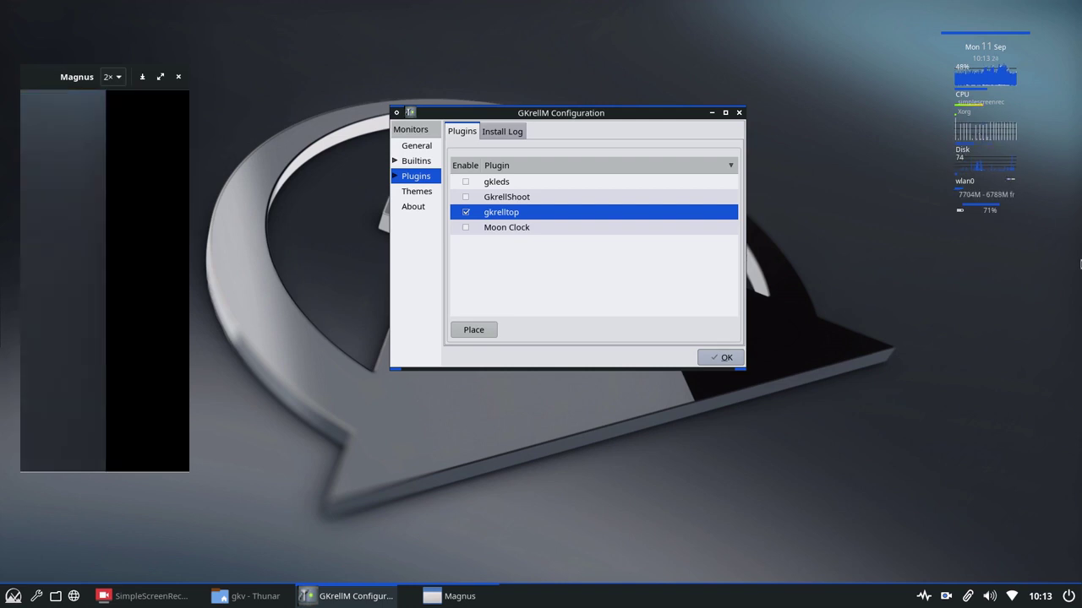
# Step: View the gkrelltop plugin's setup options and About information, and close the configuration without changes
pyautogui.rightClick(970, 107)
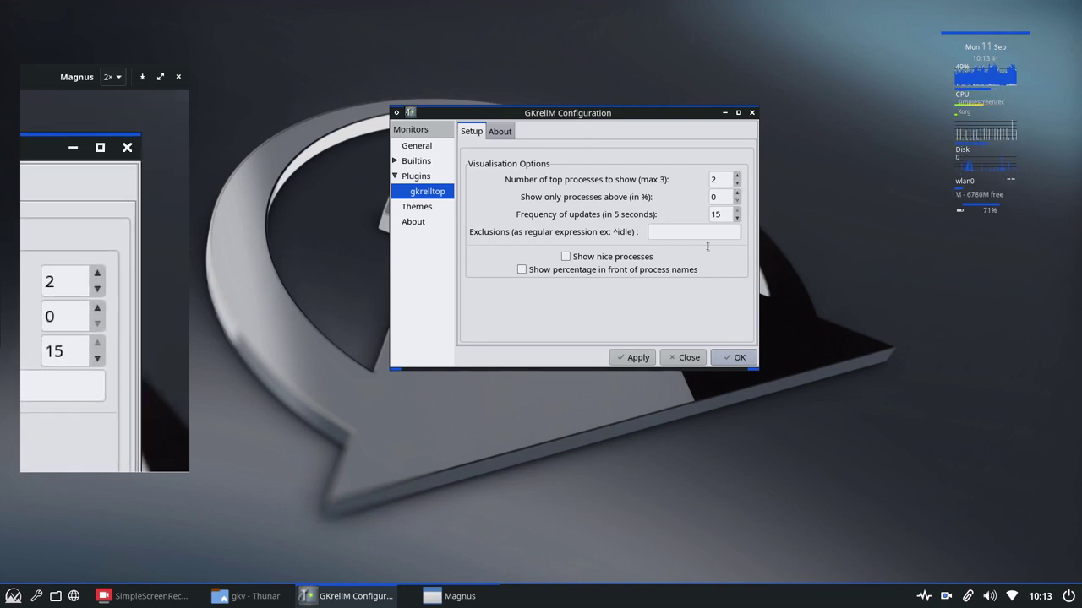
pyautogui.click(502, 133)
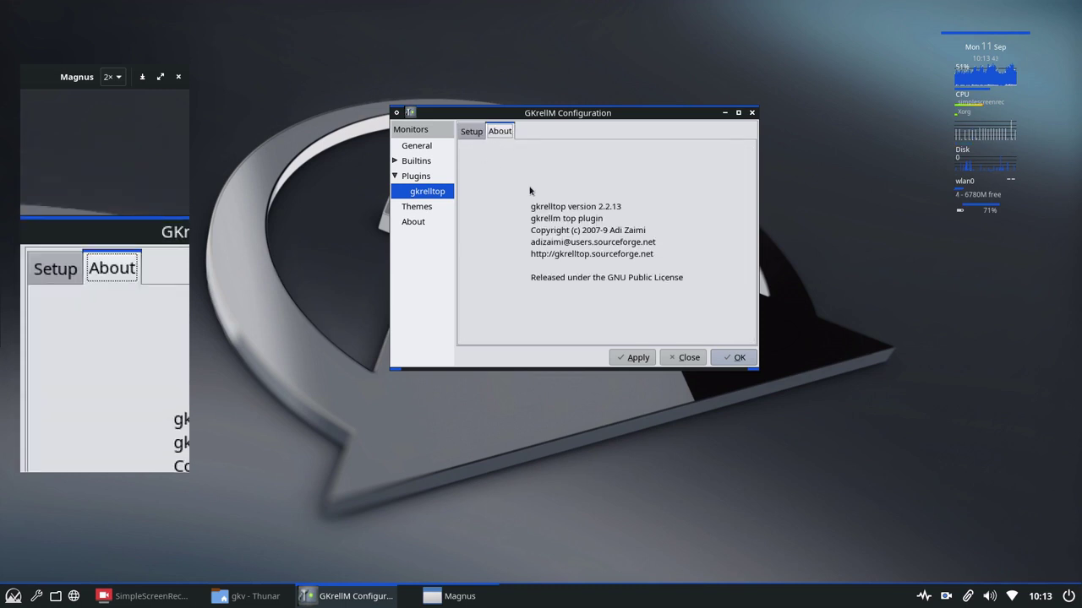
pyautogui.click(684, 358)
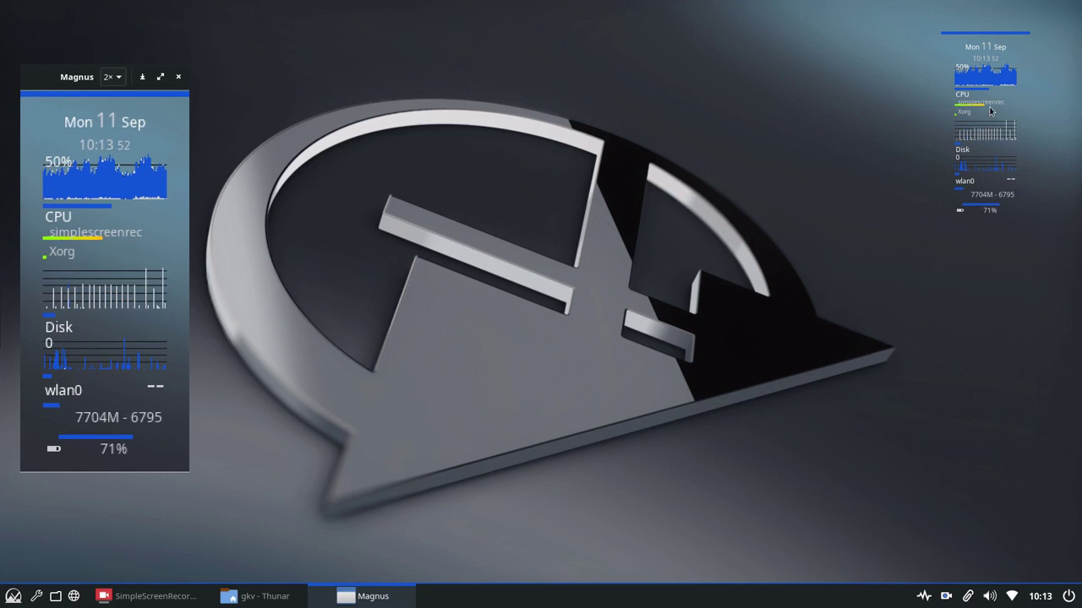
# Step: Reopen the GKrellM configuration, enable the Moon Clock plugin and view it magnified in the monitor
pyautogui.rightClick(969, 33)
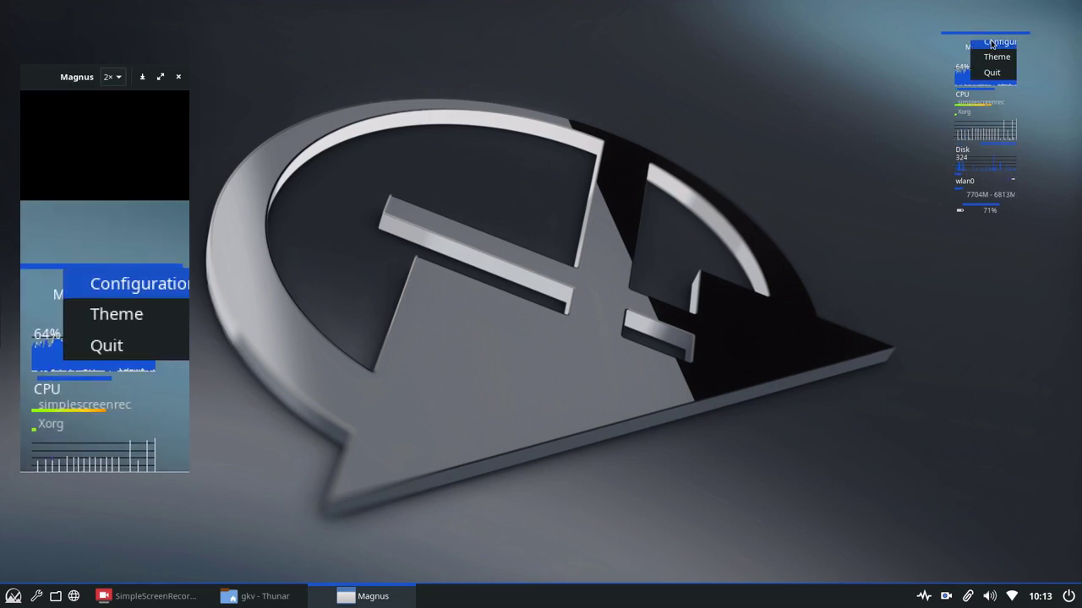
pyautogui.click(995, 42)
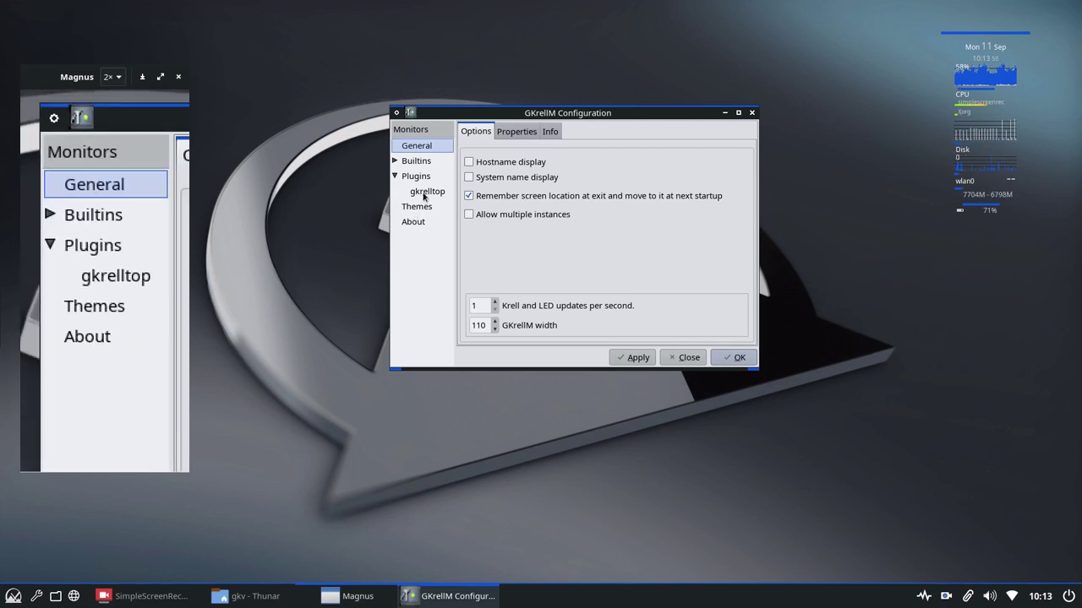
pyautogui.click(415, 177)
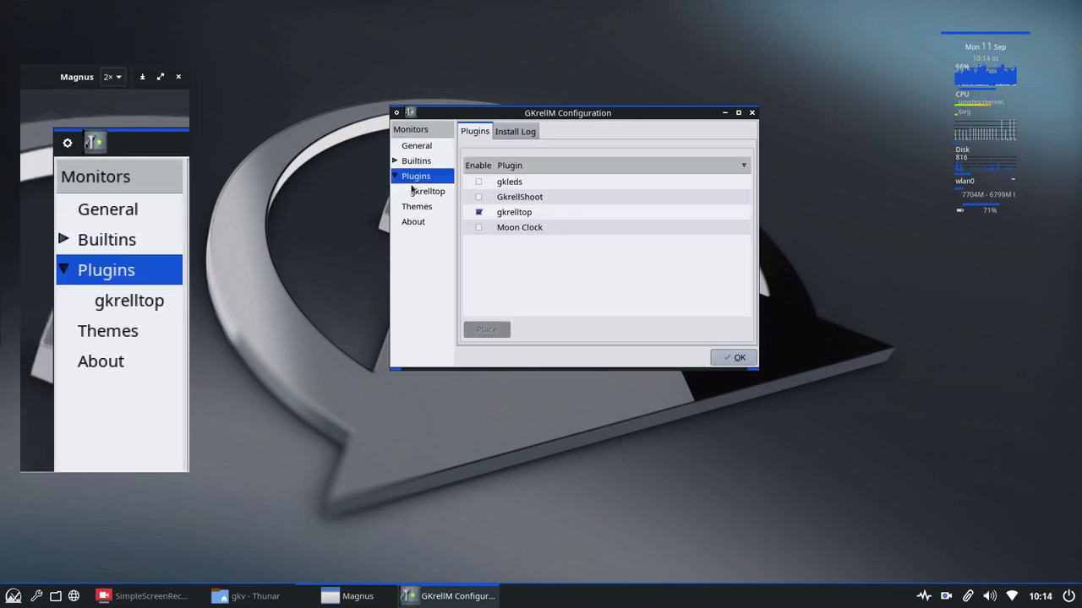
pyautogui.click(478, 228)
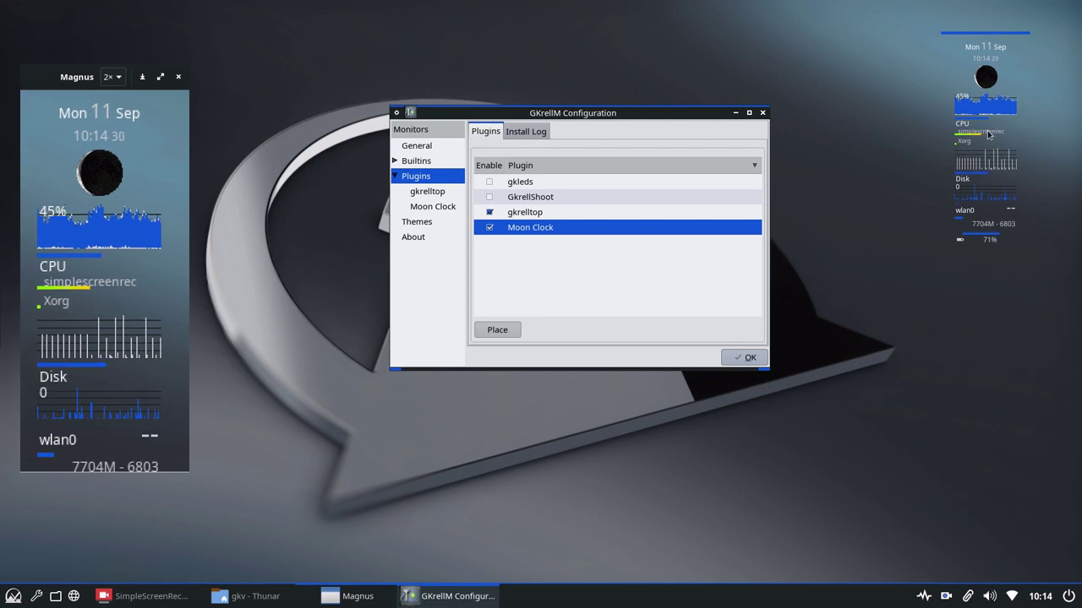
pyautogui.moveTo(987, 133)
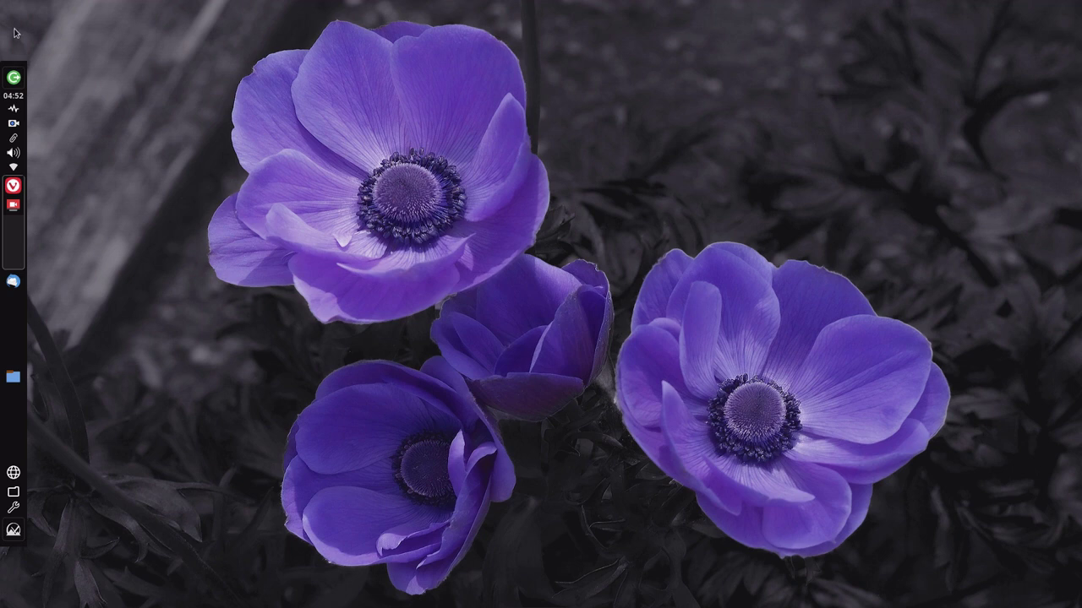
pyautogui.click(10, 574)
pyautogui.click(80, 525)
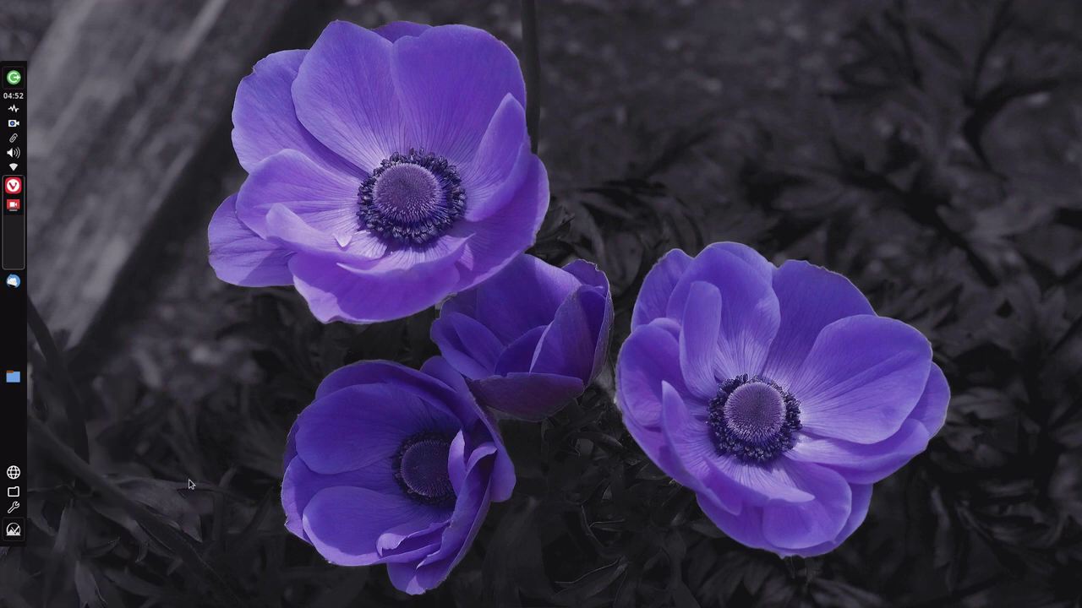